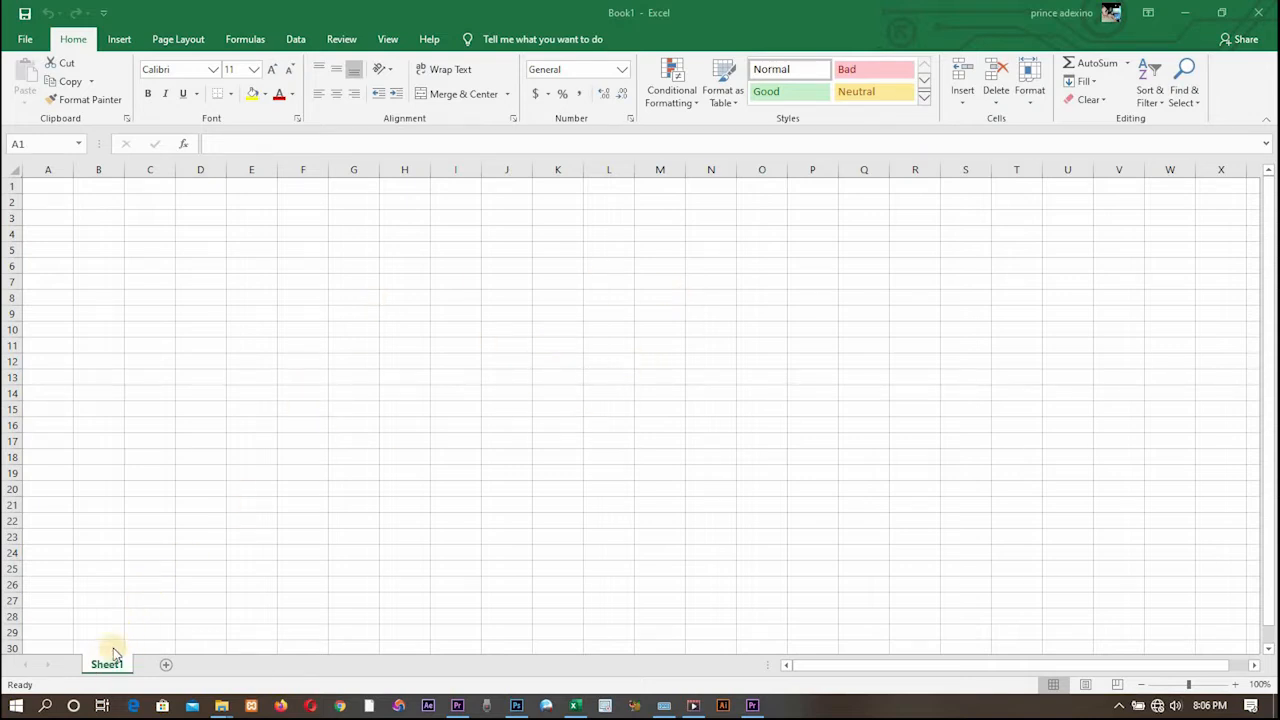
Step: Add a second worksheet to the workbook
left_click(167, 668)
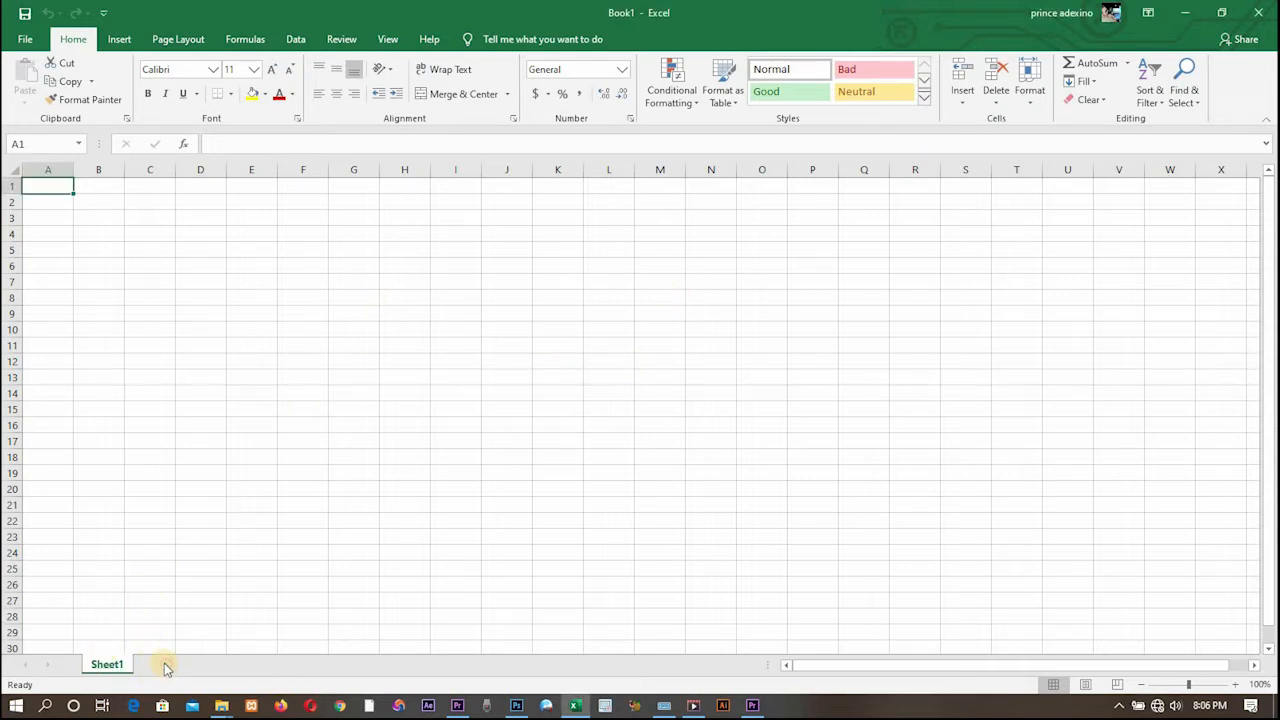
left_click(166, 667)
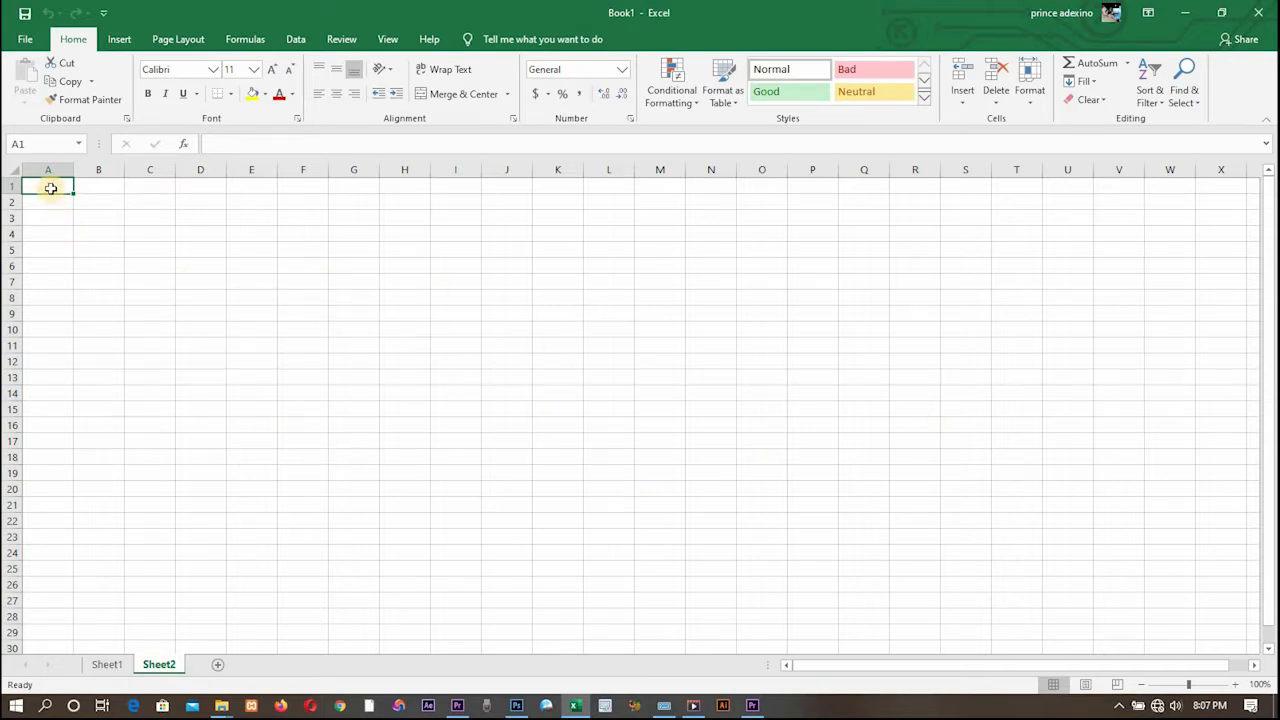
left_click(80, 232)
left_click(157, 220)
left_click(56, 202)
left_click(192, 246)
left_click(404, 234)
left_click(350, 343)
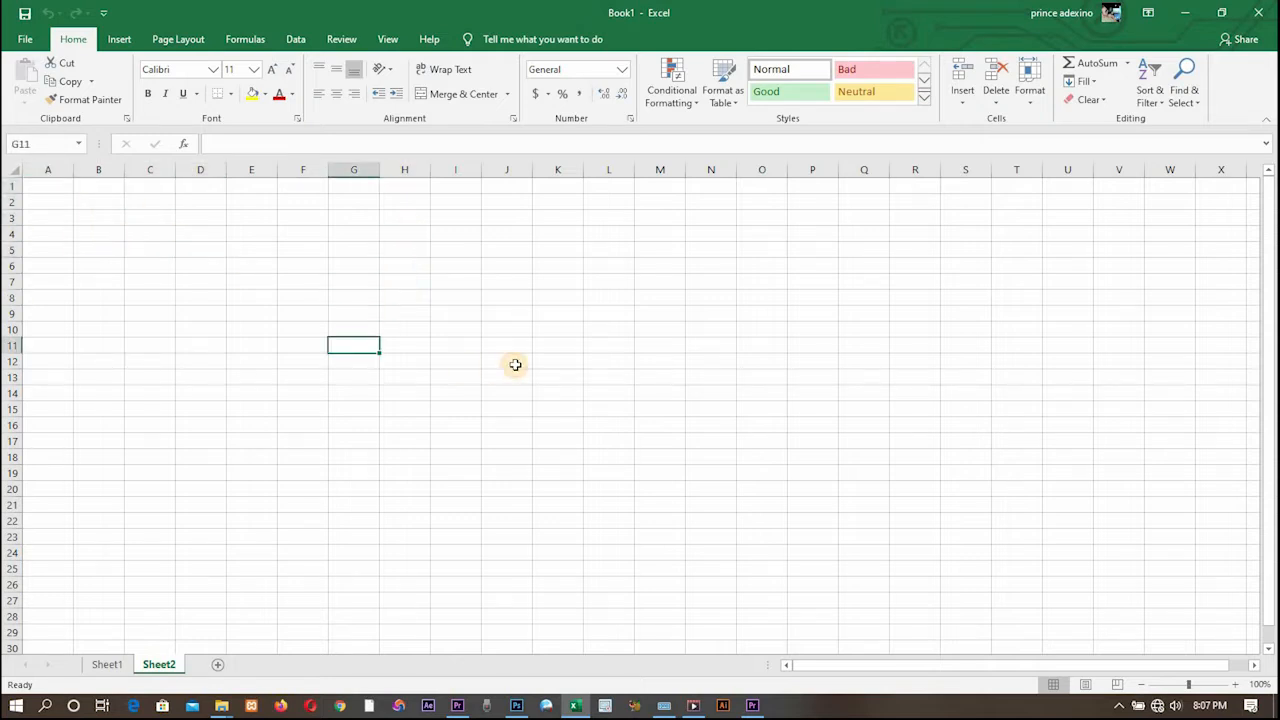
Step: Enter sample text in scattered cells: SDSDS in J12, SDSD in D4, DSDSD in B16 and DSDS in J19
left_click(515, 364)
type("SDSDS")
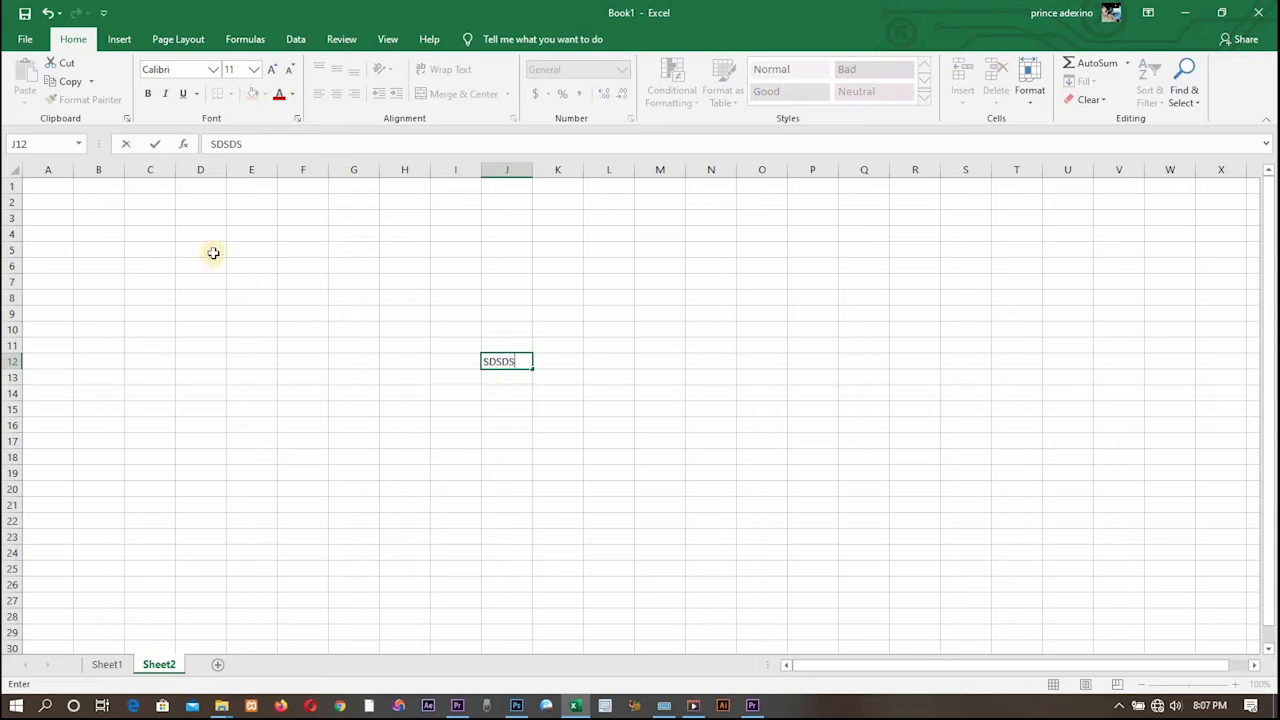
left_click(192, 234)
type("SDSD")
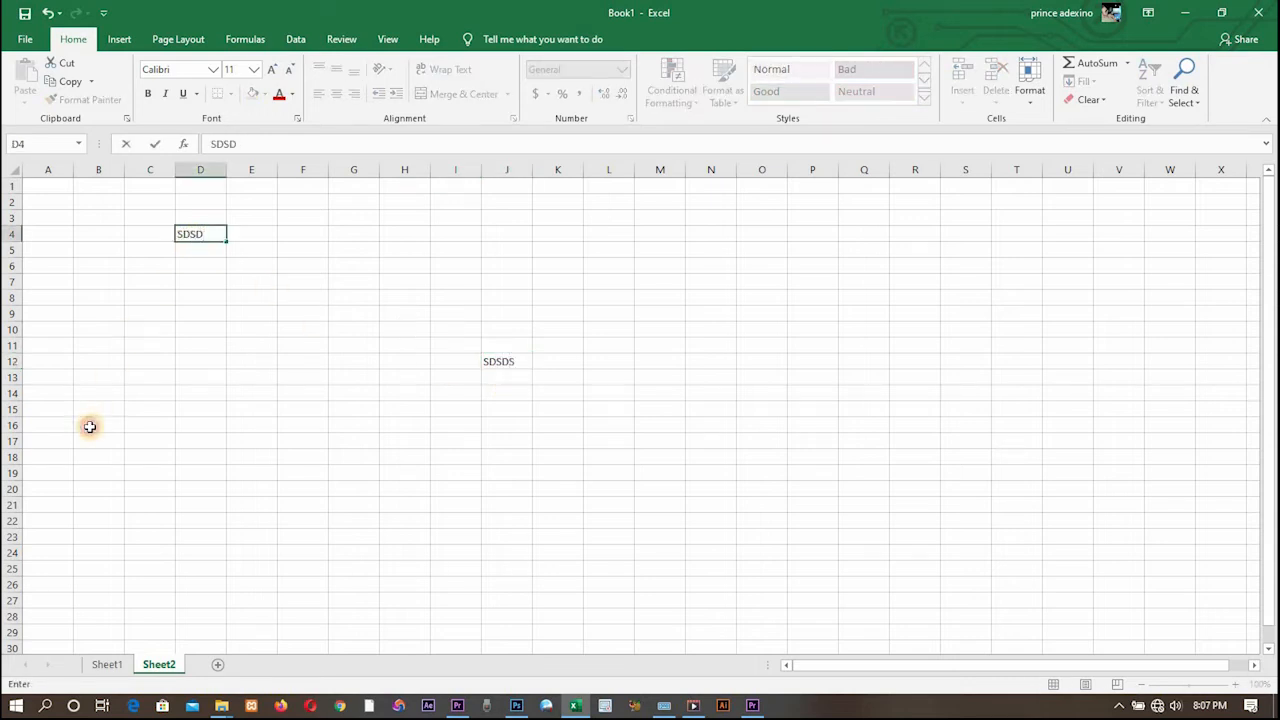
left_click(89, 427)
type("DSDSD")
left_click(505, 478)
type("DSDS")
Step: Clear all the sample text from the range B2:M23
left_click_drag(660, 202, 85, 543)
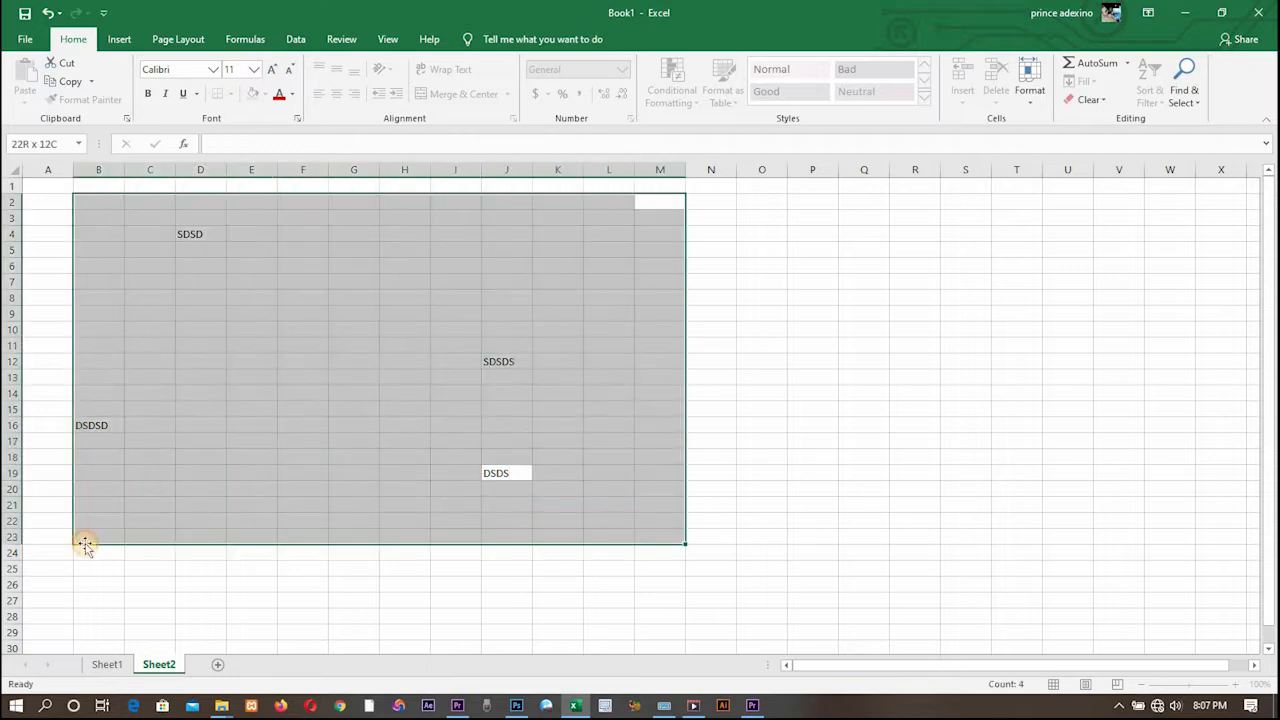
key("Delete")
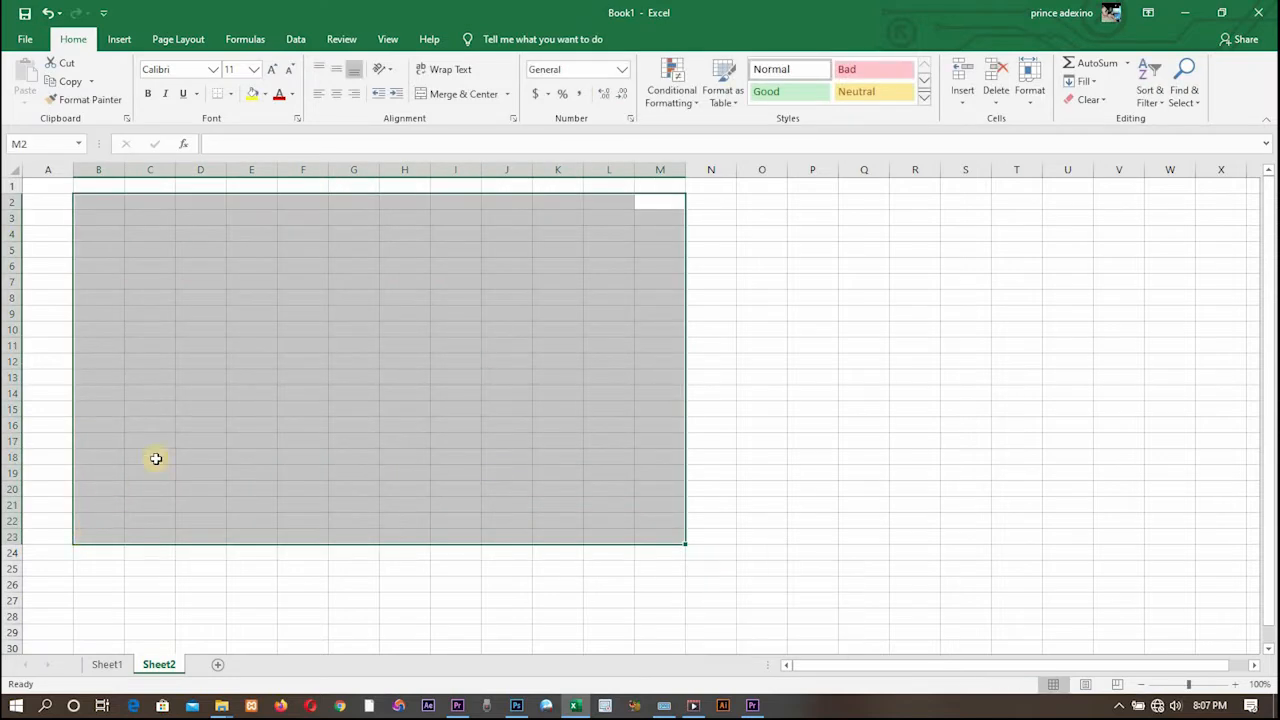
left_click(741, 362)
Step: Enter the title KOT INTERNATIONAL COMPUTER TUTORIAL ACADEMY in cell A1
left_click(45, 190)
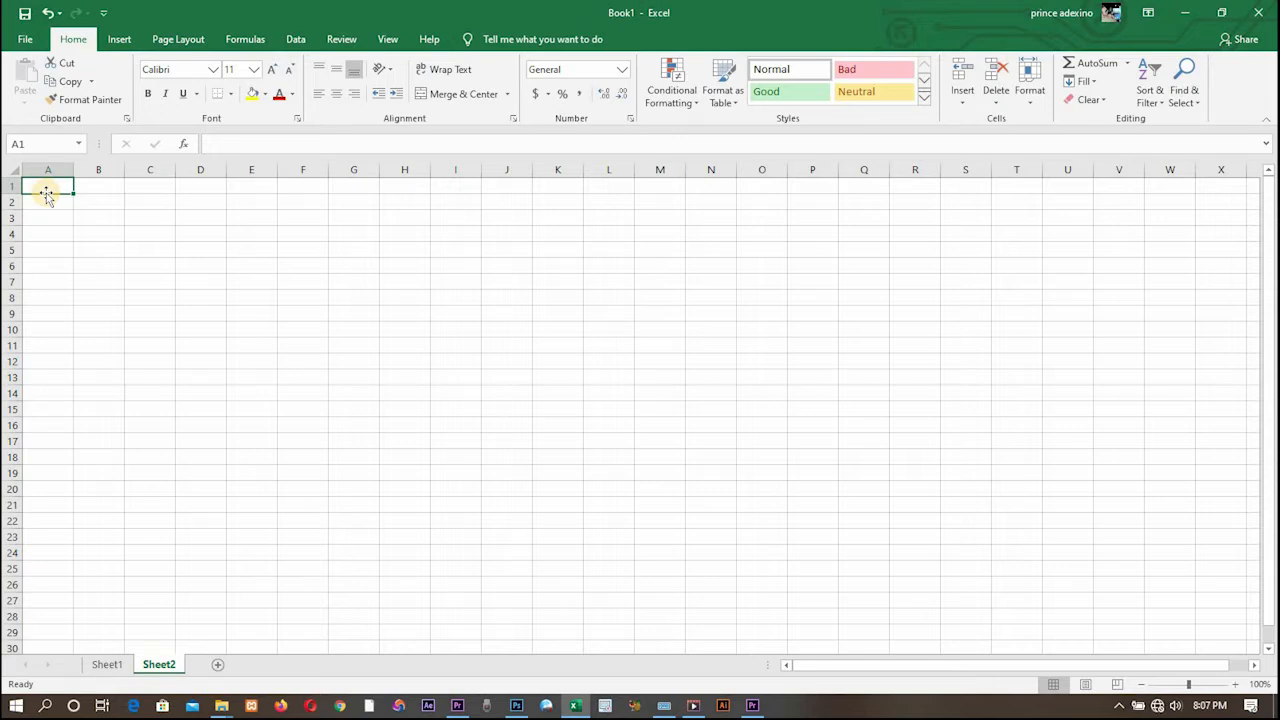
type("KOT INTERNATIONAL")
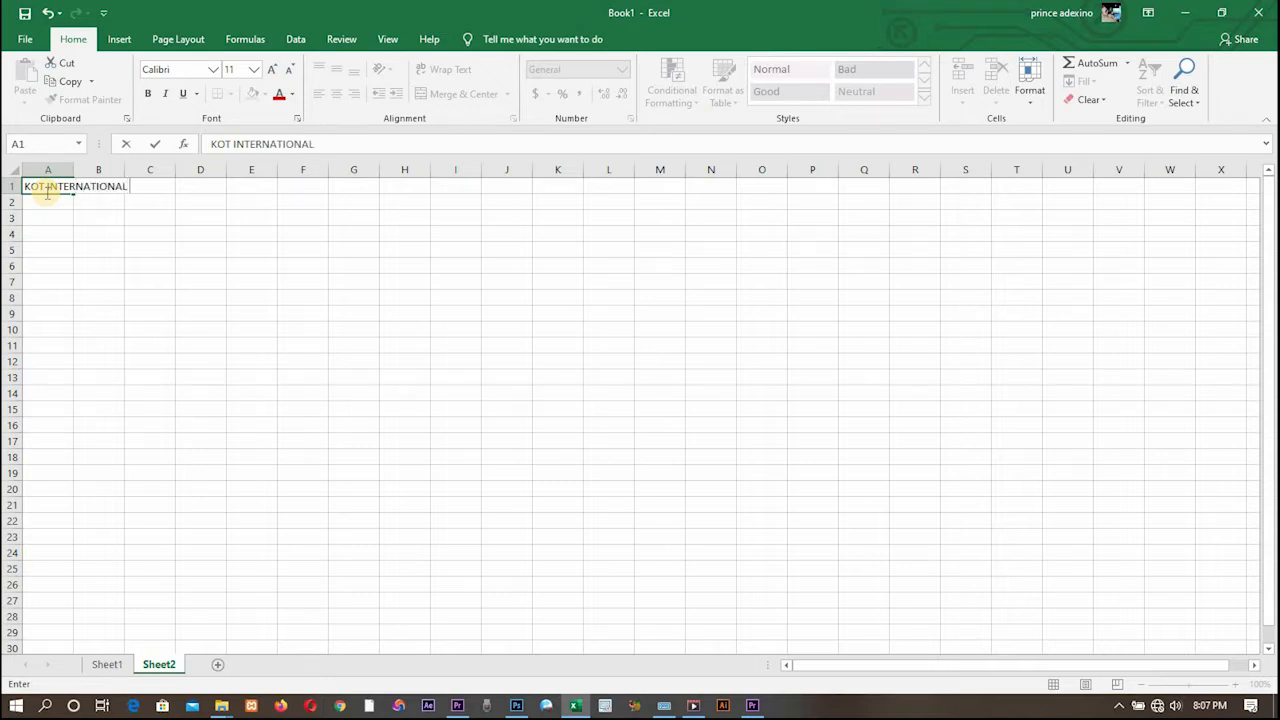
type(" COMPUTER T")
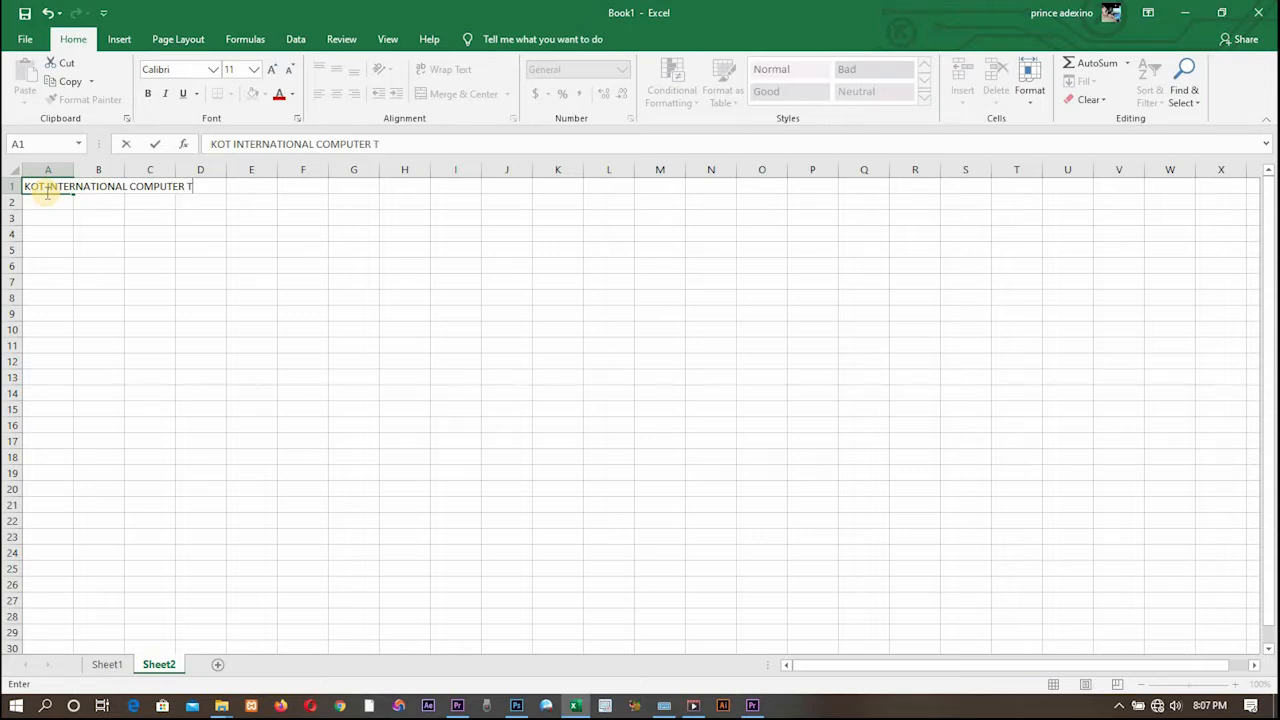
type("UTORIAL ACADEMY")
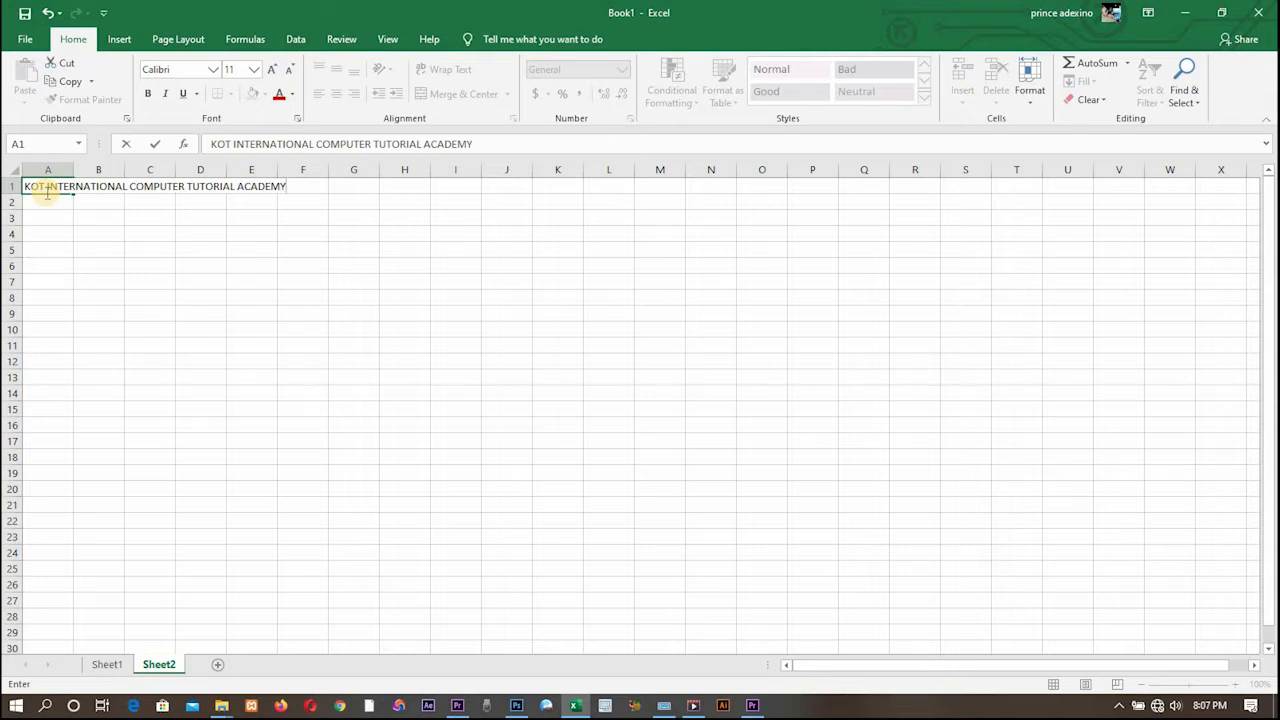
left_click(100, 240)
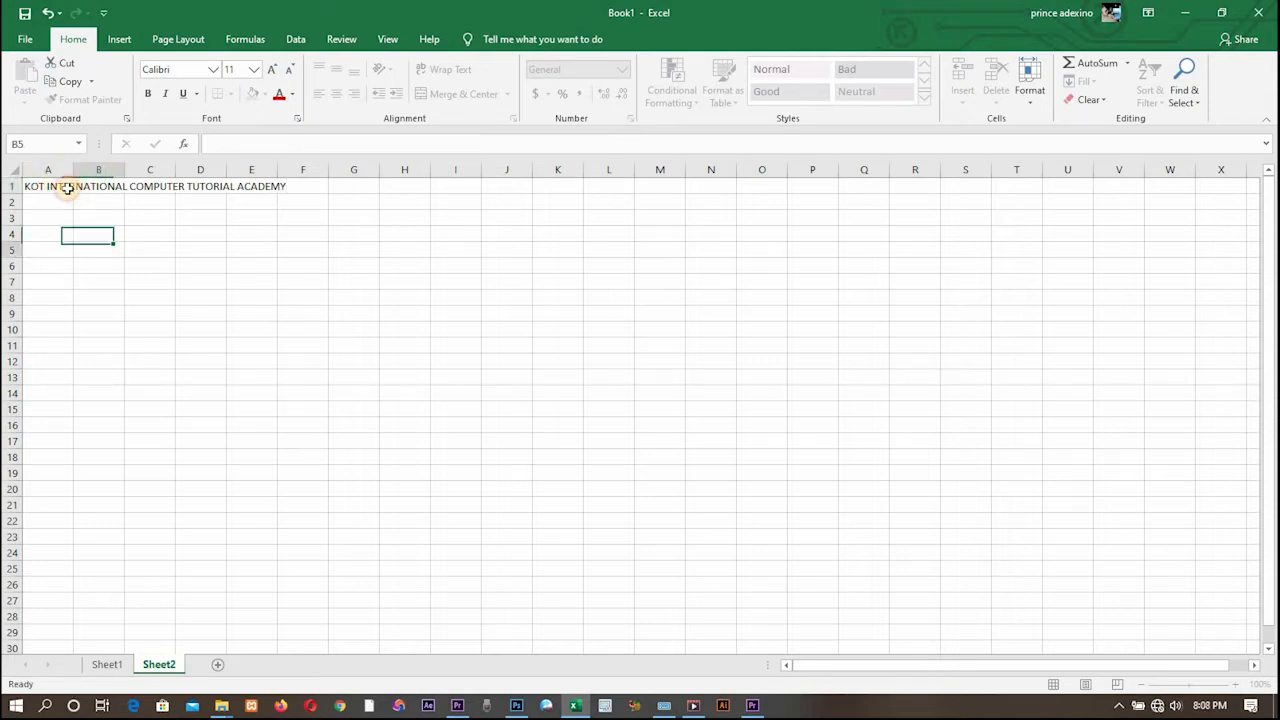
Step: Examine the cells from A1 to E1 to see which one actually holds the title text
left_click_drag(63, 191, 252, 190)
left_click(130, 284)
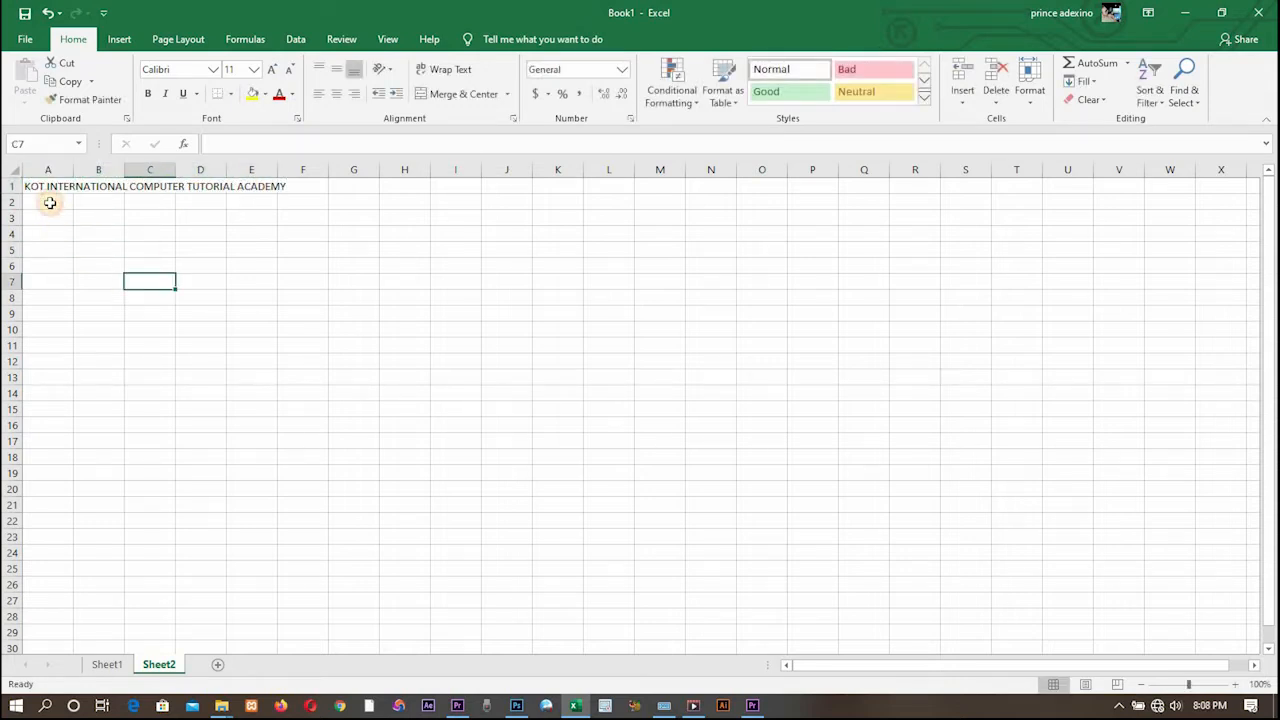
left_click(50, 190)
left_click(117, 190)
left_click(171, 191)
left_click(206, 191)
left_click(248, 192)
left_click(47, 188)
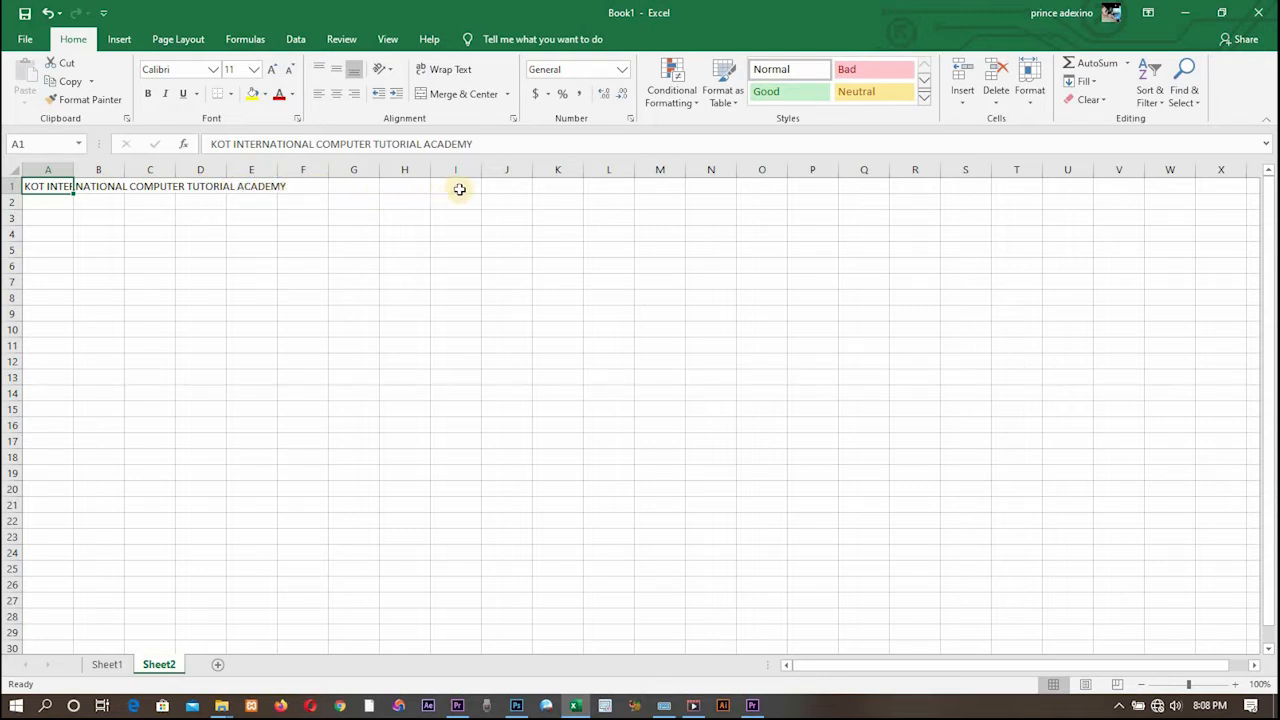
left_click(237, 277)
Step: Try widening column A to fit the whole title, and undo the width change
left_click(45, 186)
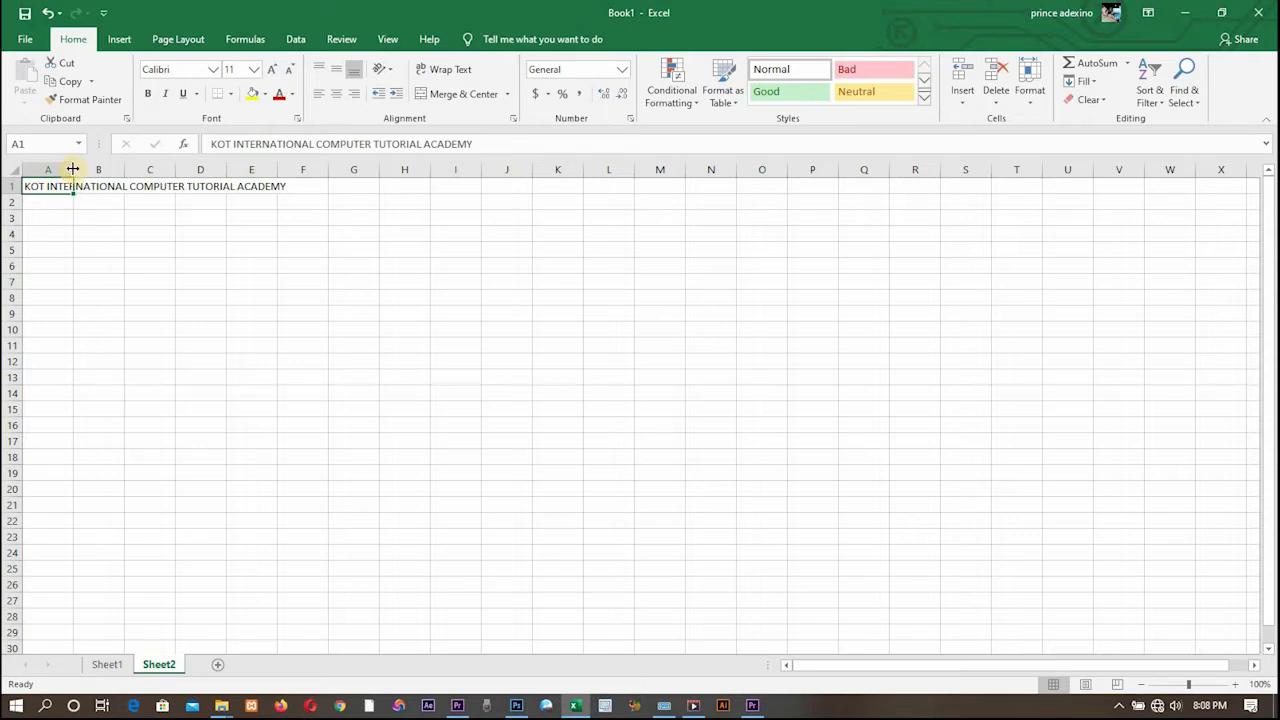
left_click_drag(73, 169, 337, 168)
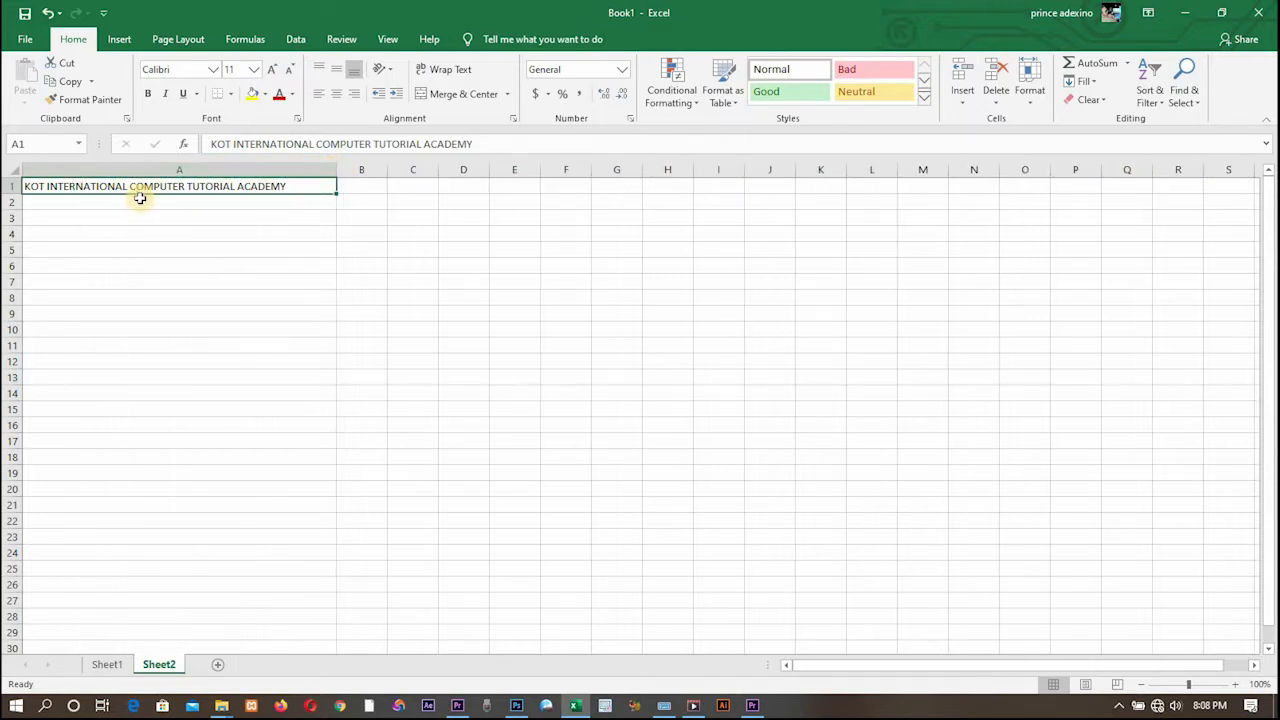
key("ctrl+z")
Step: Merge and center the title across A1:N1
left_click(41, 235)
left_click_drag(29, 186, 726, 184)
left_click(437, 96)
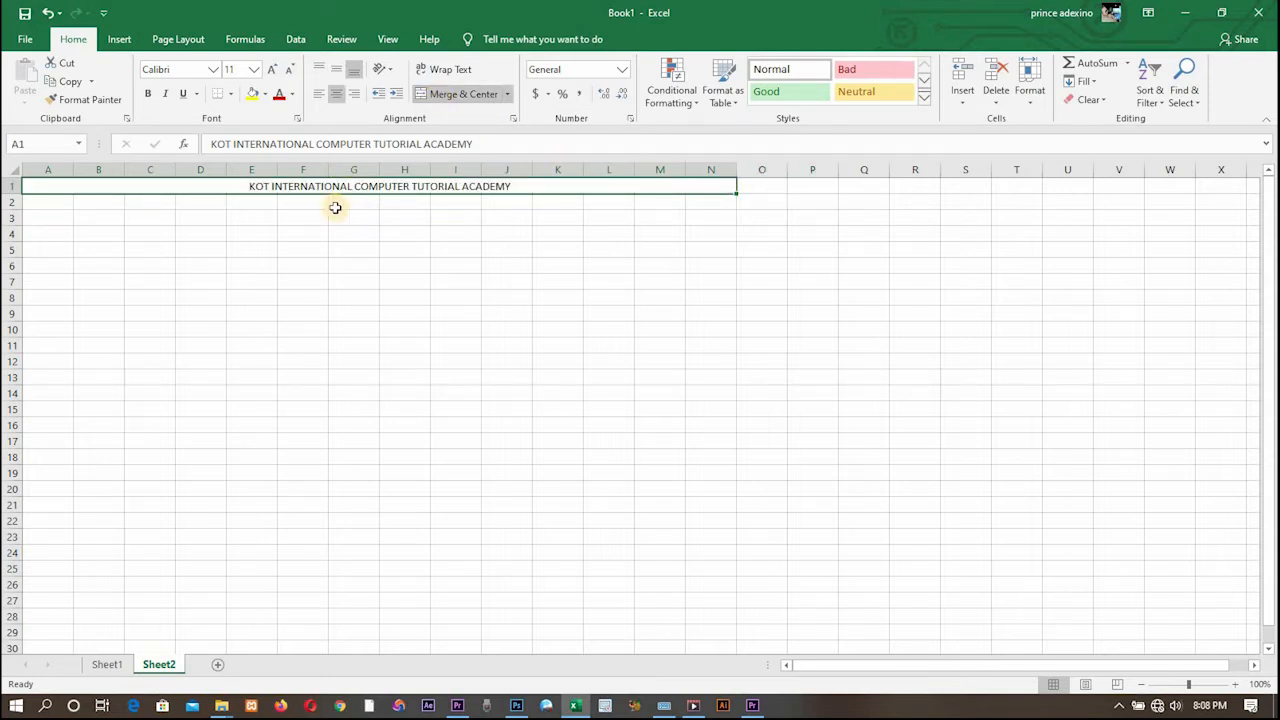
Step: Set the title's font to Times New Roman and enlarge it to size 18
left_click(158, 72)
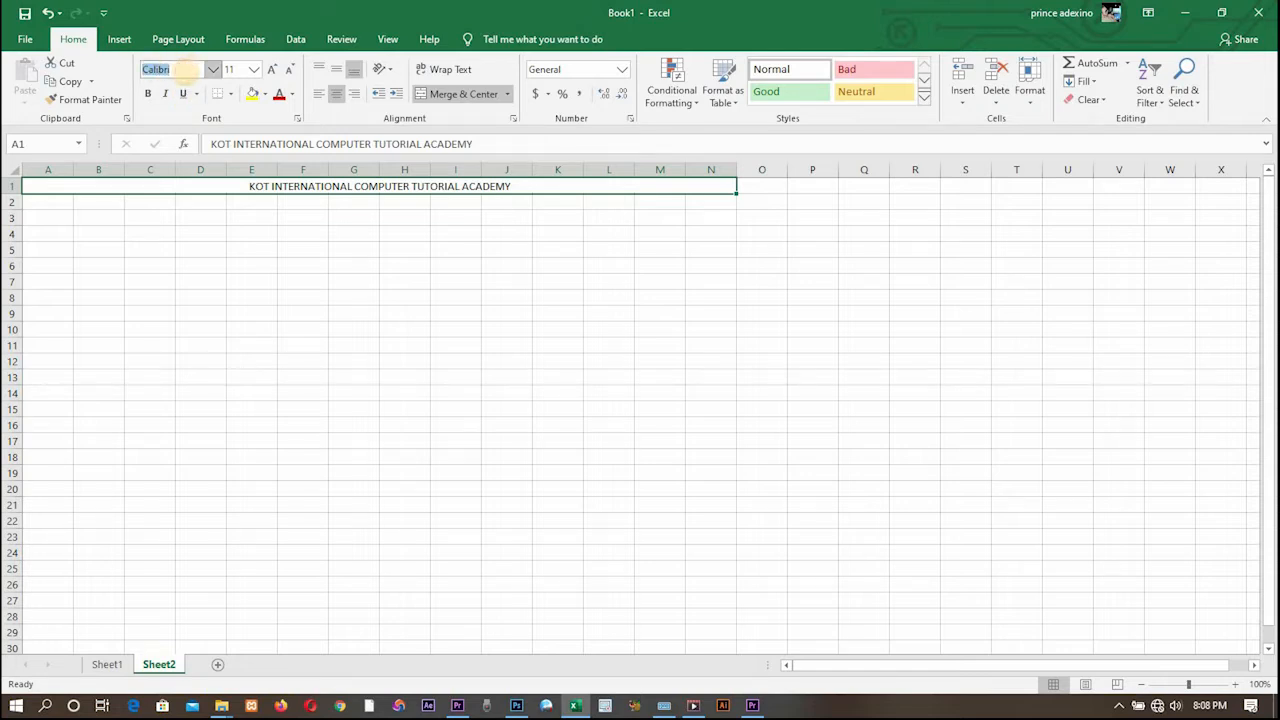
left_click(213, 71)
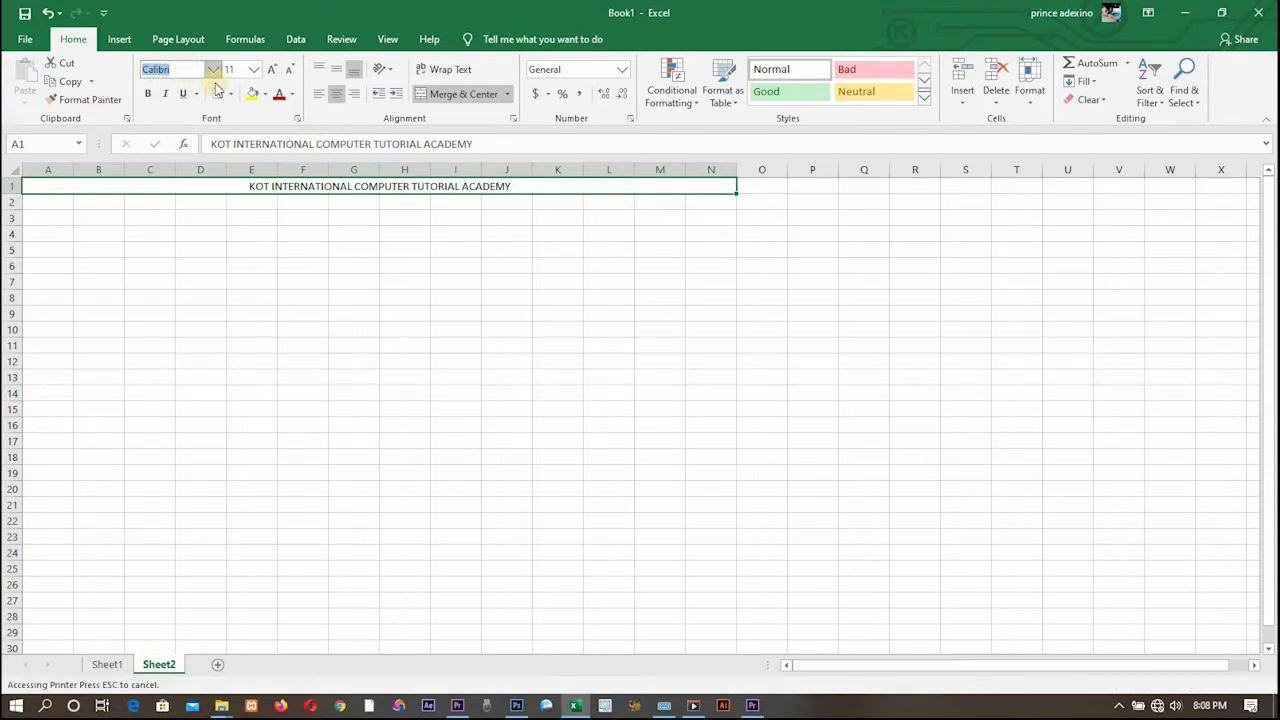
left_click(216, 121)
left_click(273, 70)
left_click(274, 71)
left_click(275, 72)
left_click(277, 73)
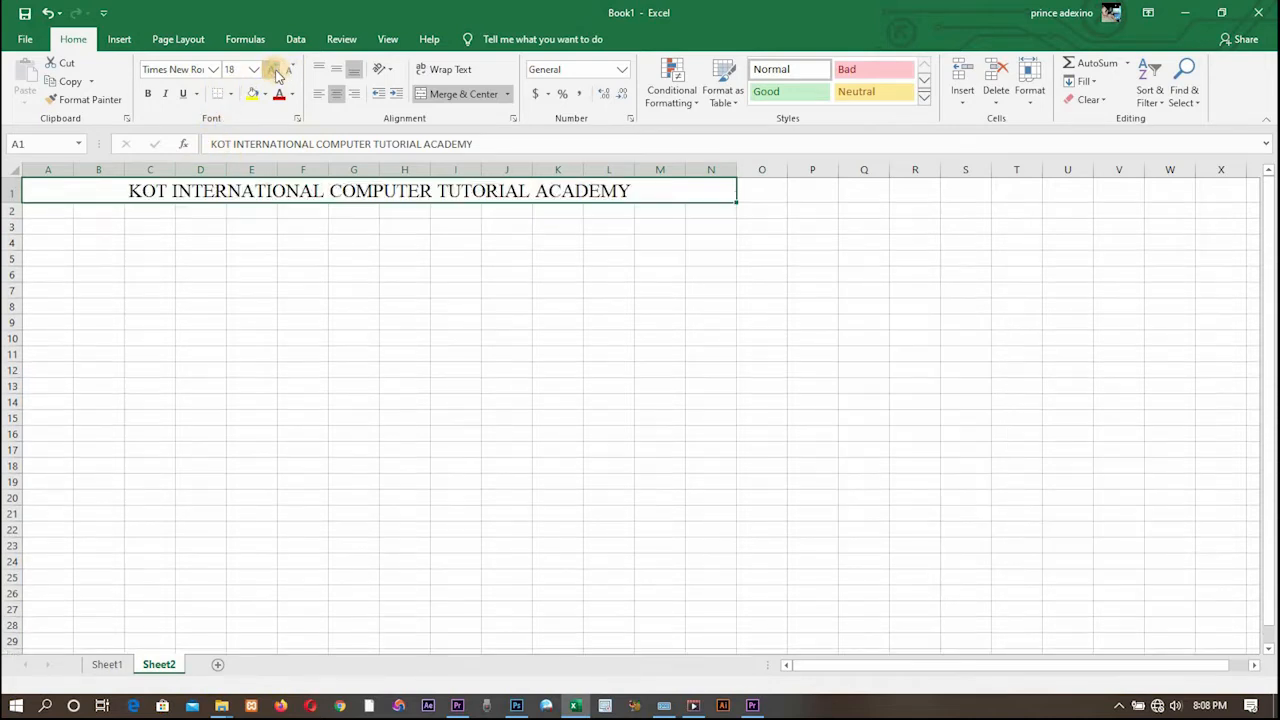
Step: Make the title bold, leaving it without italics
left_click(149, 94)
left_click(164, 94)
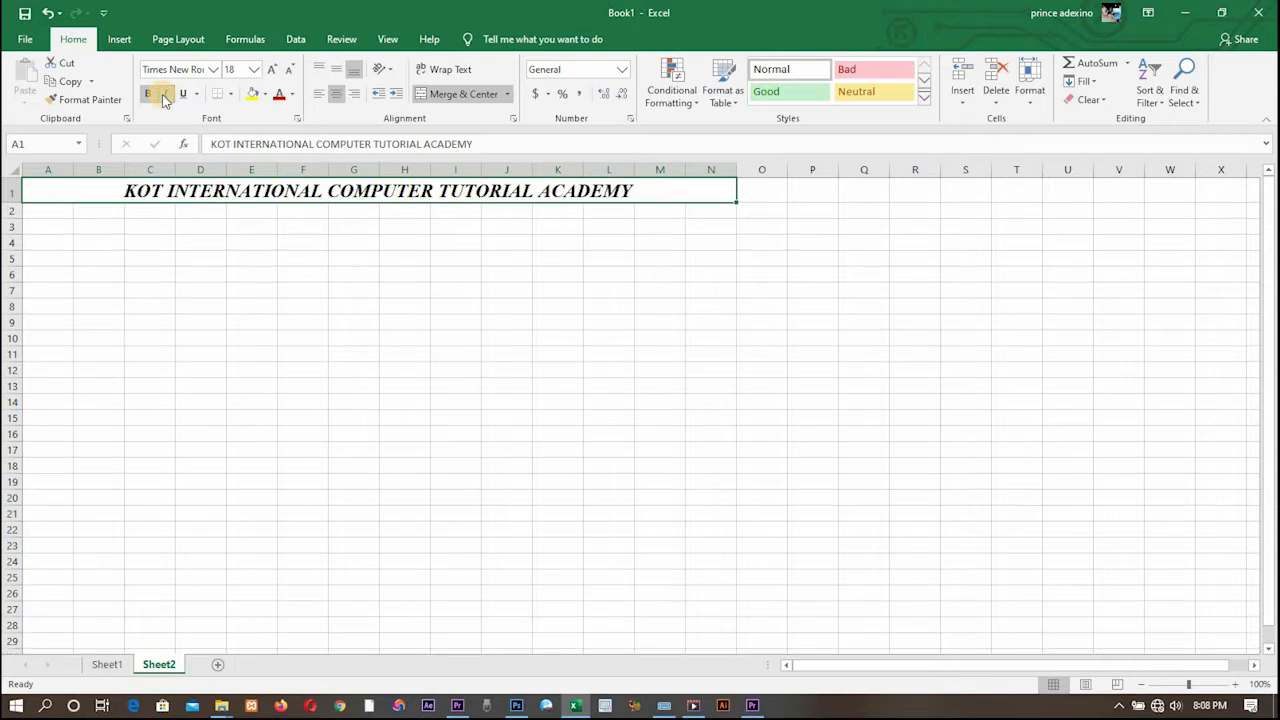
left_click(164, 94)
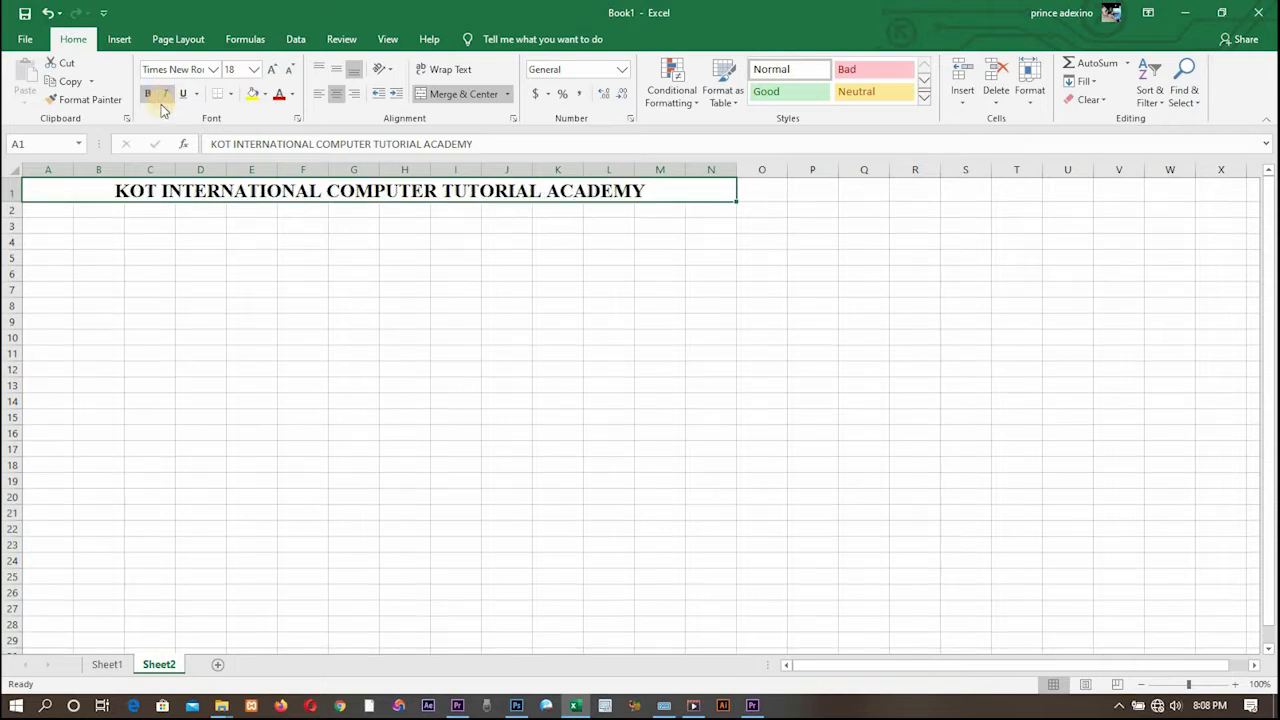
Step: Give the merged title cell a purple fill and color its text yellow
left_click(265, 94)
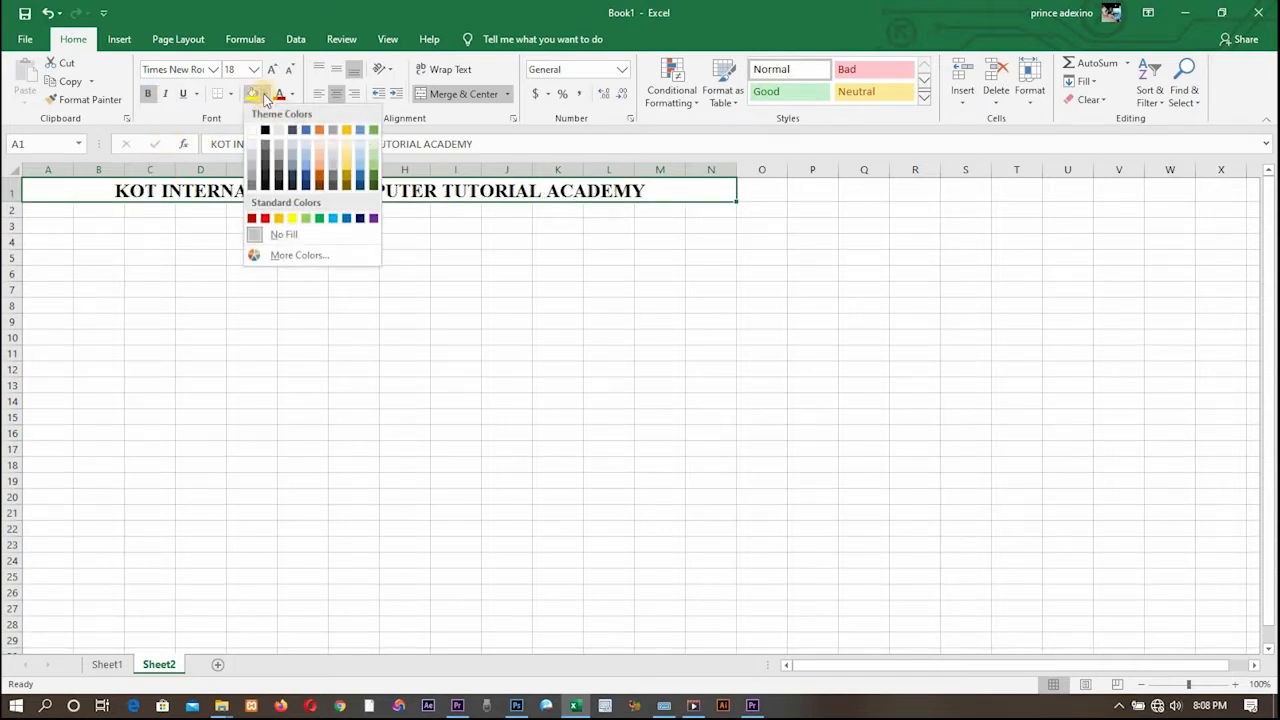
left_click(374, 219)
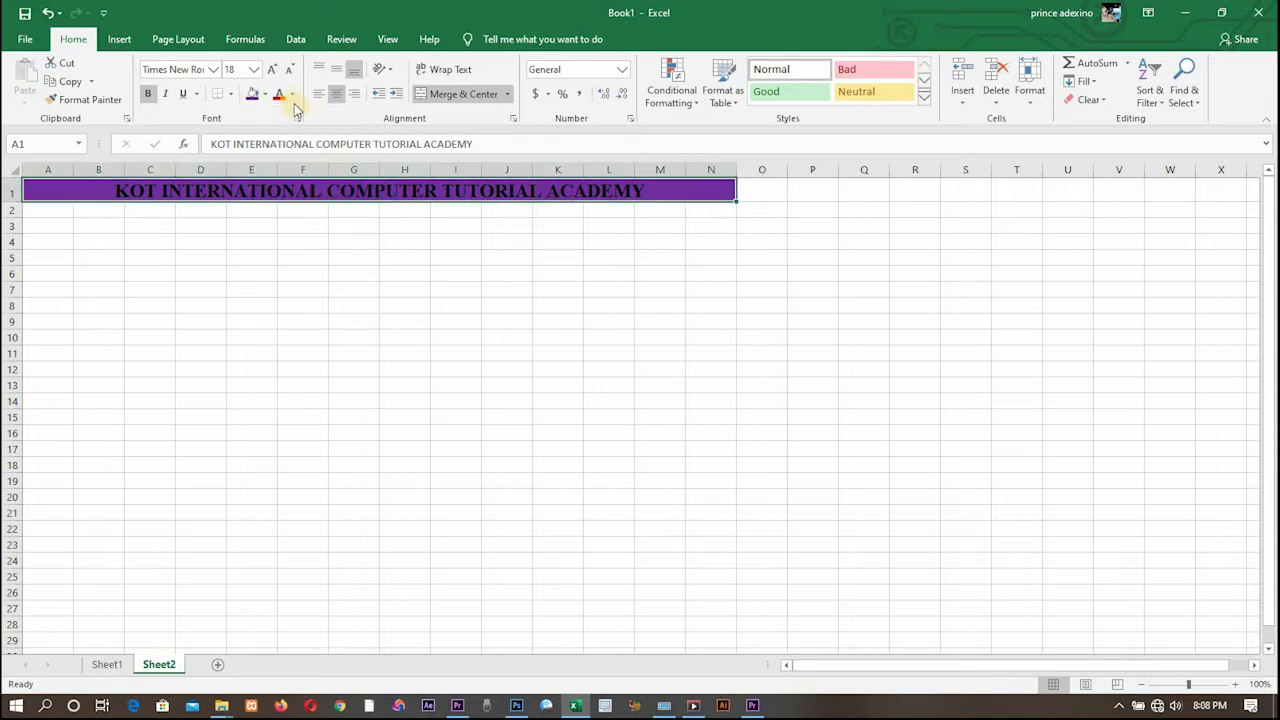
left_click(292, 94)
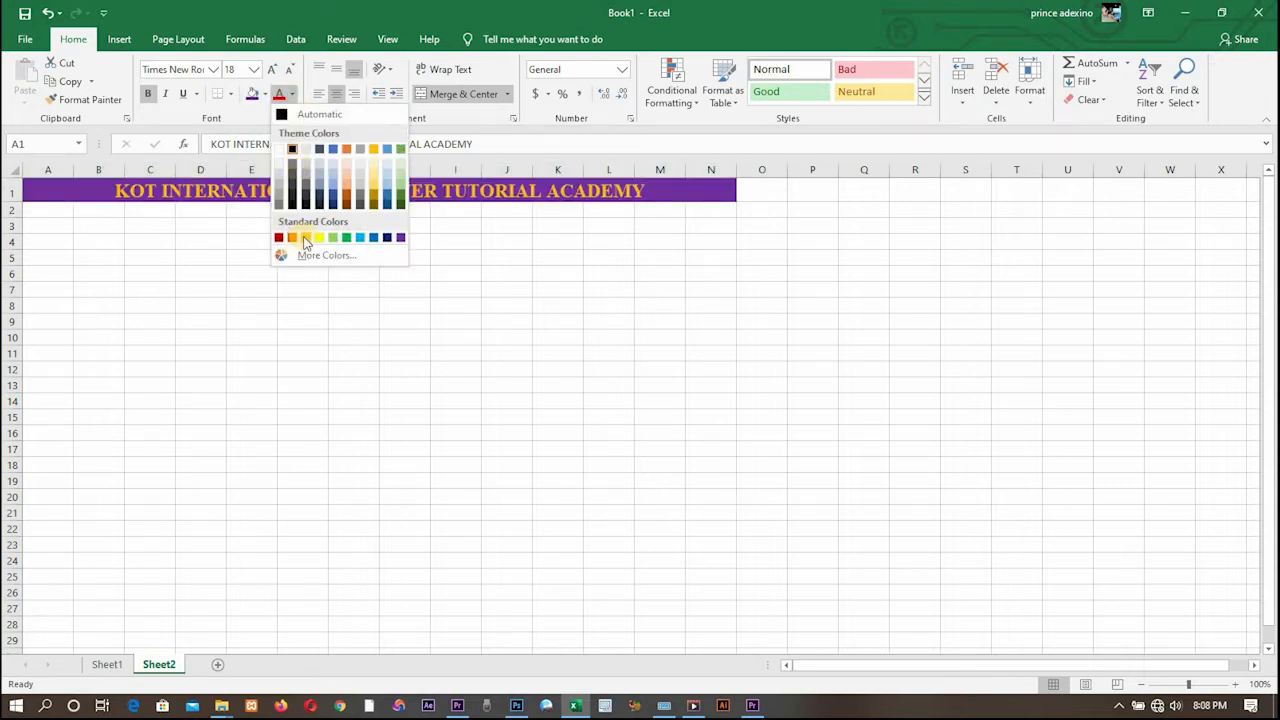
left_click(319, 238)
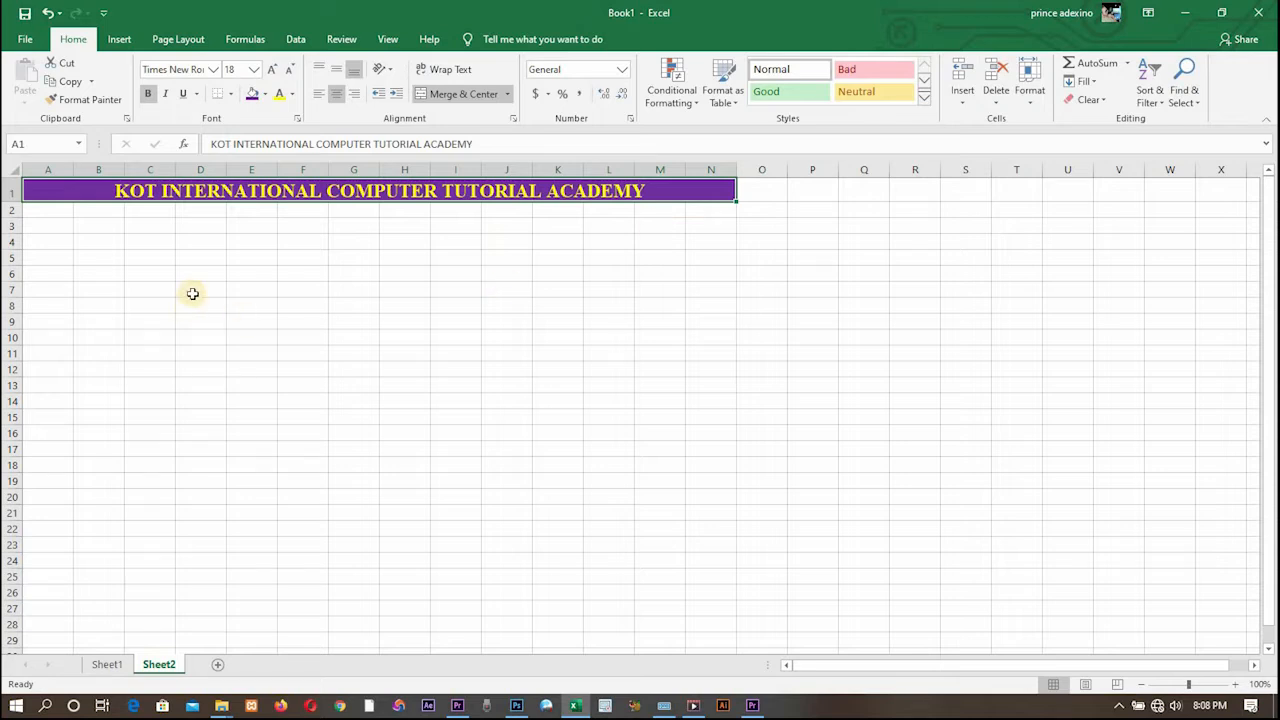
Step: Enter the column headings NAME in A2 and POST in B2
left_click(41, 213)
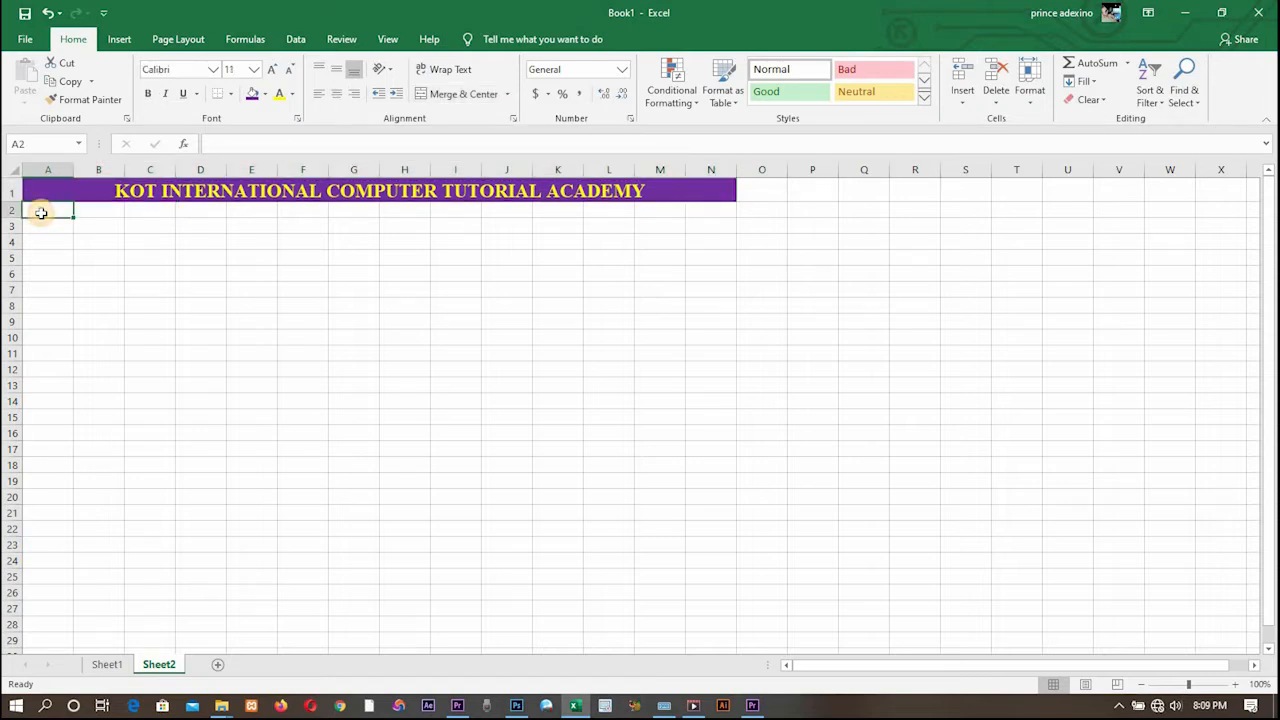
type("NAME")
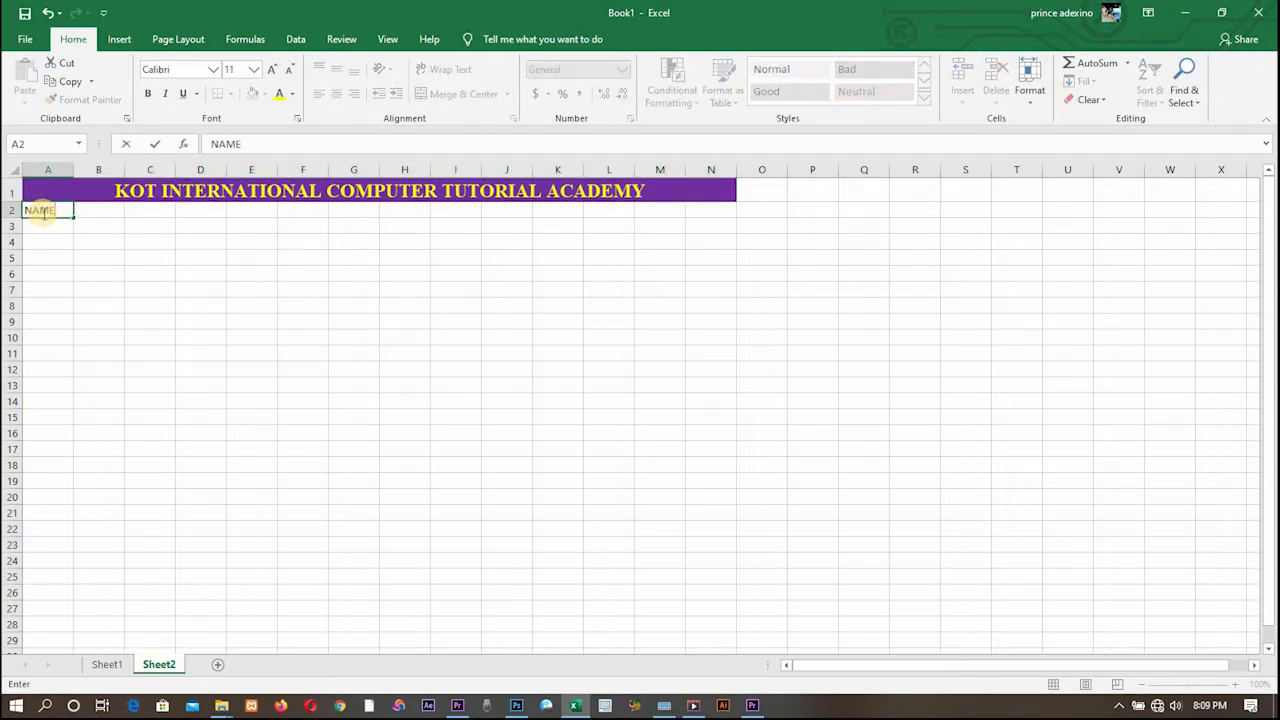
key("Tab")
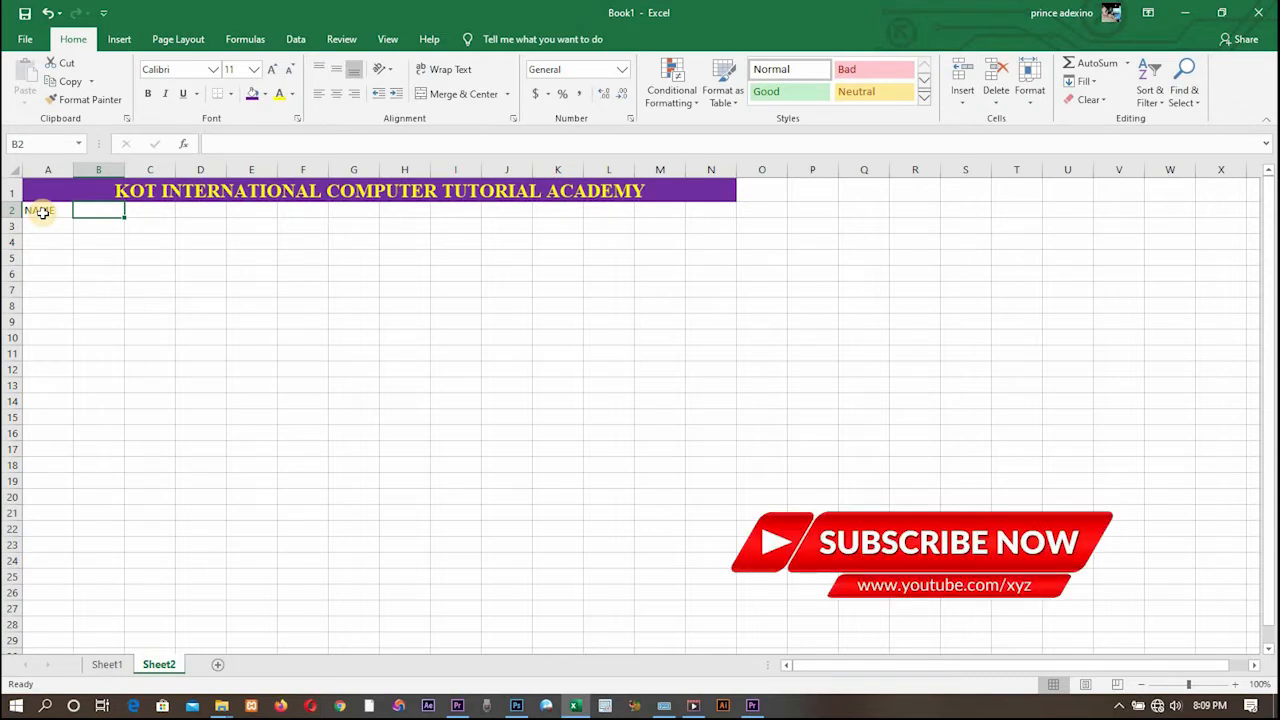
type("PO")
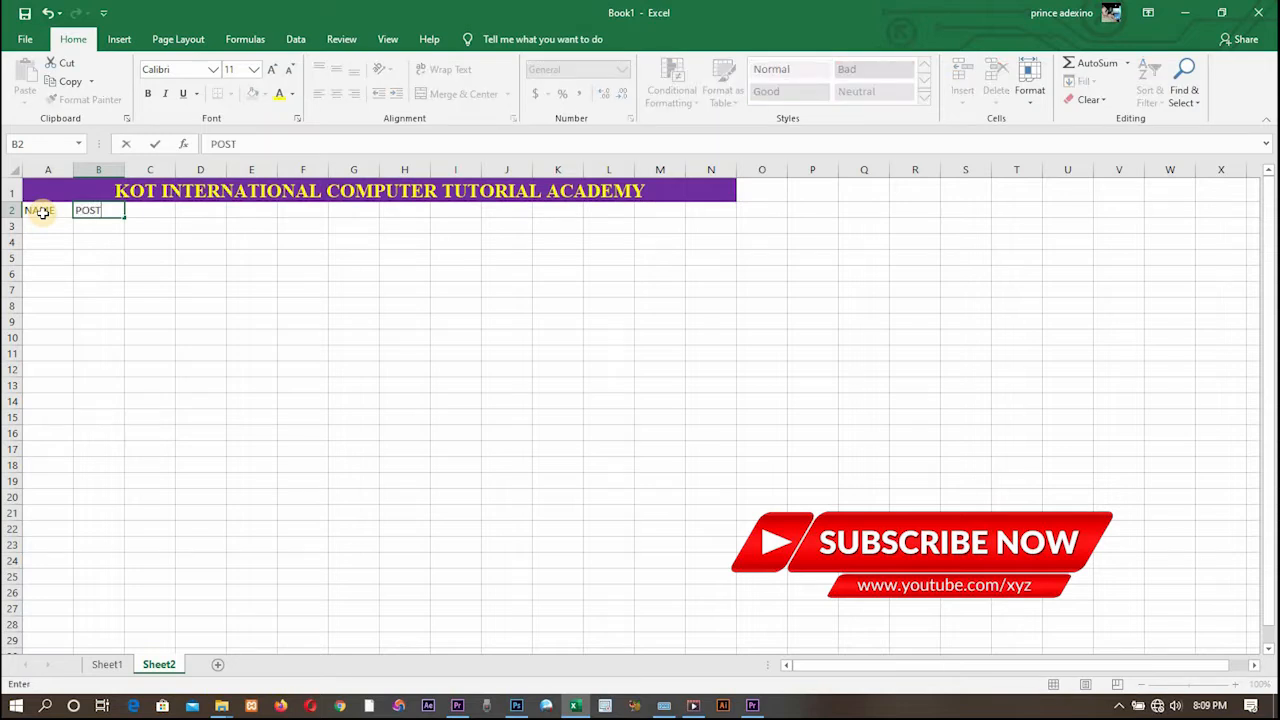
type("ST")
key("Tab")
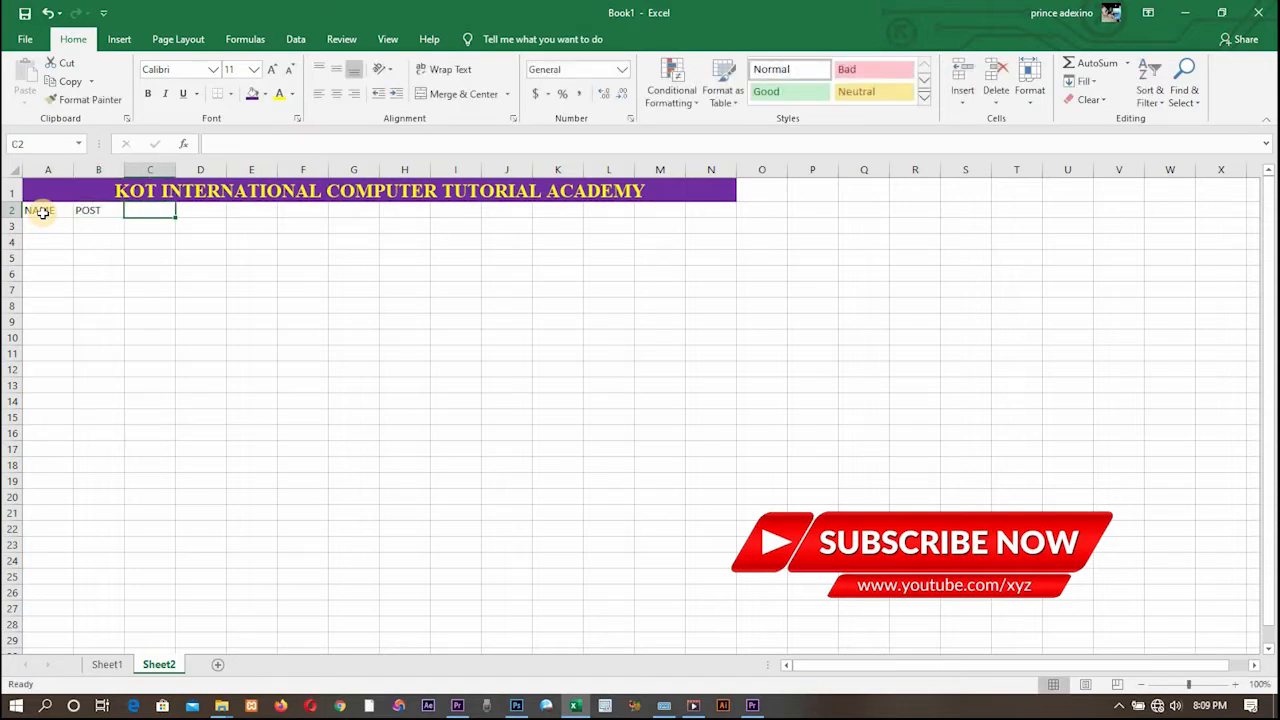
Step: Add the headings HOUSE ALLW in C2 and HOSP ALLW in D2
type("HOUS")
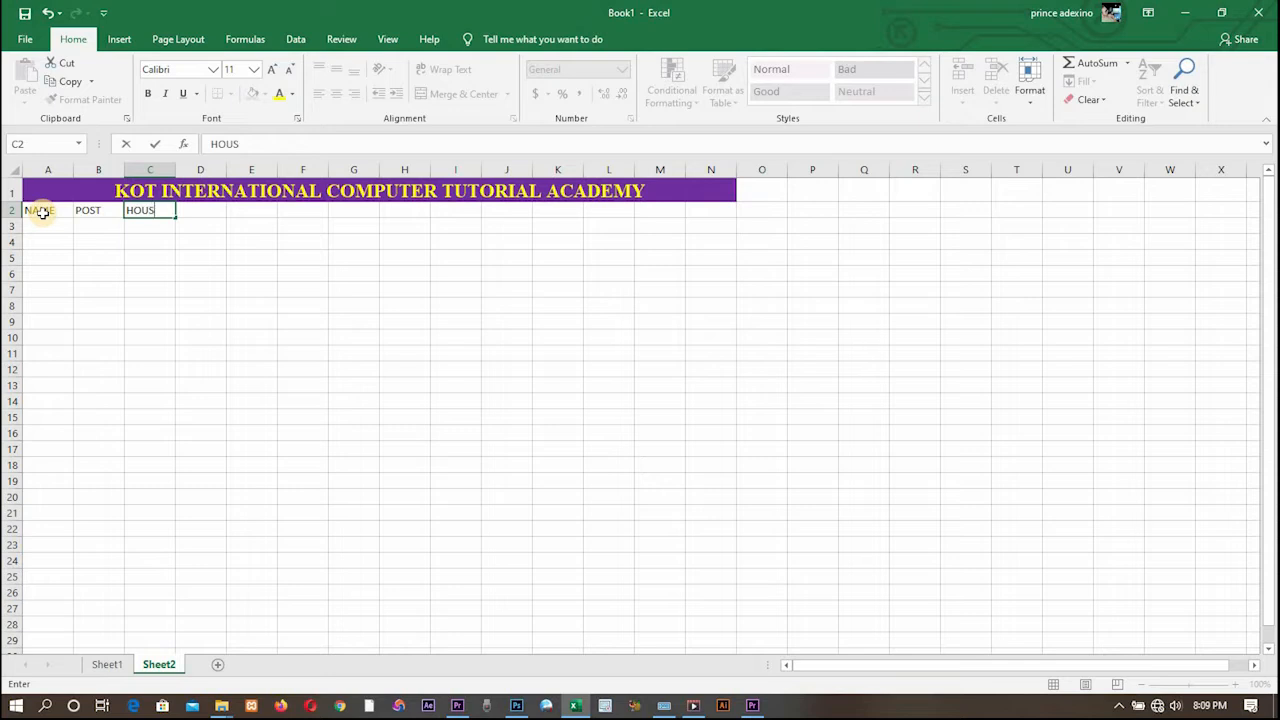
type("E ALLW")
key("Tab")
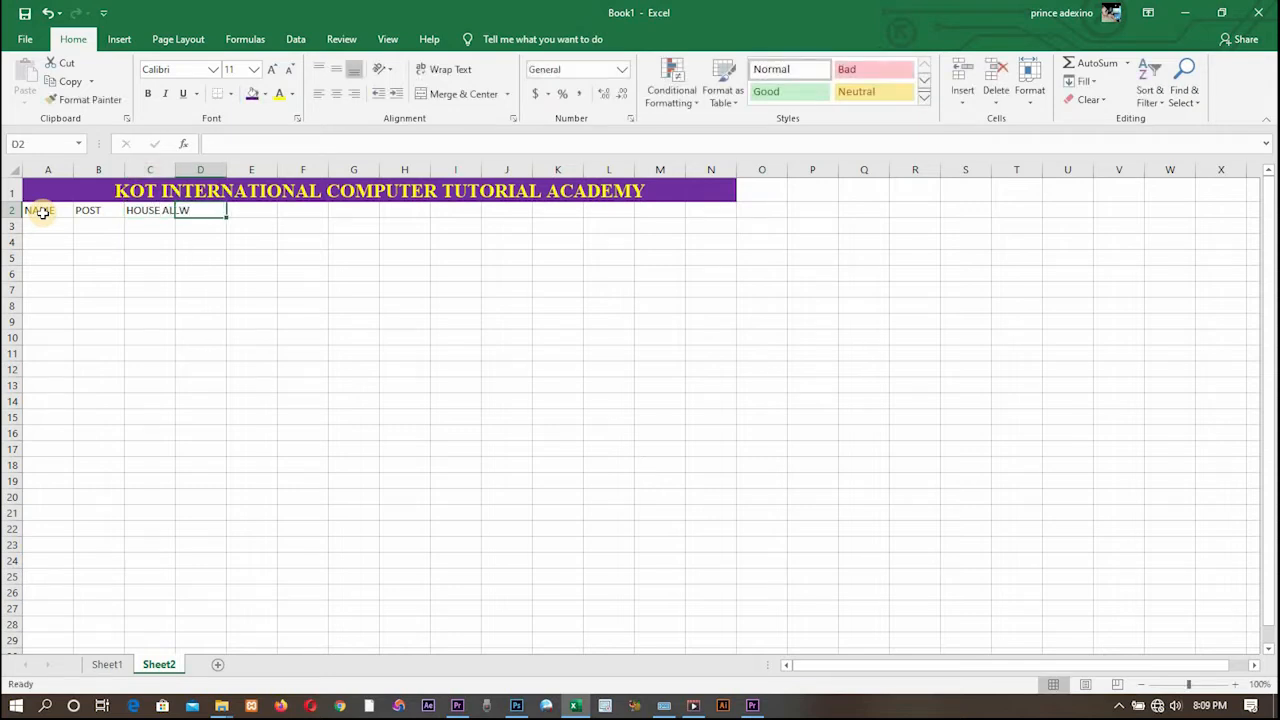
type("HOSP")
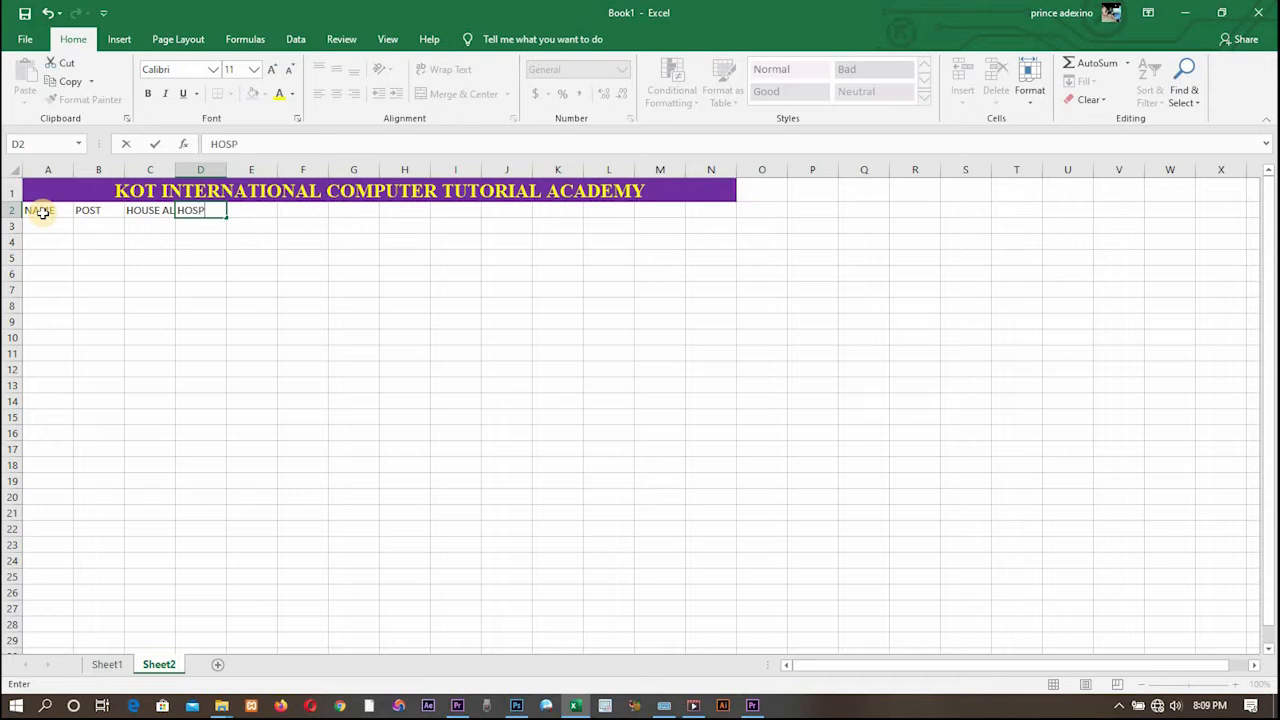
type(" ALLW")
key("Tab")
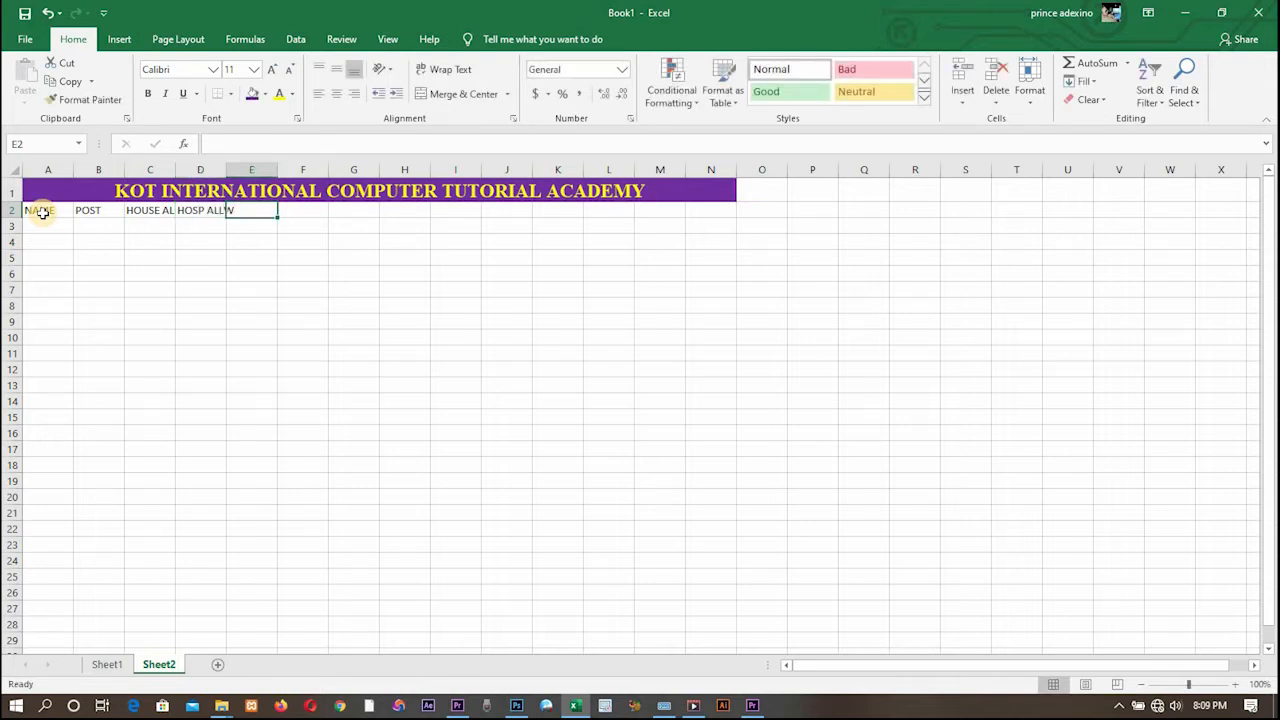
Step: Enter the column heading WARDROPE ALLW. in E2
type("WARD")
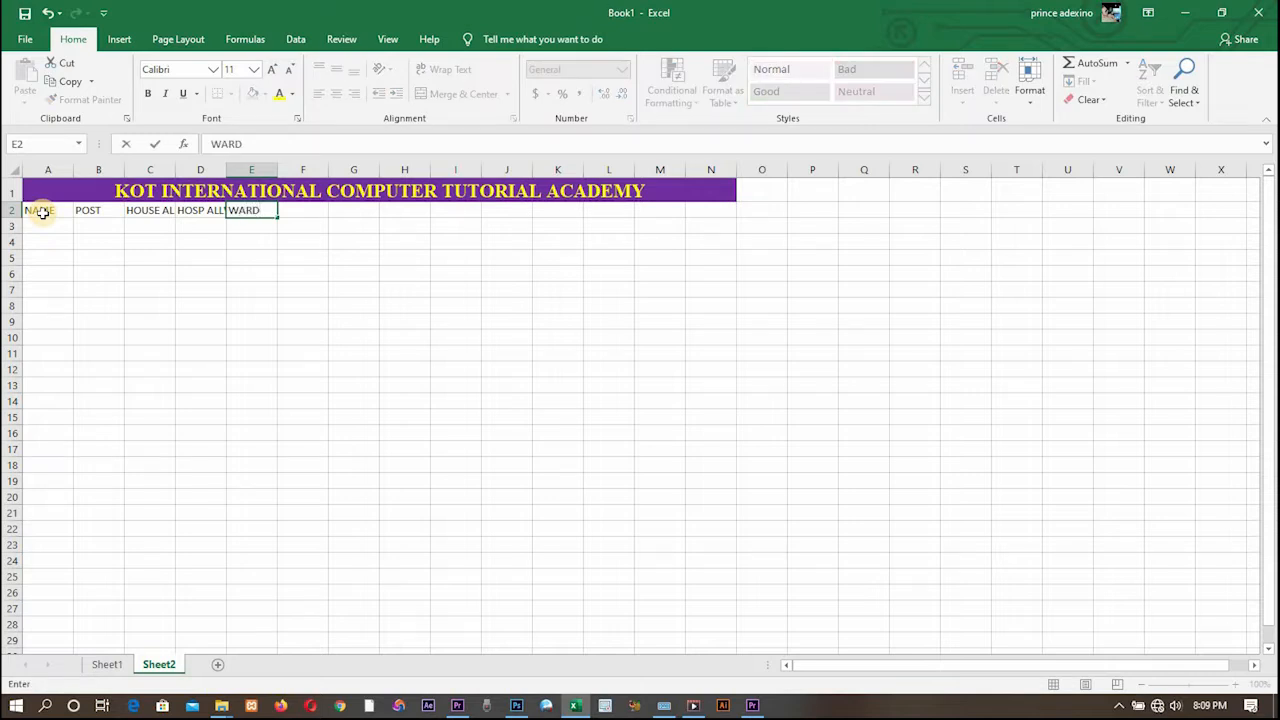
type("ROPE")
key("Tab")
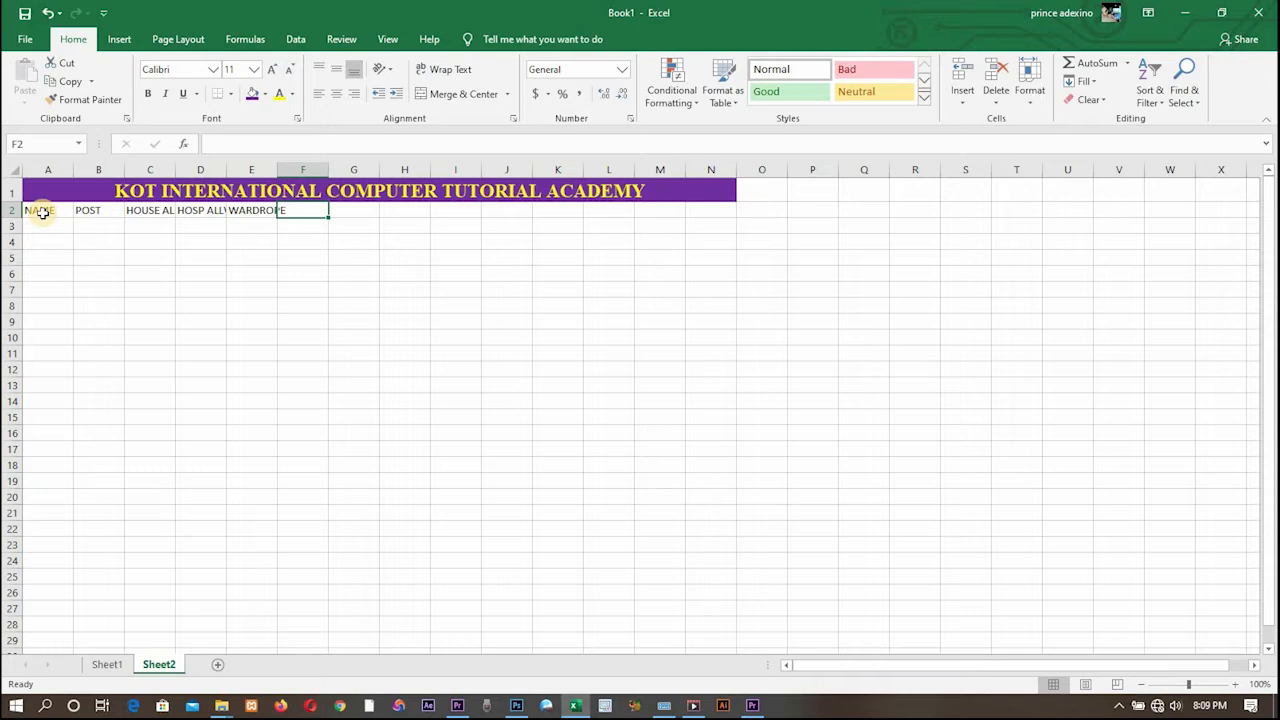
key("Left")
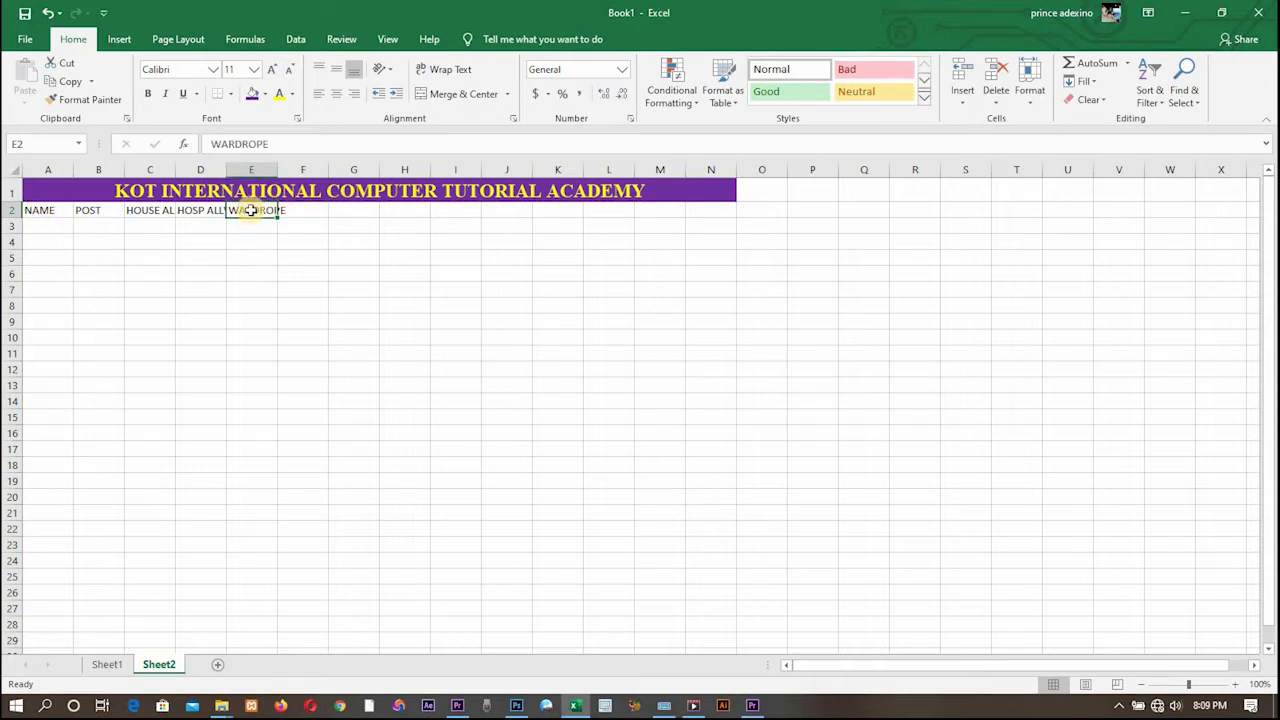
left_click(276, 144)
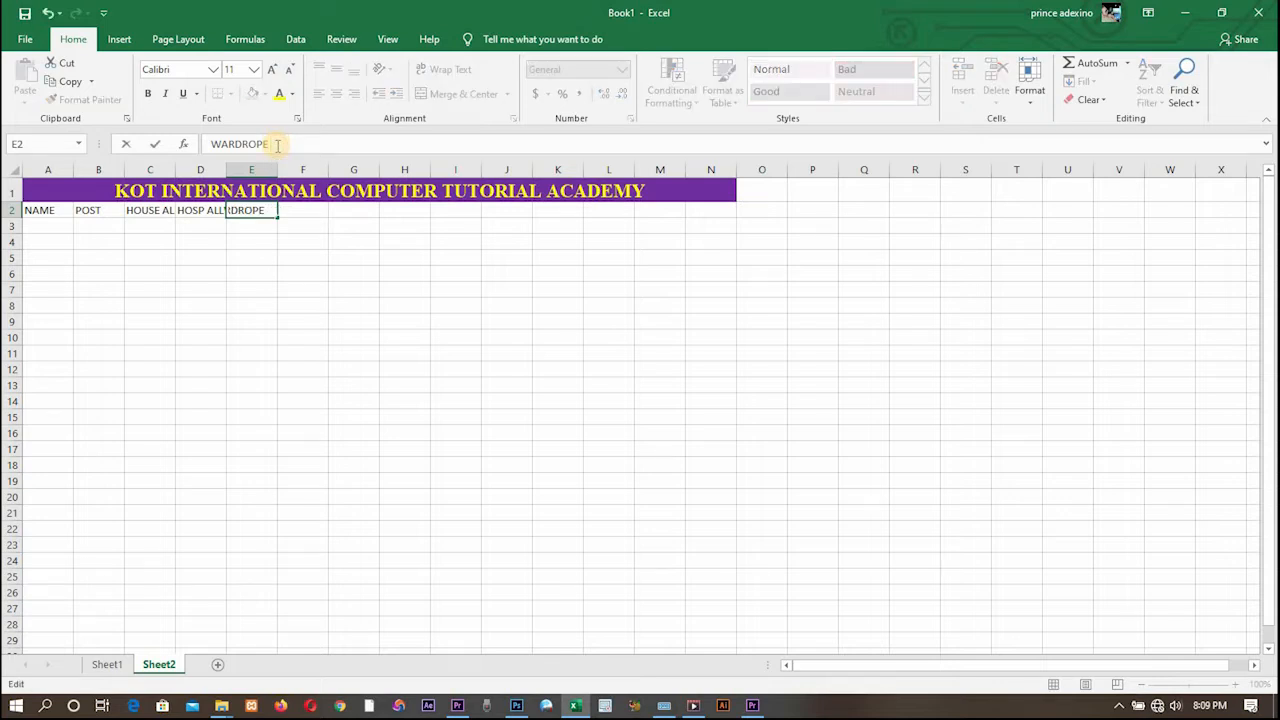
type("ALLW.")
Step: Add the headings TRANSP ALLW in F2 and FEEDING ALLW in G2
left_click(304, 214)
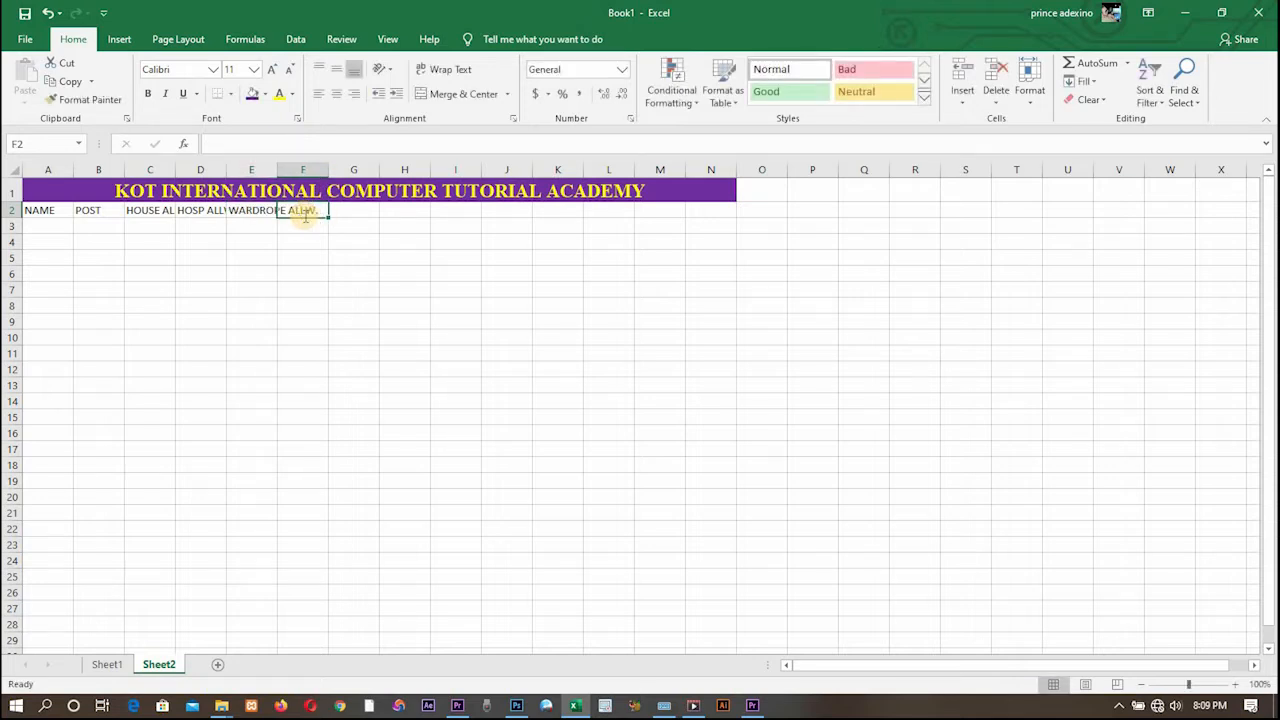
type("TRAN")
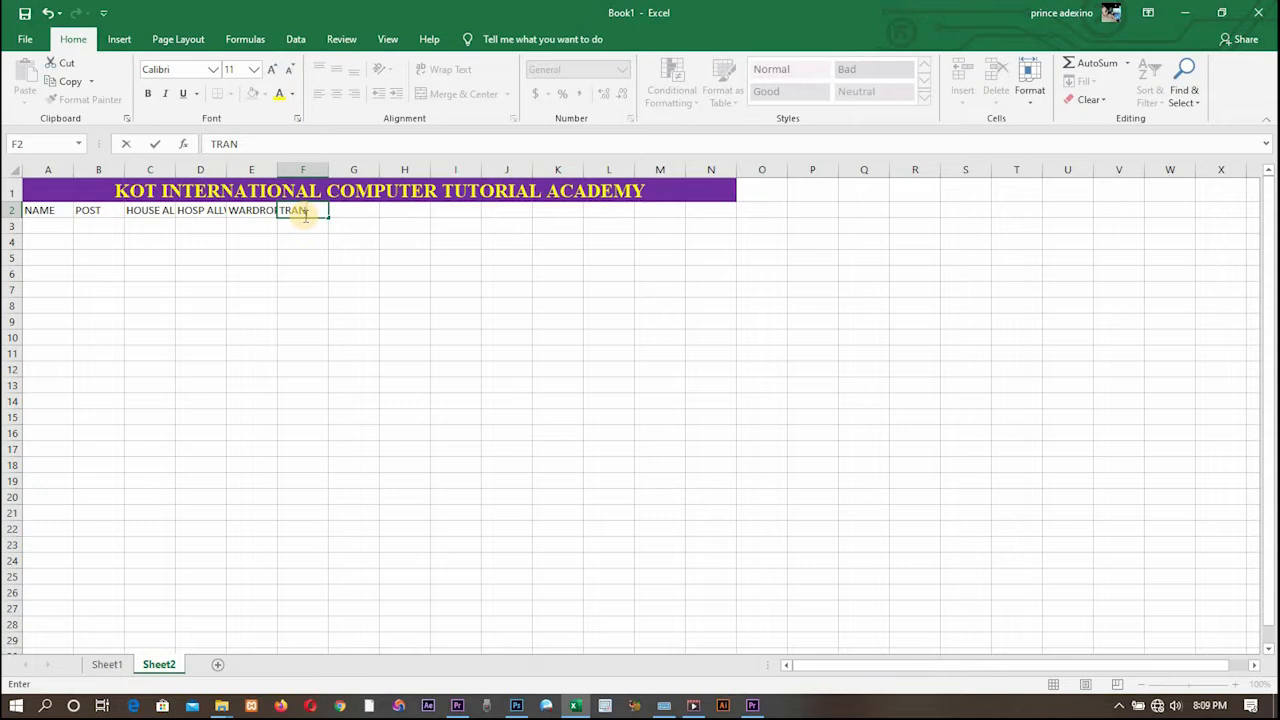
type("SP ALLW")
key("Tab")
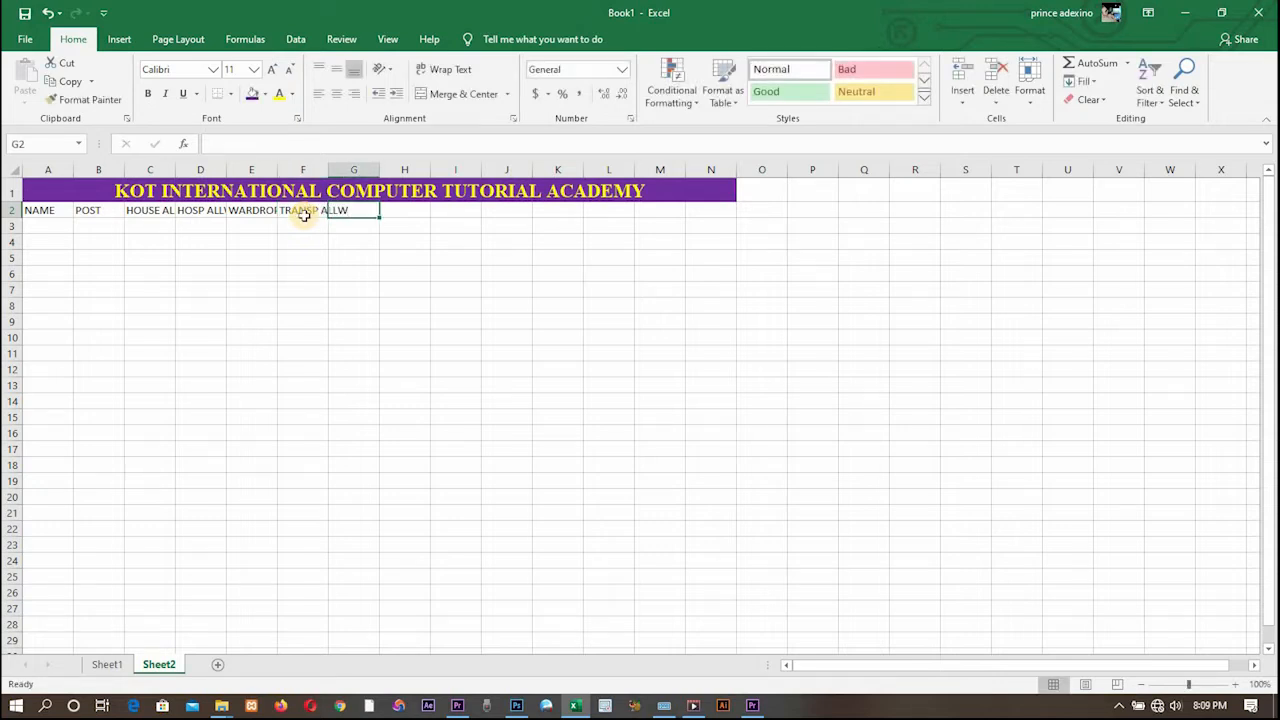
type("FEE")
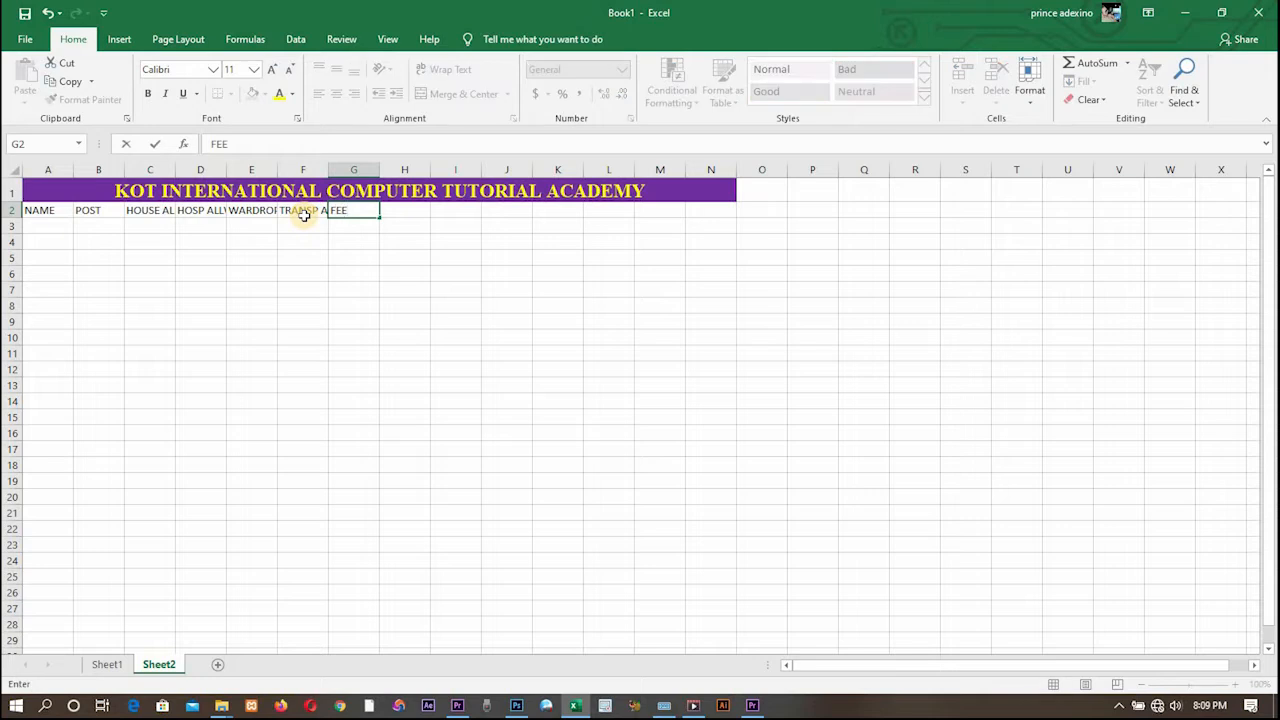
type("DING")
key("ctrl+Return")
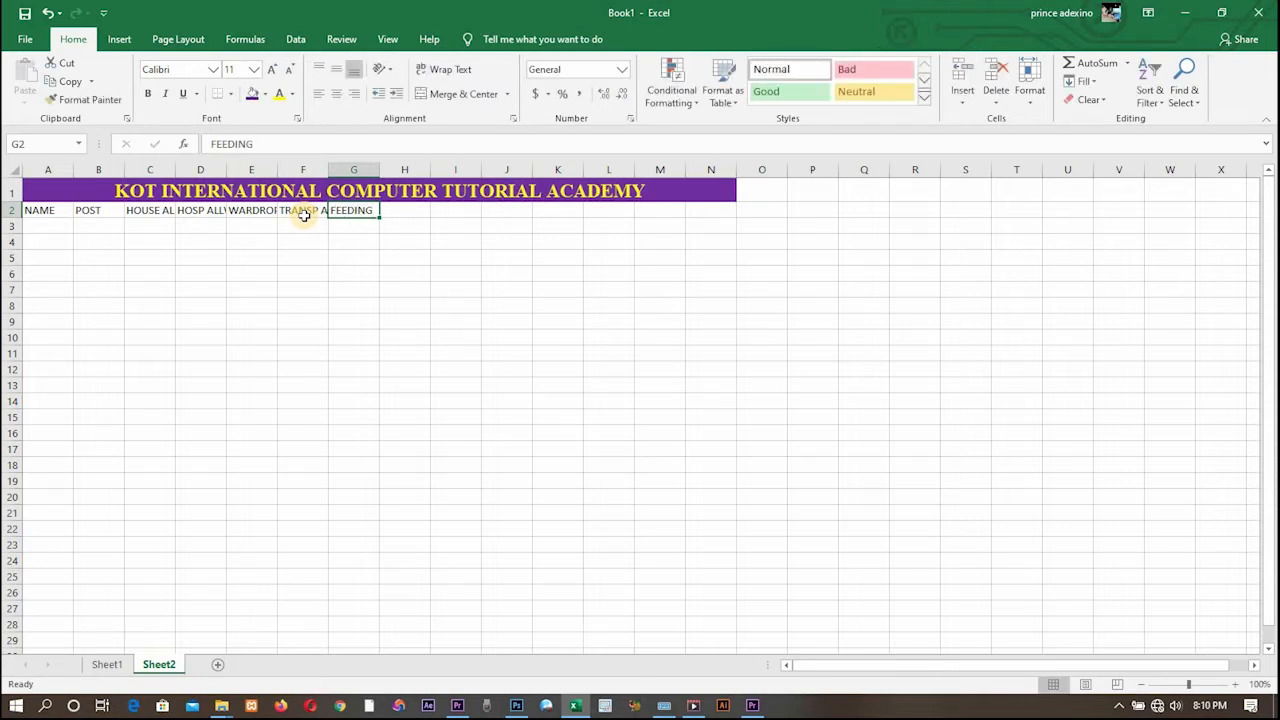
left_click(319, 150)
type("ALLW")
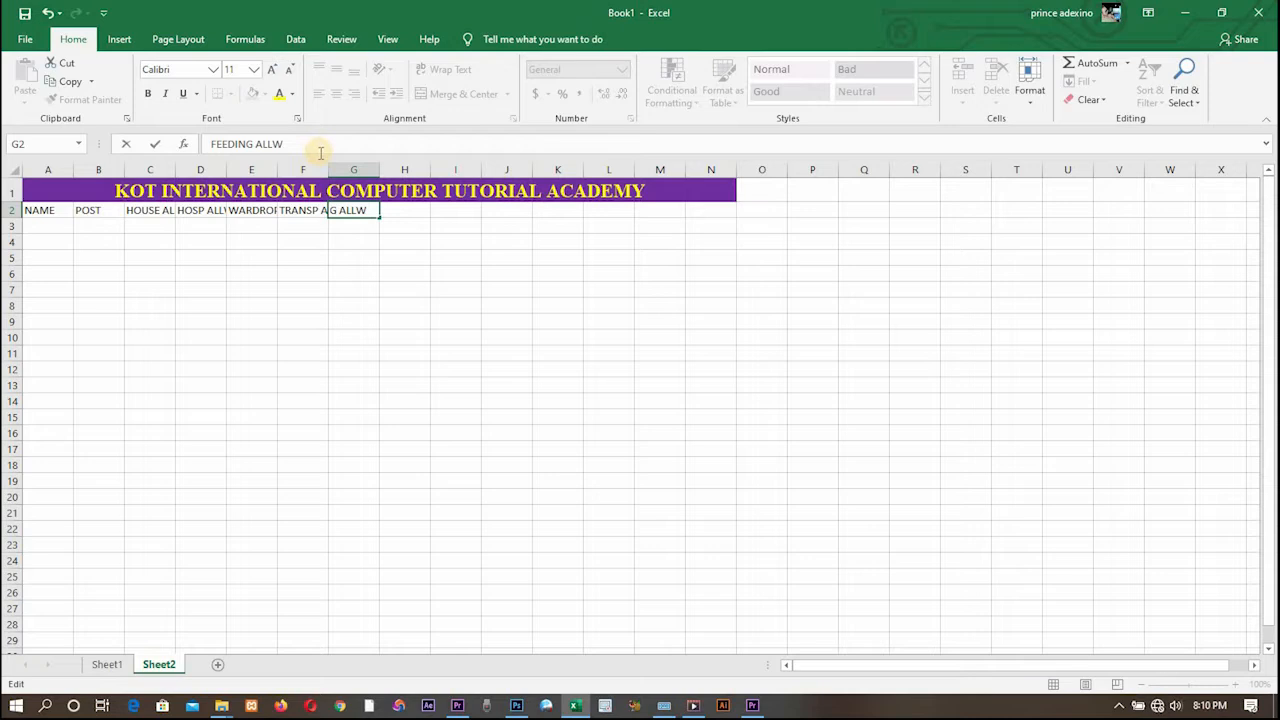
Step: Enter the headings SALARY, TOTAL, TAX and LEFTOVER in H2 through K2
left_click(404, 211)
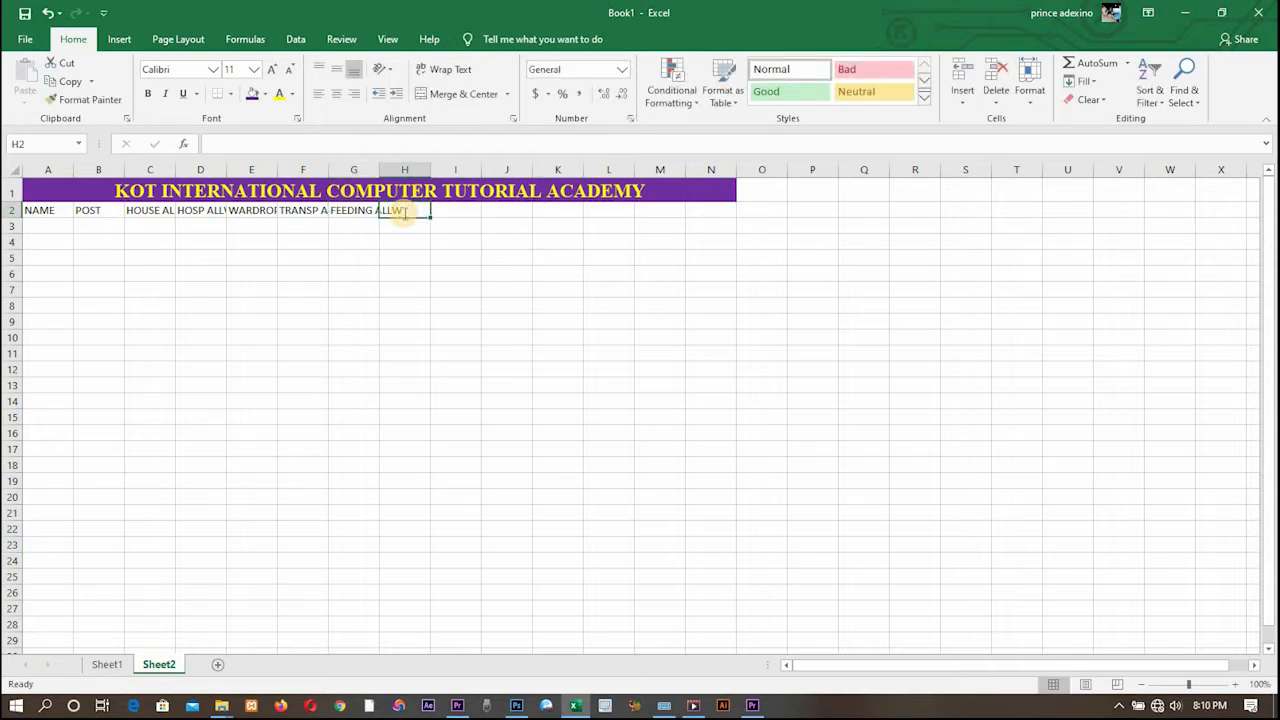
type("SALARY")
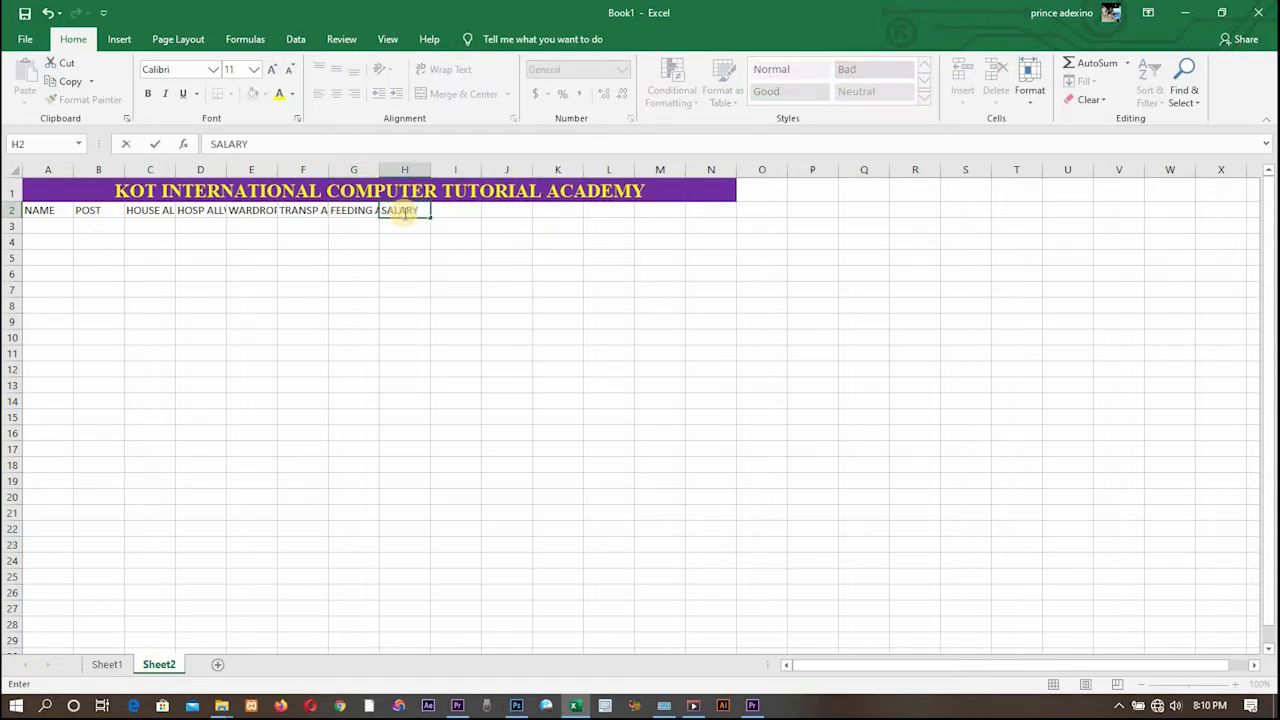
key("Tab")
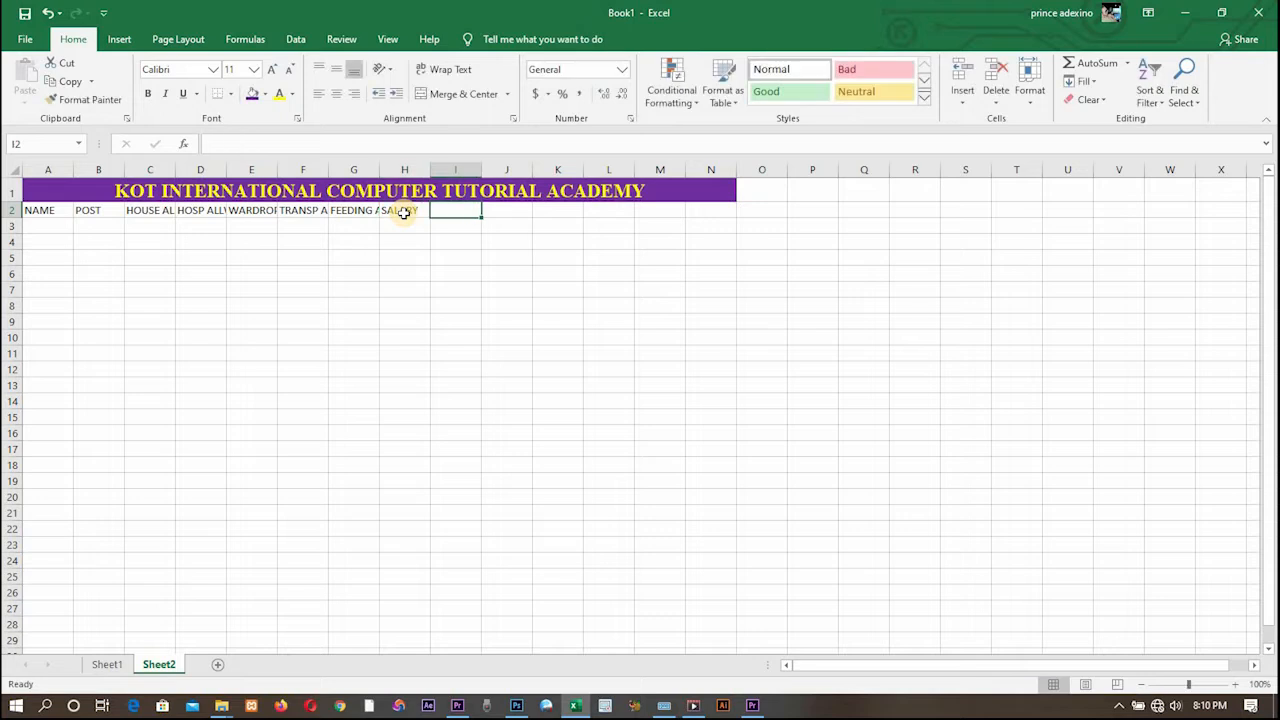
type("TOTAL")
key("Tab")
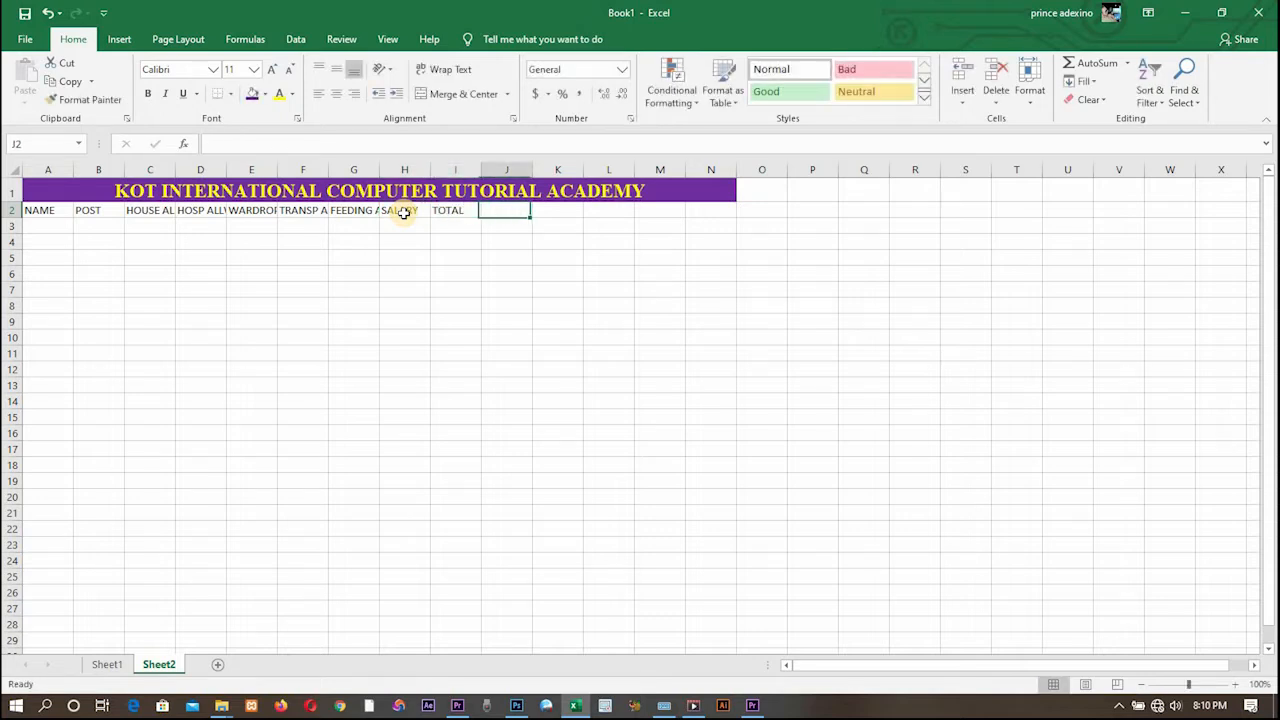
type("TAX")
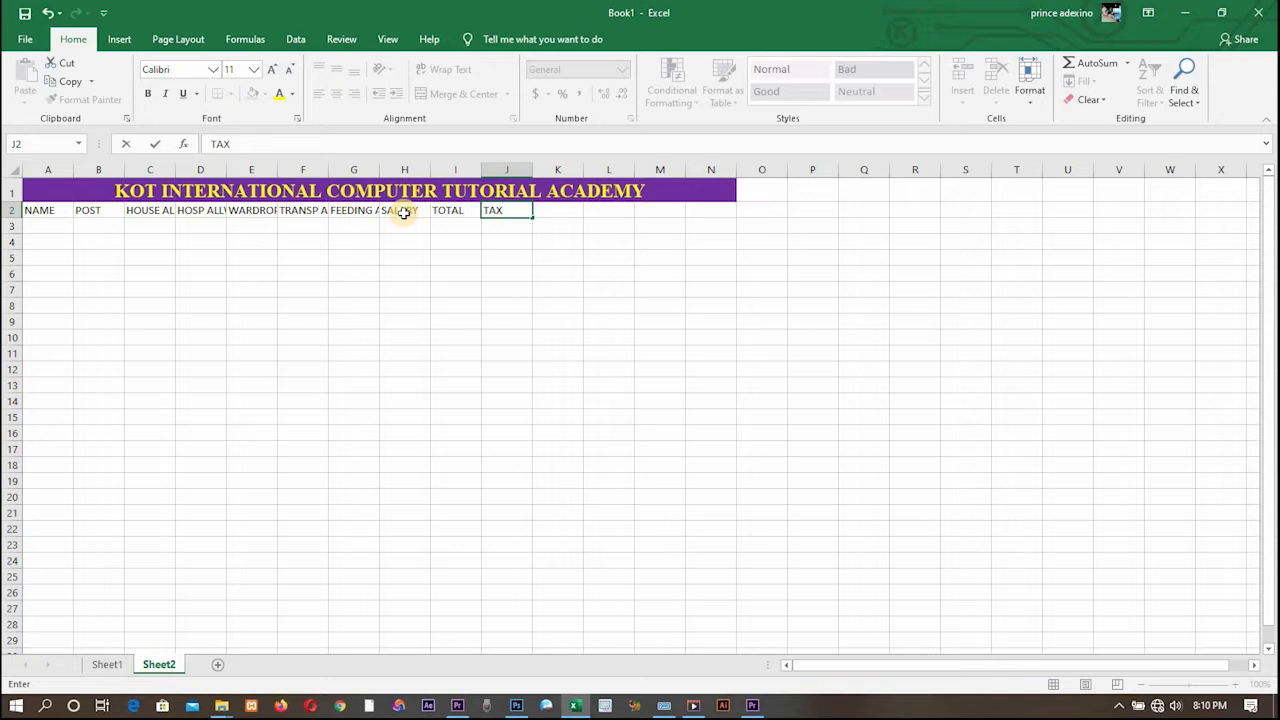
key("Tab")
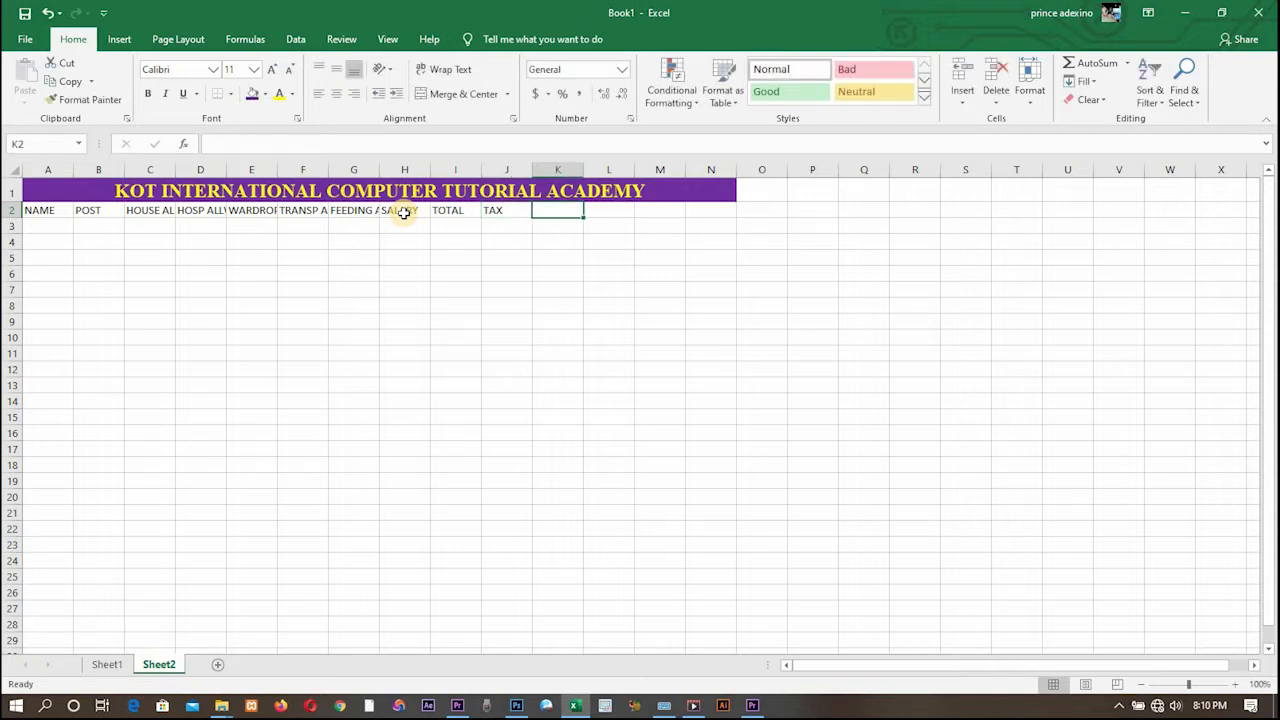
type("LEFTOVER")
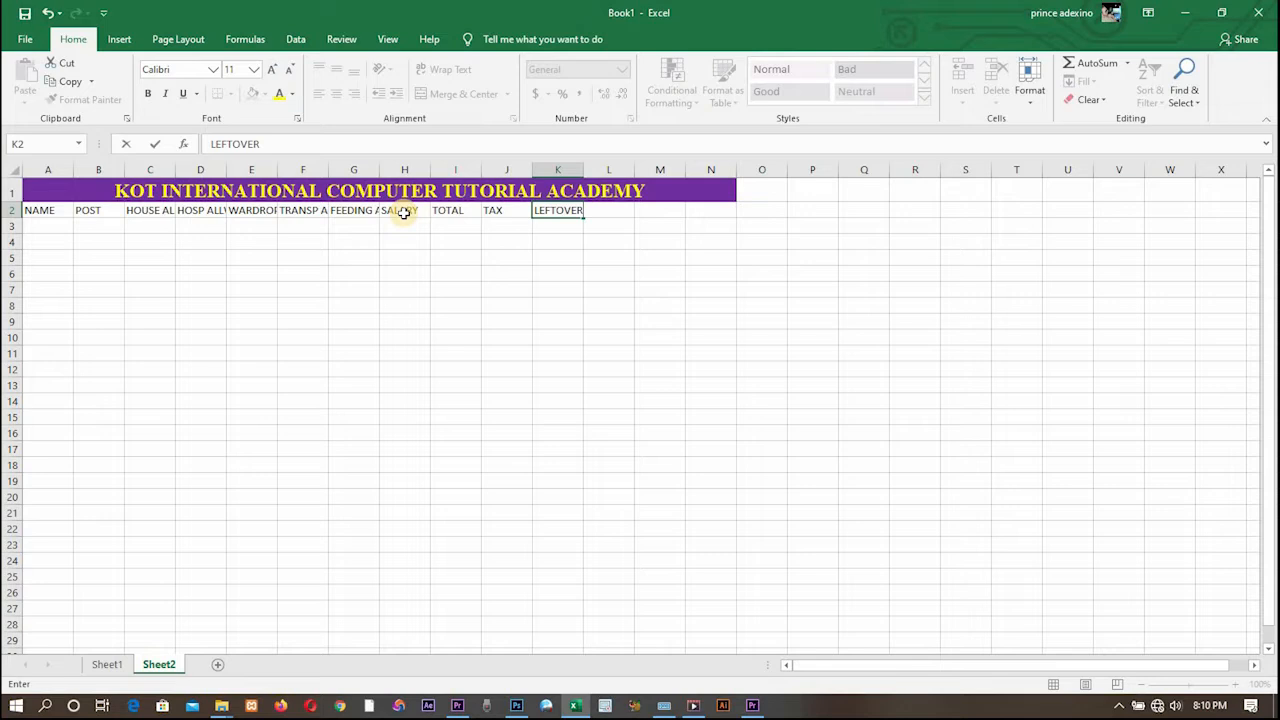
left_click(372, 310)
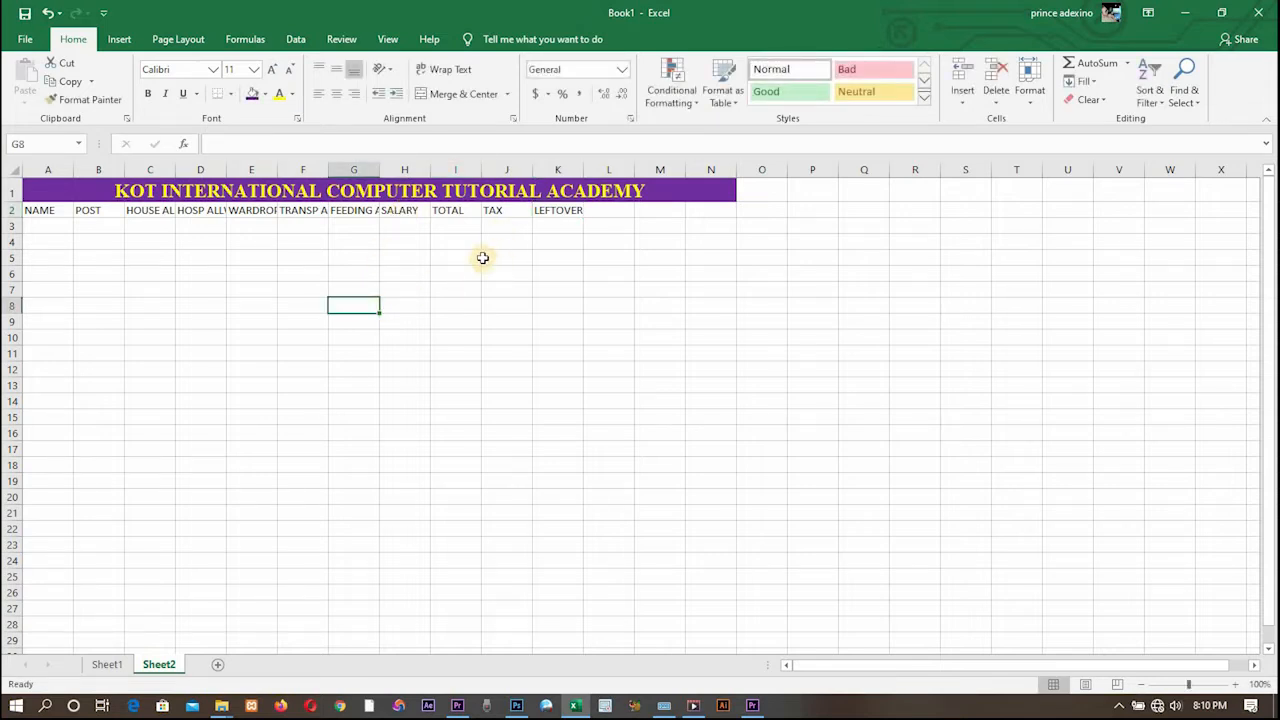
Step: Enter the first six staff names in A3 through A8, one per row
left_click(61, 228)
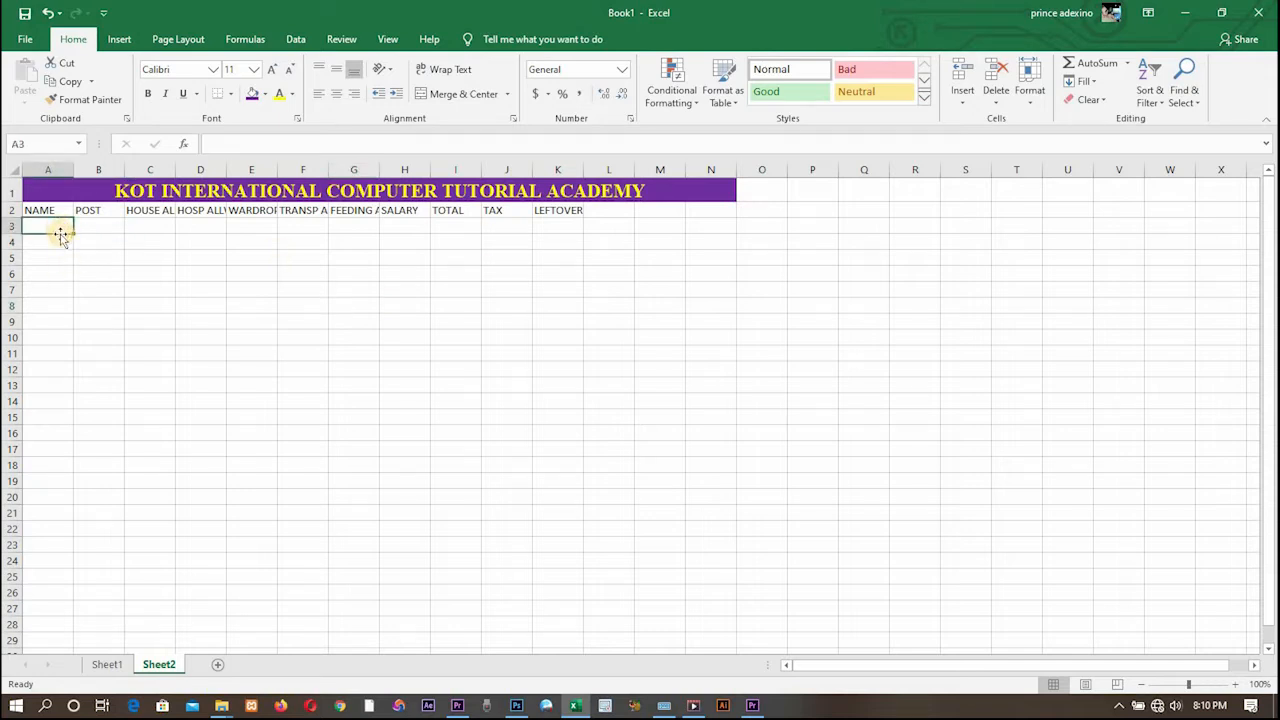
type("JAME")
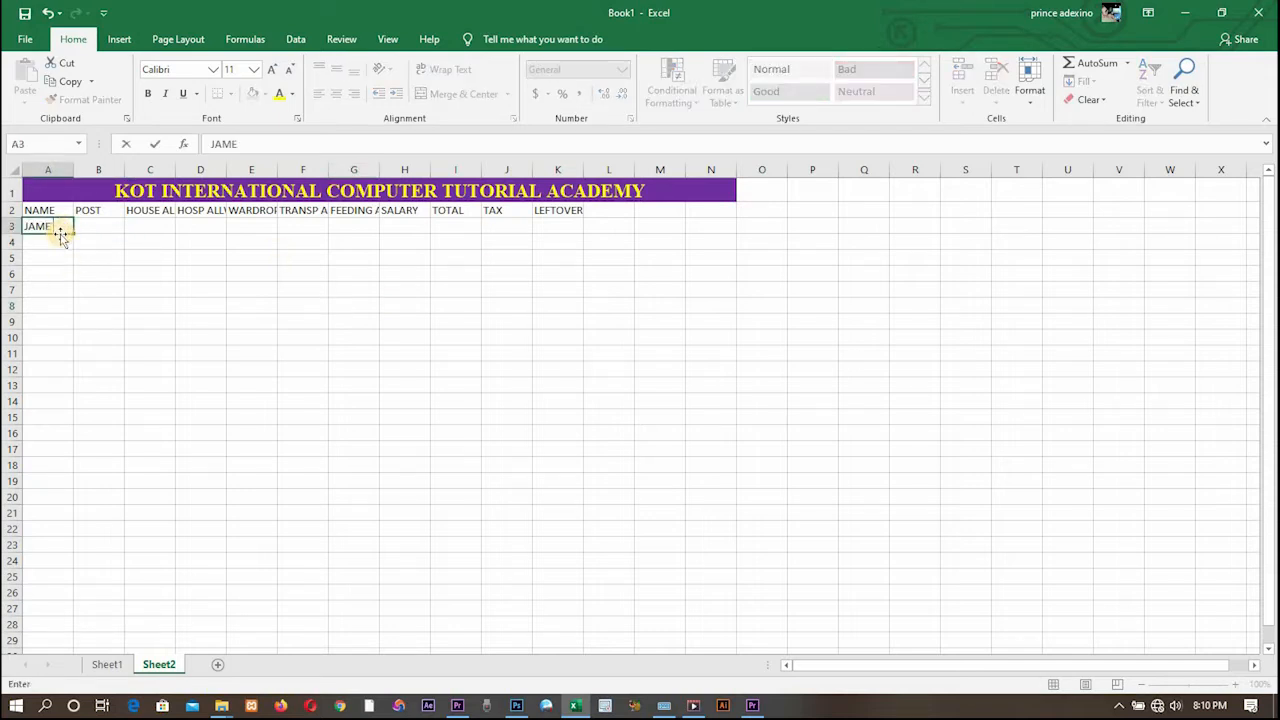
type(" ALBER")
key("Return")
type("FEDRICK KIM")
key("Return")
type("MAT KEV")
key("Return")
type("LITTLE CHRIS")
key("Return")
type("ADERSON P")
key("Return")
type("KUS")
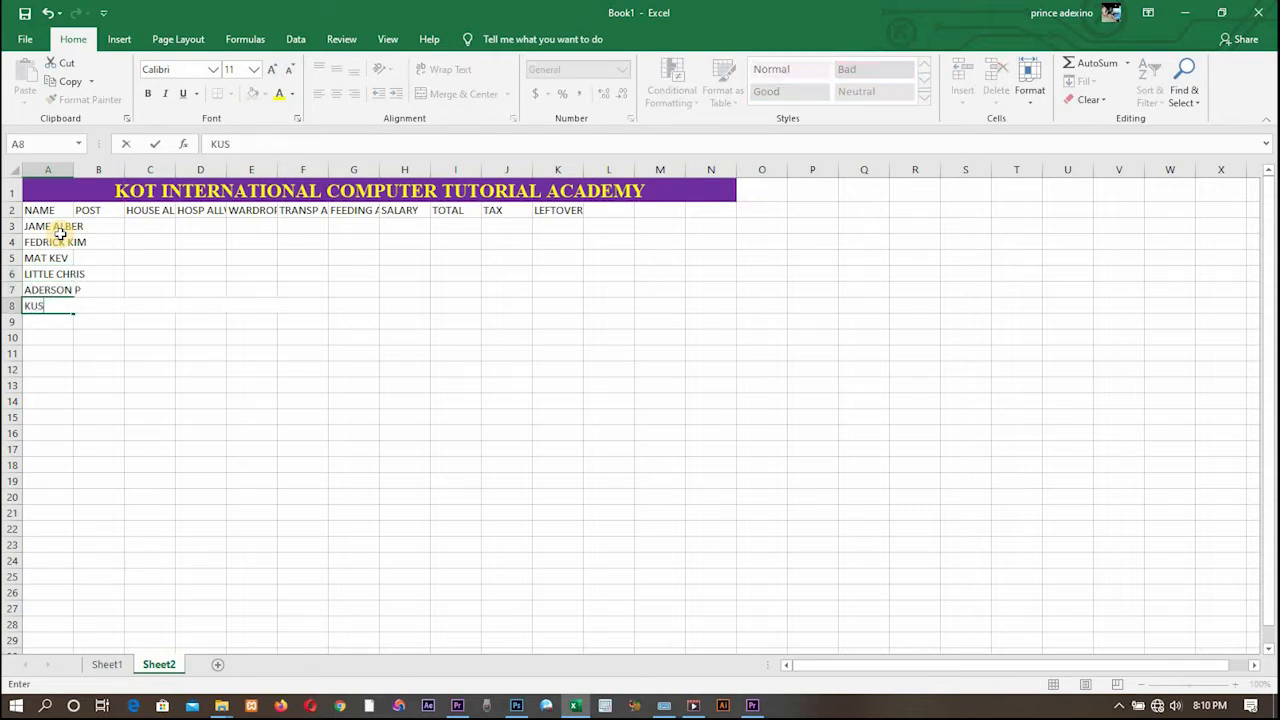
type("H MOET")
key("Return")
Step: Continue the NAME column with six more staff names in A9 through A14
type("LATIN KAST")
key("Return")
type("ABBUL KELVIN")
key("Return")
type("TELL TELLER")
key("Return")
type("TUSH KEVLIN")
key("Return")
type("SMITH WAG")
key("Return")
type("LIB KUSHIT")
key("Return")
Step: Complete the NAME column with staff names in A15 through A20 and widen column A to fit them
type("LAKE TUN")
key("Return")
type("MATRE BUSH")
key("Return")
type("ALLI BASH")
key("Return")
type("KUNLE TECH")
key("Return")
type("B")
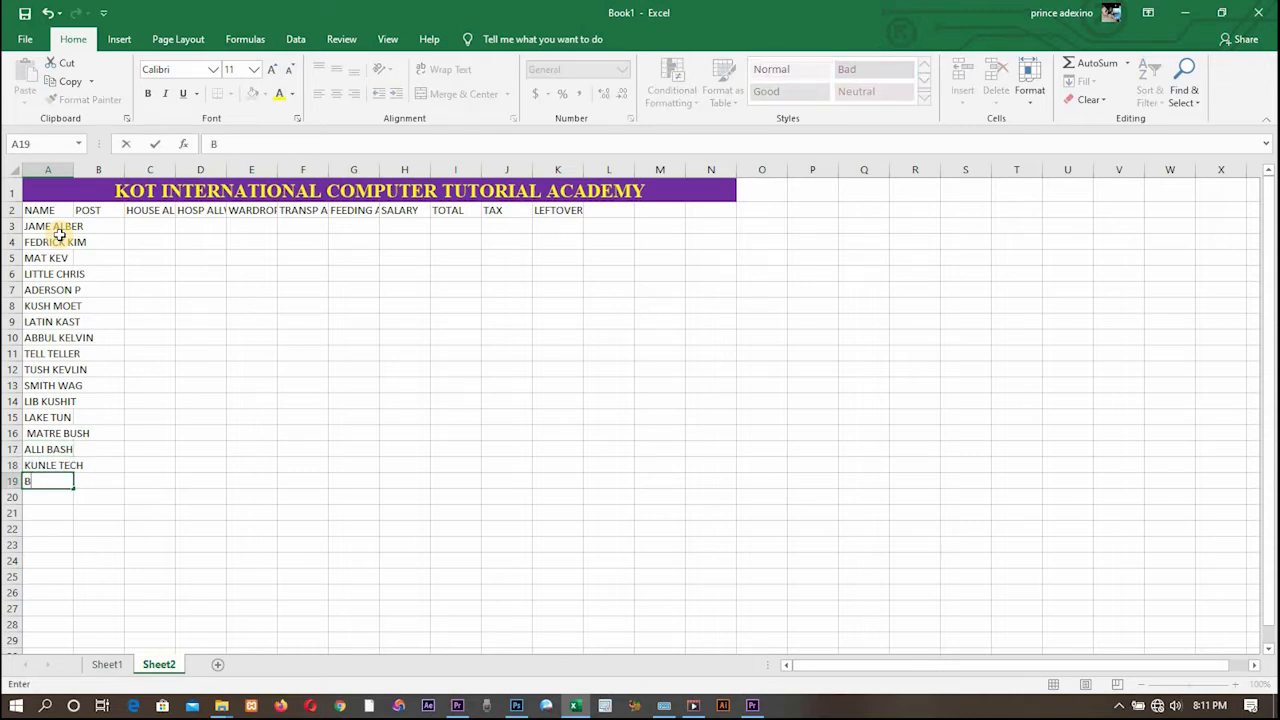
type("OSS VESS")
key("Return")
type("LAD")
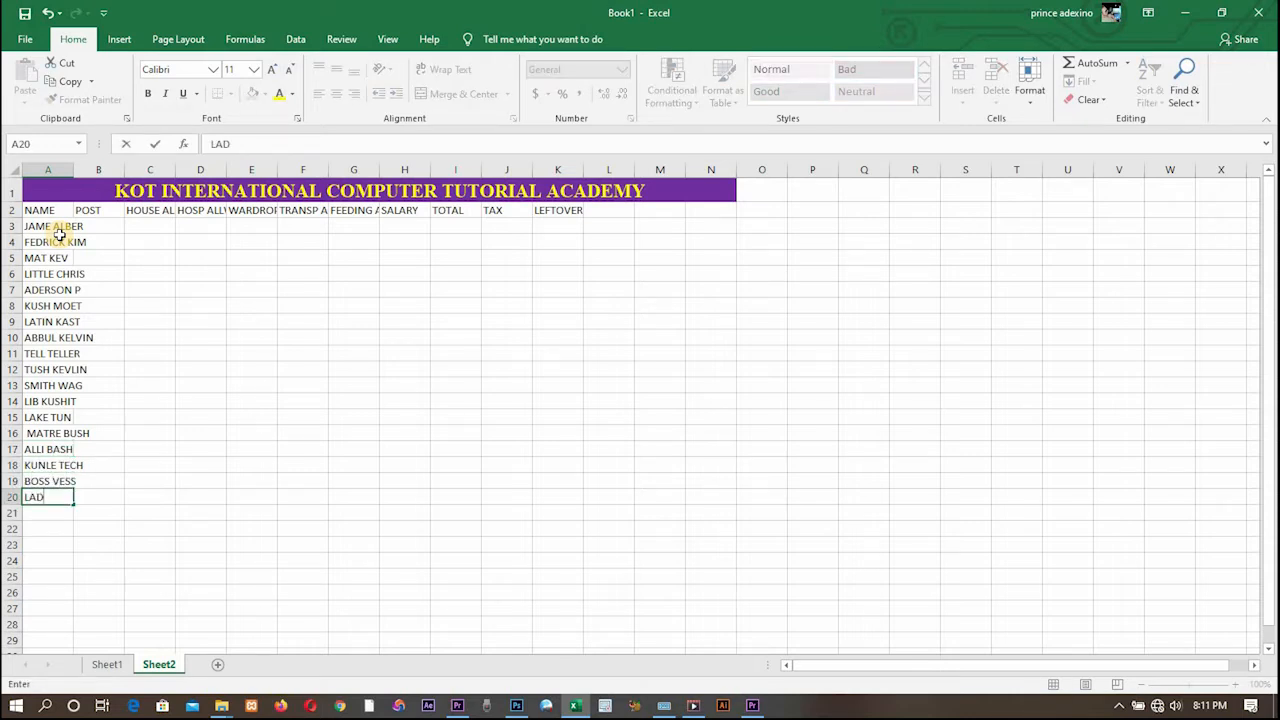
type("ES PETT")
left_click(47, 169)
left_click_drag(74, 169, 114, 170)
Step: Enter the posts CEO in B3, MD in B4 and ASST MD in B5
left_click(124, 232)
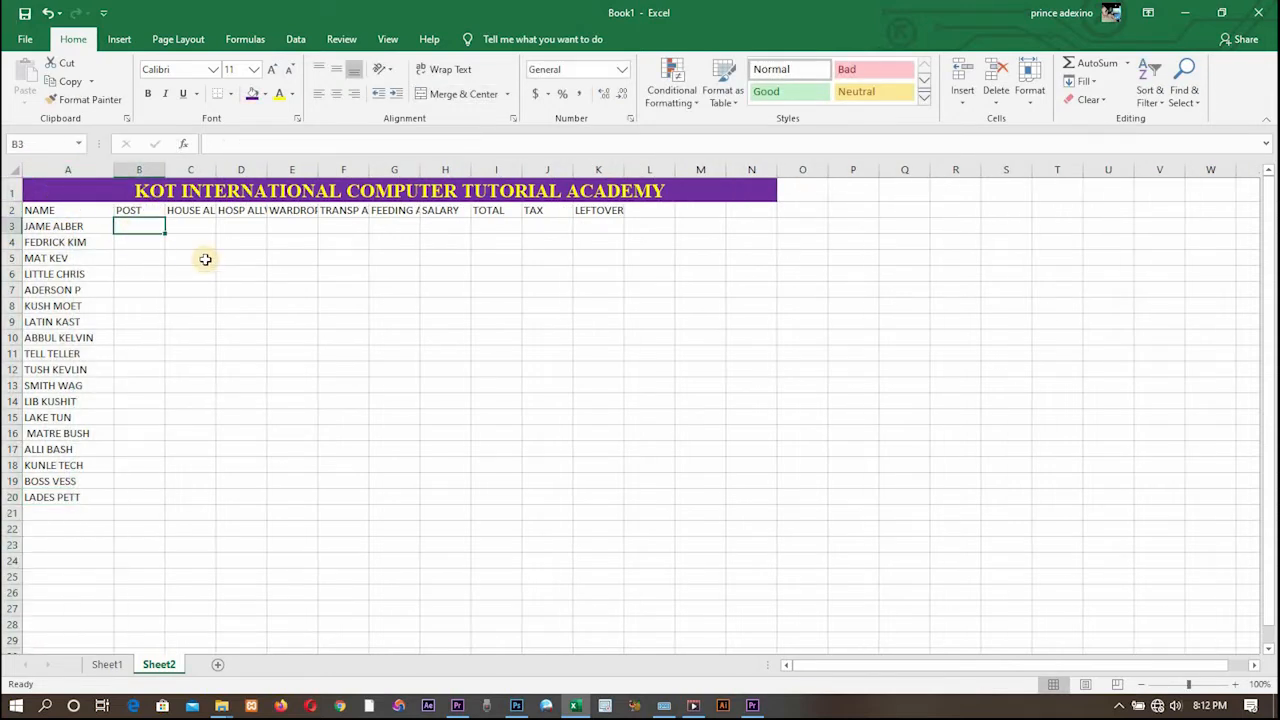
type("CEO")
key("Return")
type("MD")
key("Return")
type("ASS")
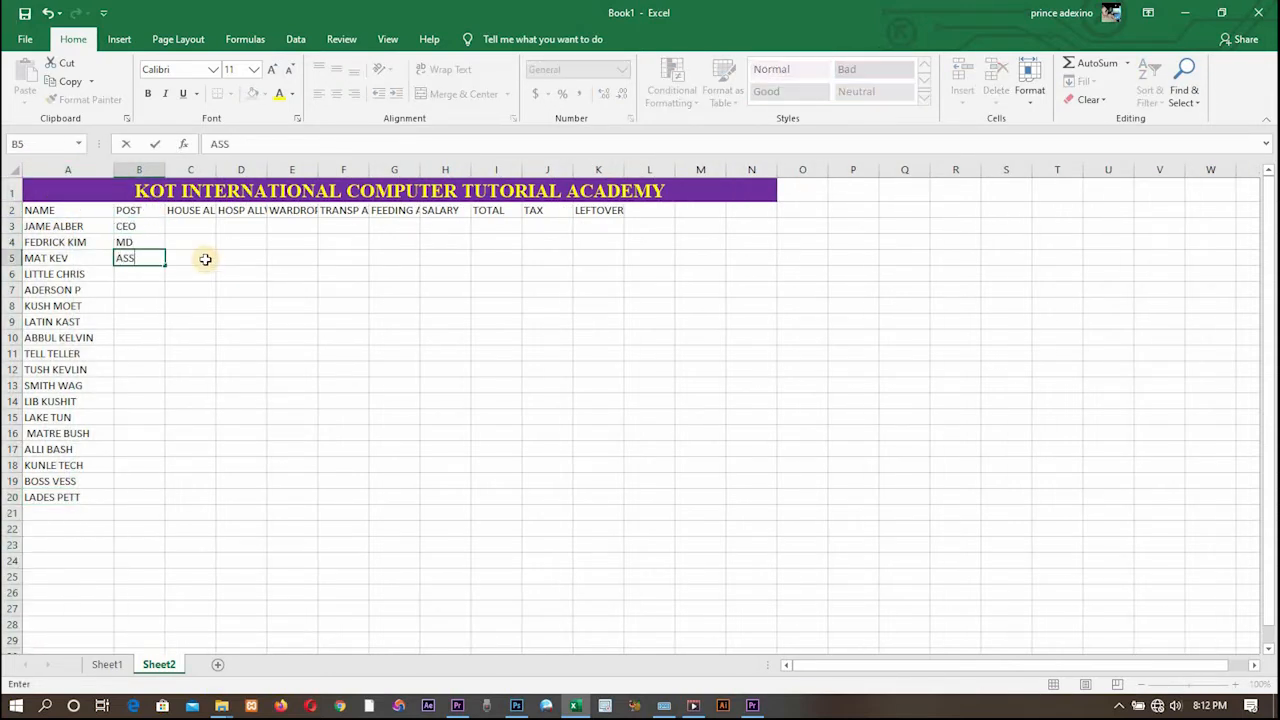
type("T MD")
key("Return")
Step: Enter the posts MD1 in B6 and MD2 in B7, correcting any mistyped letter
type("MAD")
type("D1")
key("Return")
type("MAD2")
key("Return")
key("Up")
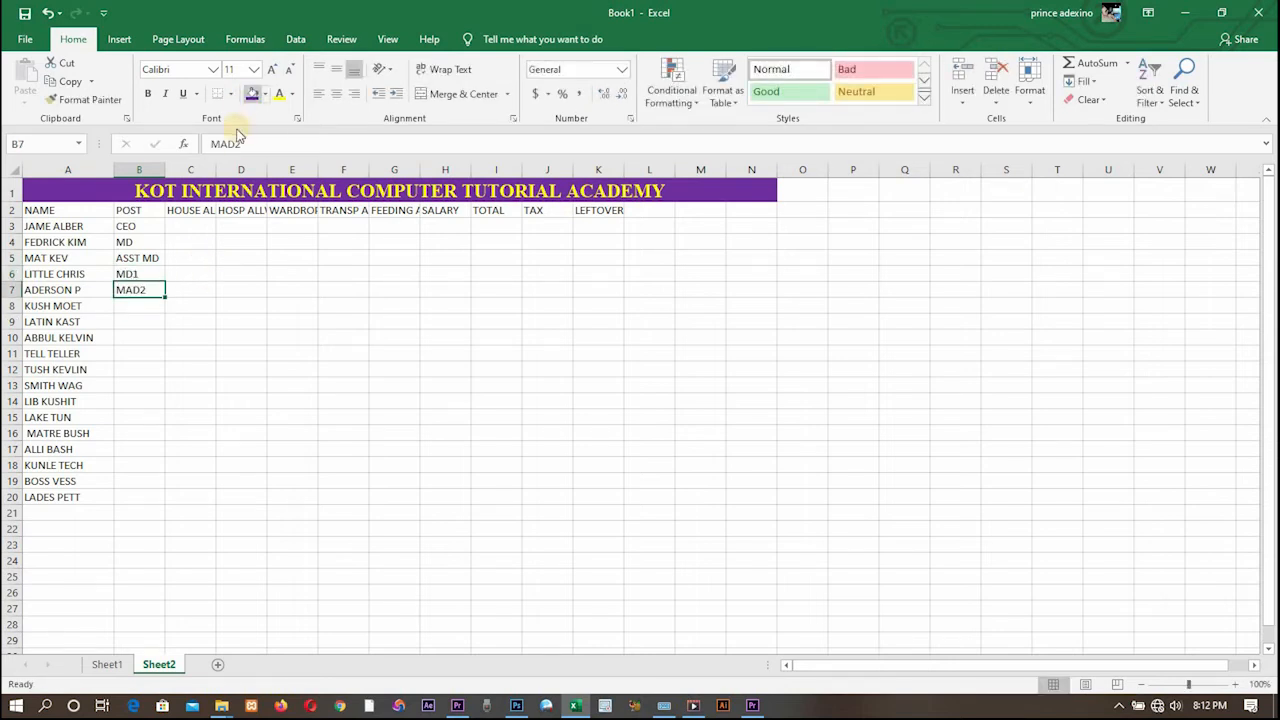
left_click(224, 140)
key("BackSpace")
Step: Enter the posts MD3, MD4 and MD5 in B8 through B10
left_click(135, 310)
type("MD3")
key("Return")
type("MD4")
key("Return")
type("MD5")
key("Return")
Step: Fill B11 through B15 with the posts SEC MD1 to SEC MD5 in ascending order
type("SEC MD1")
key("Return")
type("SEC MD2")
key("Return")
type("SEC MD3")
key("Return")
type("SEC MD4")
key("Return")
type("SEC MD5")
key("Return")
Step: Enter the posts HOD in B16, ASST HOD in B17 and SEC in B18
type("HOD")
key("Return")
type("ASST H")
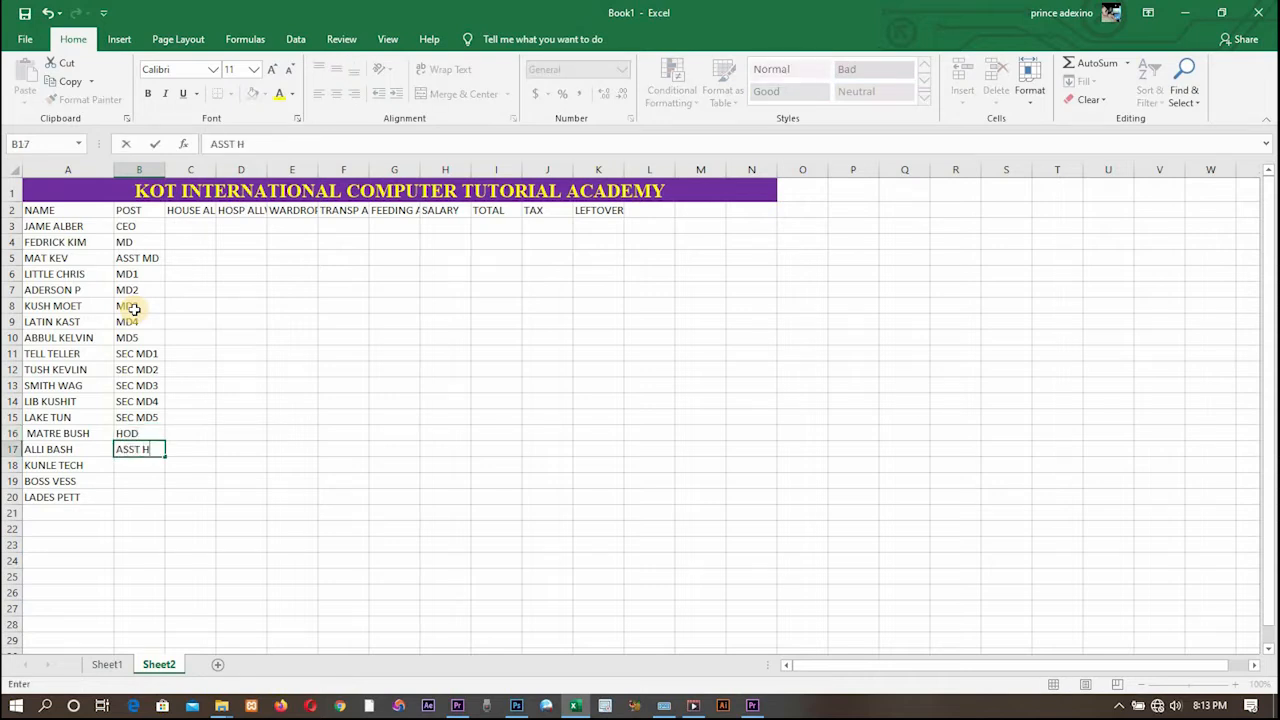
type("OD")
key("Return")
type("SEC")
key("Return")
Step: Enter the posts CLEANER in B19 and GATEMAN in B20
type("CLEABER")
key("BackSpace")
key("BackSpace")
key("BackSpace")
type("NER")
key("Return")
type("GATEMAN")
Step: Enter the house allowances 120000, 100000 and 90000 in C3 through C5
left_click(190, 226)
type("12")
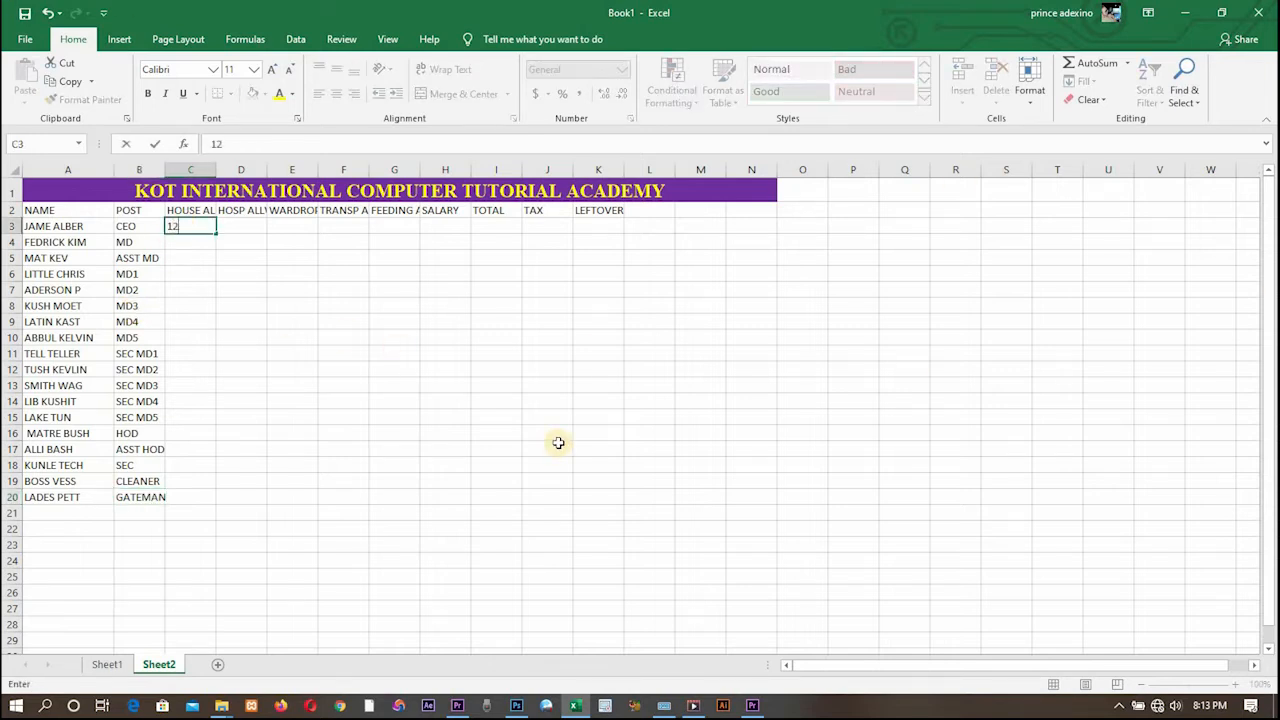
type("0000")
left_click(190, 243)
type("100000")
left_click(188, 258)
type("90000")
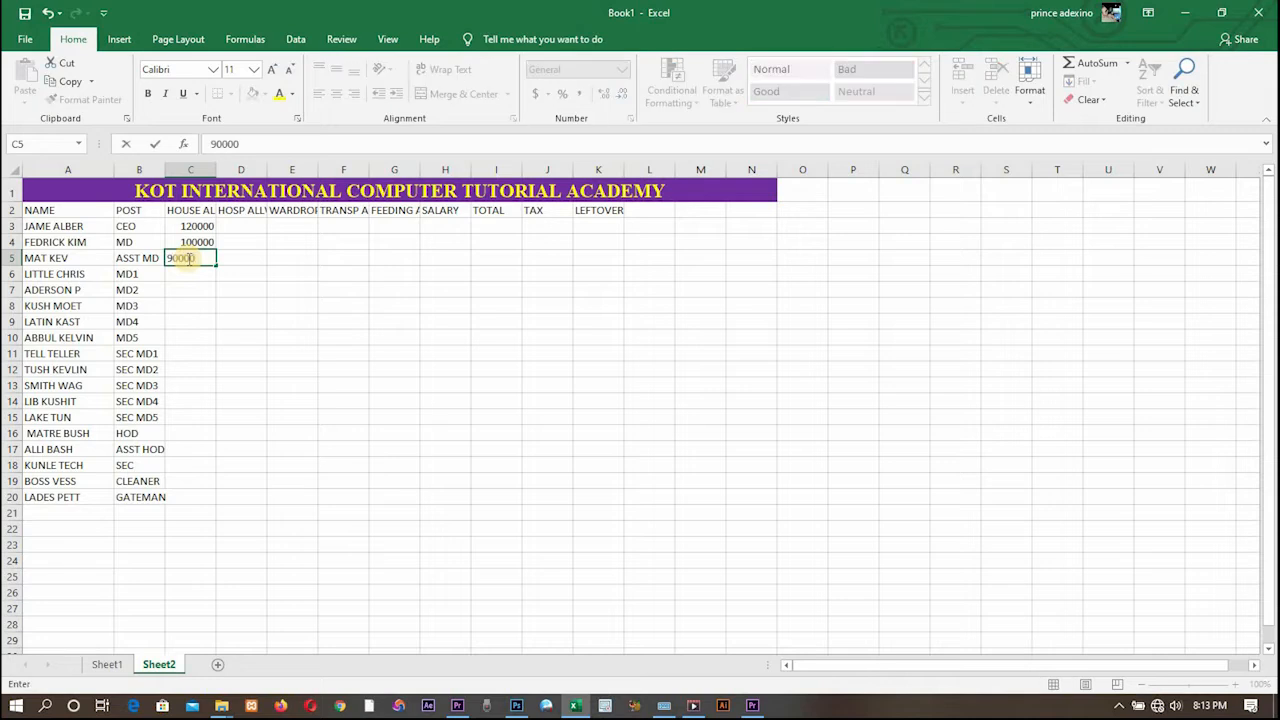
key("Return")
Step: Enter the house allowances 80000, 70000, 60000 and 50000 in C6 through C9
type("80000")
key("Return")
type("70000")
key("Return")
type("60000")
key("Return")
type("50000")
key("Return")
Step: Enter the house allowances 40000, 30000, 20000 and 10000 in C10 through C13
type("40000")
key("Return")
type("30000")
key("Return")
type("20")
key("ctrl+Return")
type("0")
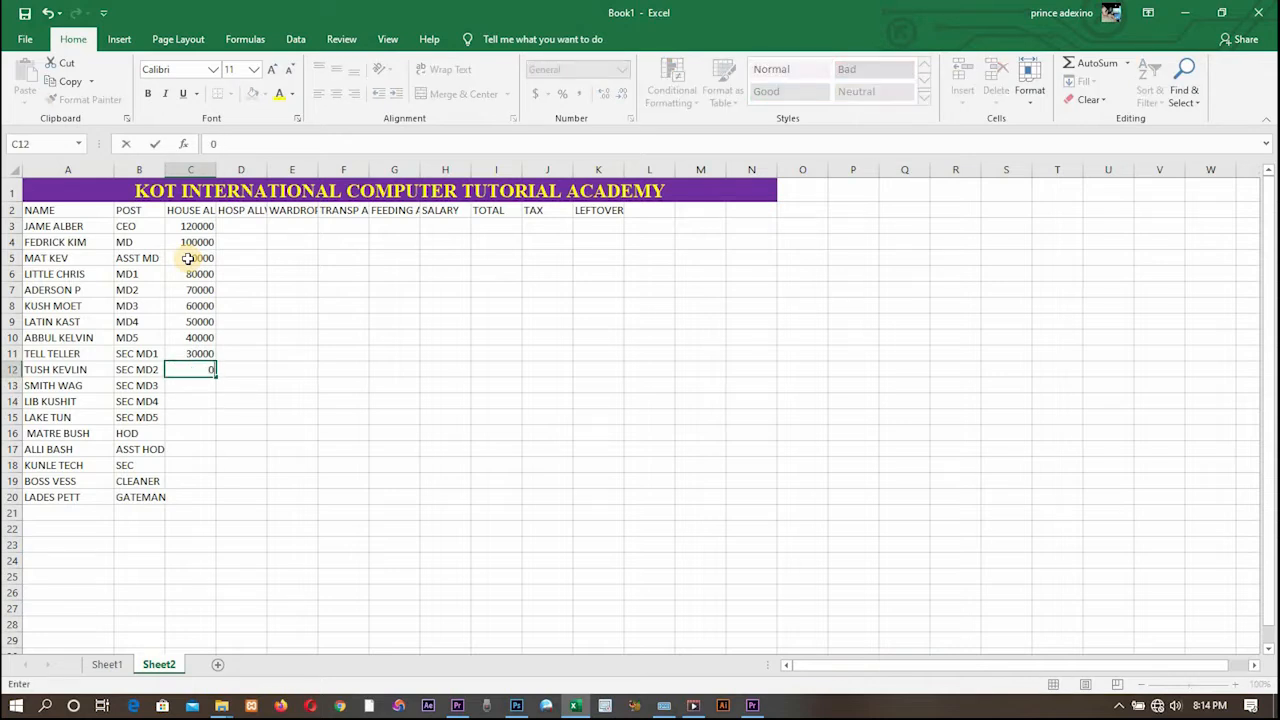
type("000")
key("Return")
type("10000")
key("Return")
Step: Copy the house allowances in C9:C13 into the cells starting at C14
left_click_drag(190, 321, 206, 389)
key("ctrl+c")
left_click(194, 401)
key("ctrl+v")
Step: Enter house allowances of 8000 for the cleaner in C19 and 4000 for the gateman in C20
left_click(181, 482)
type("8000")
key("Return")
type("4000")
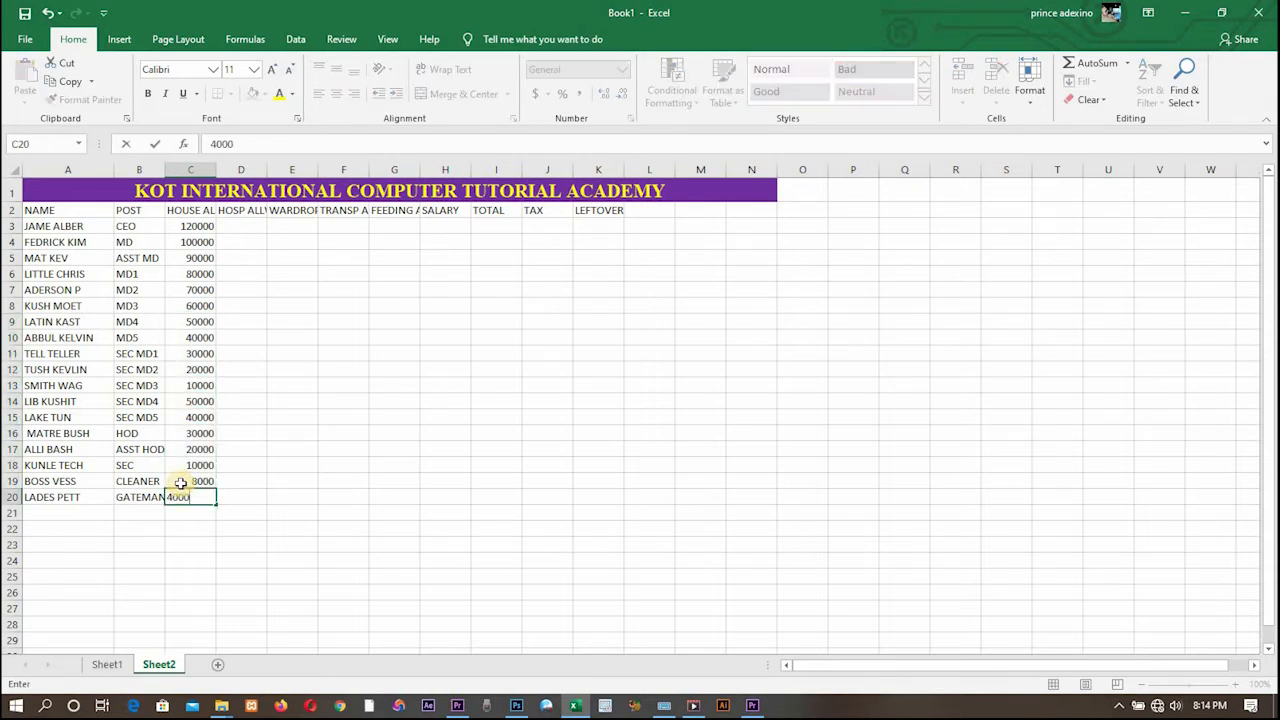
Step: Copy the house allowances in C3:C20 into the four other allowance columns, D through G, starting at row 3
left_click_drag(198, 226, 201, 490)
key("ctrl+c")
left_click(240, 233)
key("ctrl+v")
left_click(291, 226)
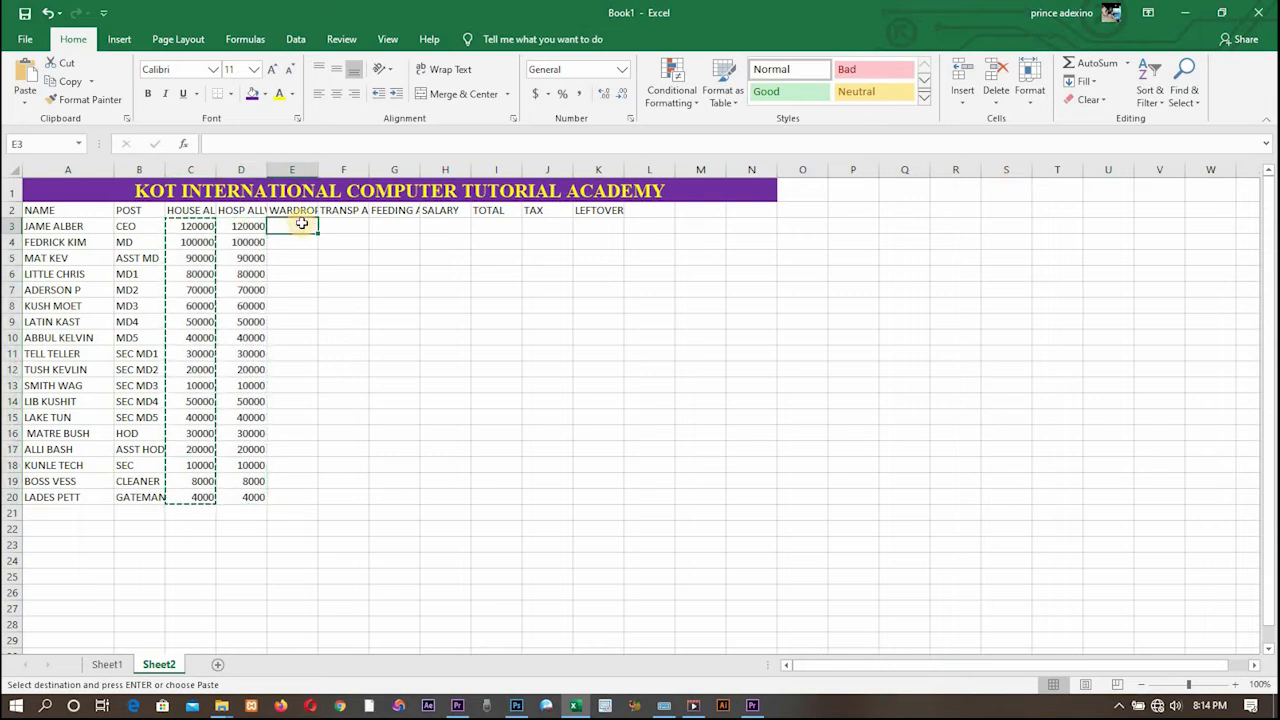
key("ctrl+v")
left_click(343, 226)
key("ctrl+v")
left_click(394, 226)
key("ctrl+v")
Step: Enter salaries of 300000 for the CEO in H3 and 200000 for the MD in H4
left_click(445, 227)
type("300000")
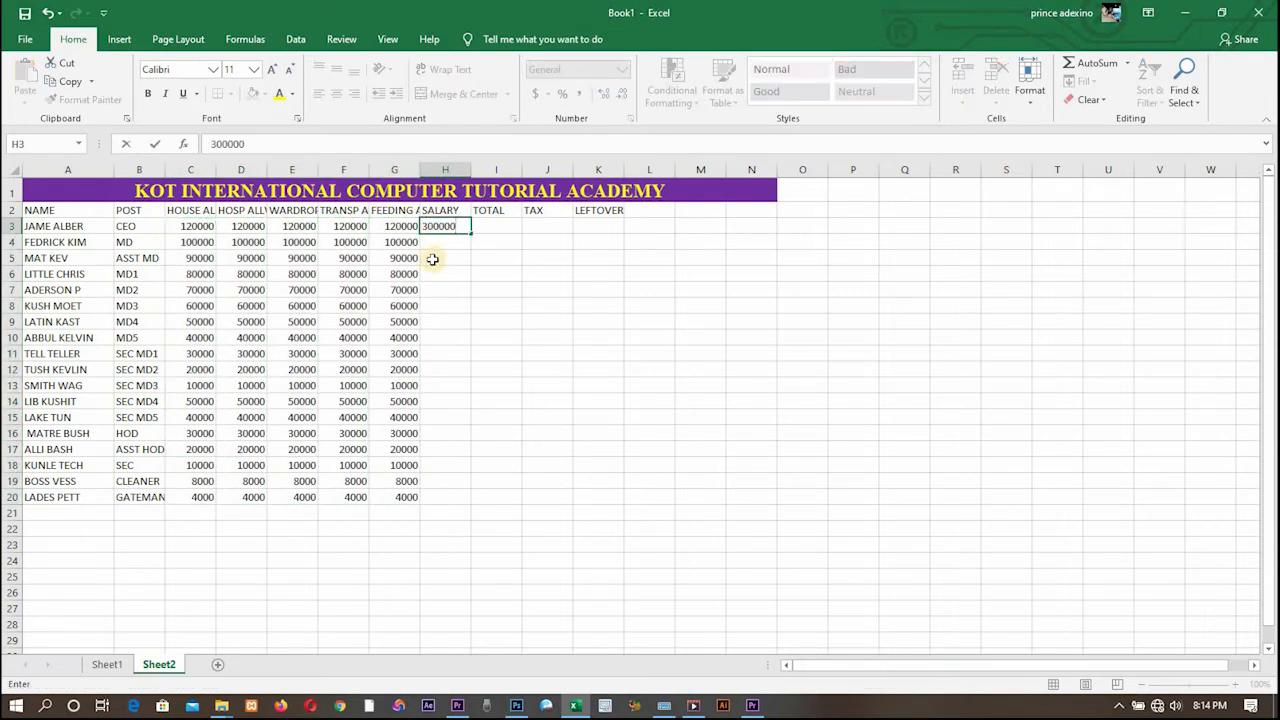
key("Return")
type("200000")
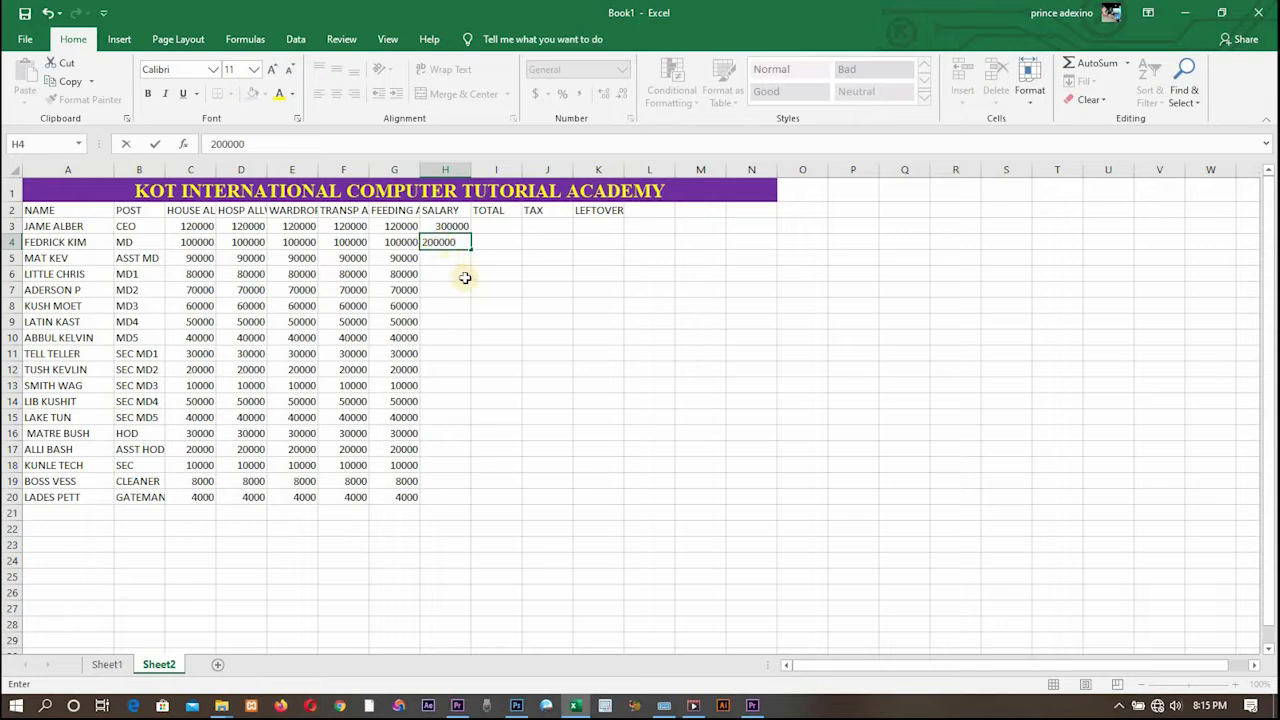
key("Return")
Step: Copy the feeding allowances in G3:G11 into the salary column starting at H5
left_click_drag(388, 225, 400, 346)
key("ctrl+c")
left_click(445, 258)
key("ctrl+v")
left_click(445, 433)
Step: Enter a salary of 25000 for SEC MD4 in H14
left_click(437, 401)
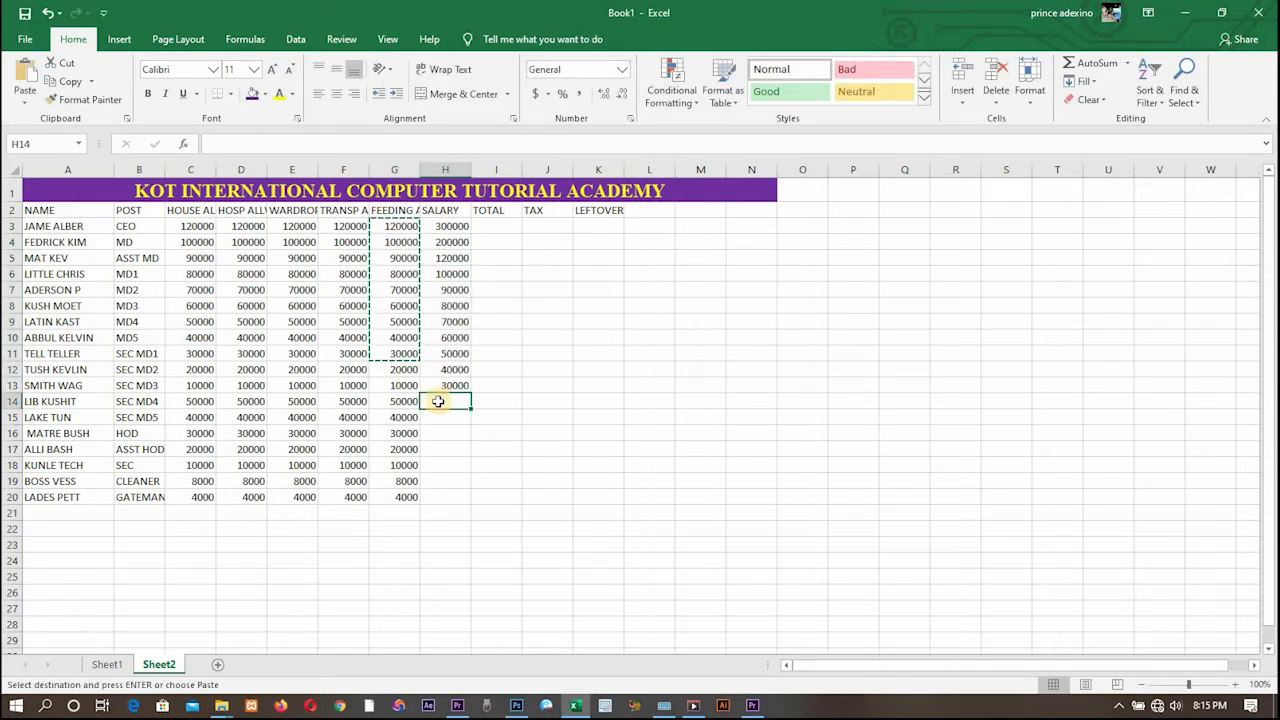
type("6000")
key("BackSpace")
key("BackSpace")
key("BackSpace")
key("BackSpace")
type("25000")
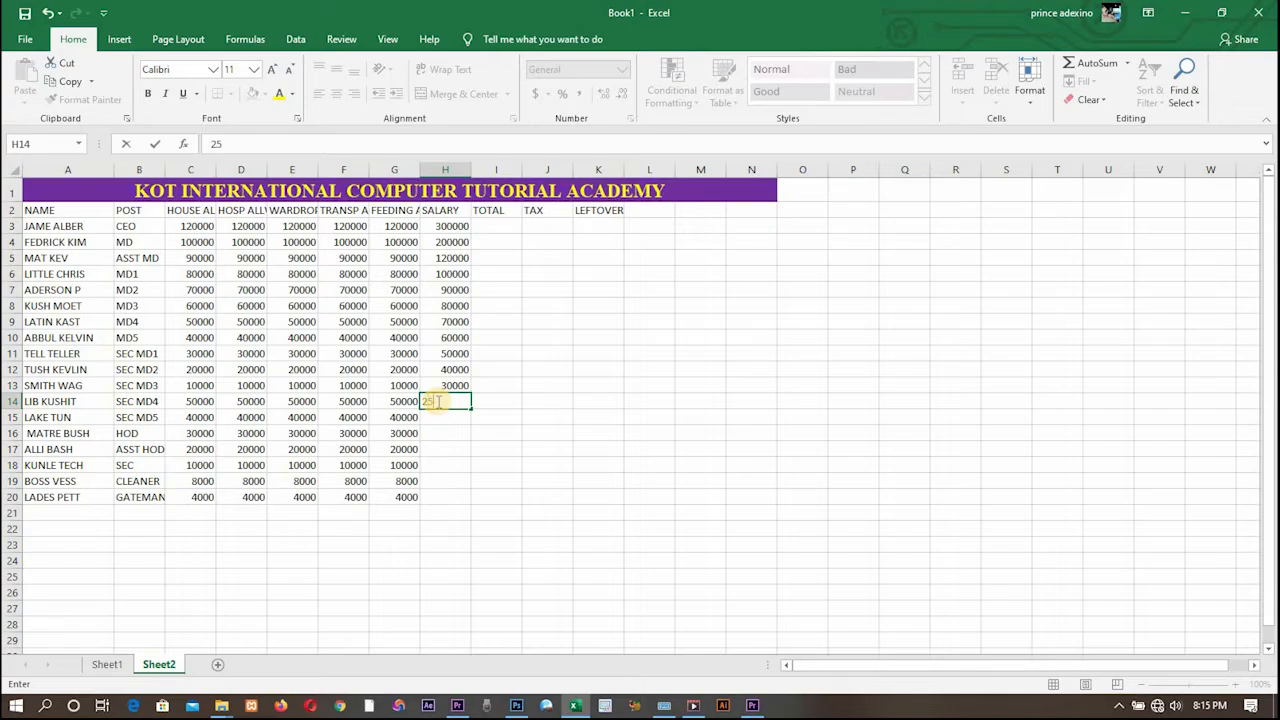
key("Return")
Step: Copy the feeding allowances in G13:G16 into the salary column starting at H15
left_click_drag(404, 385, 411, 427)
key("ctrl+c")
left_click(454, 419)
key("ctrl+v")
Step: Enter salaries of 40000 for the cleaner in H19 and 20000 for the gateman in H20
left_click(449, 481)
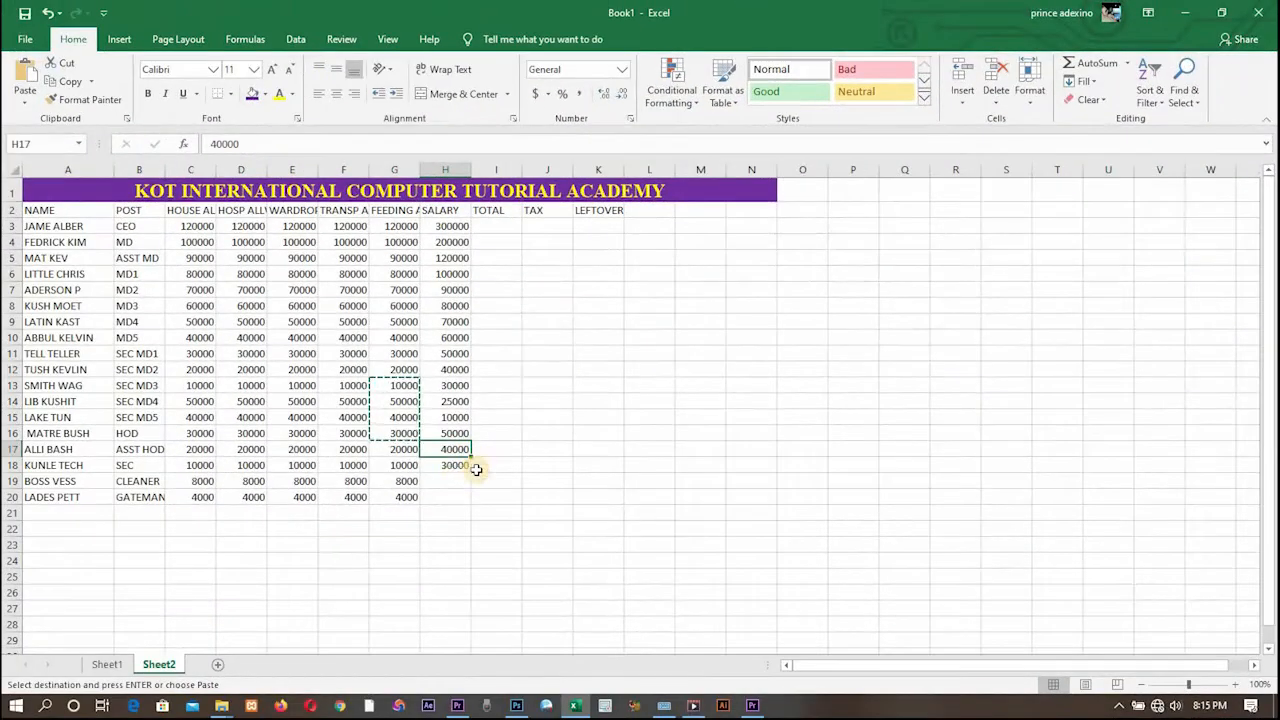
left_click(456, 468)
left_click(455, 481)
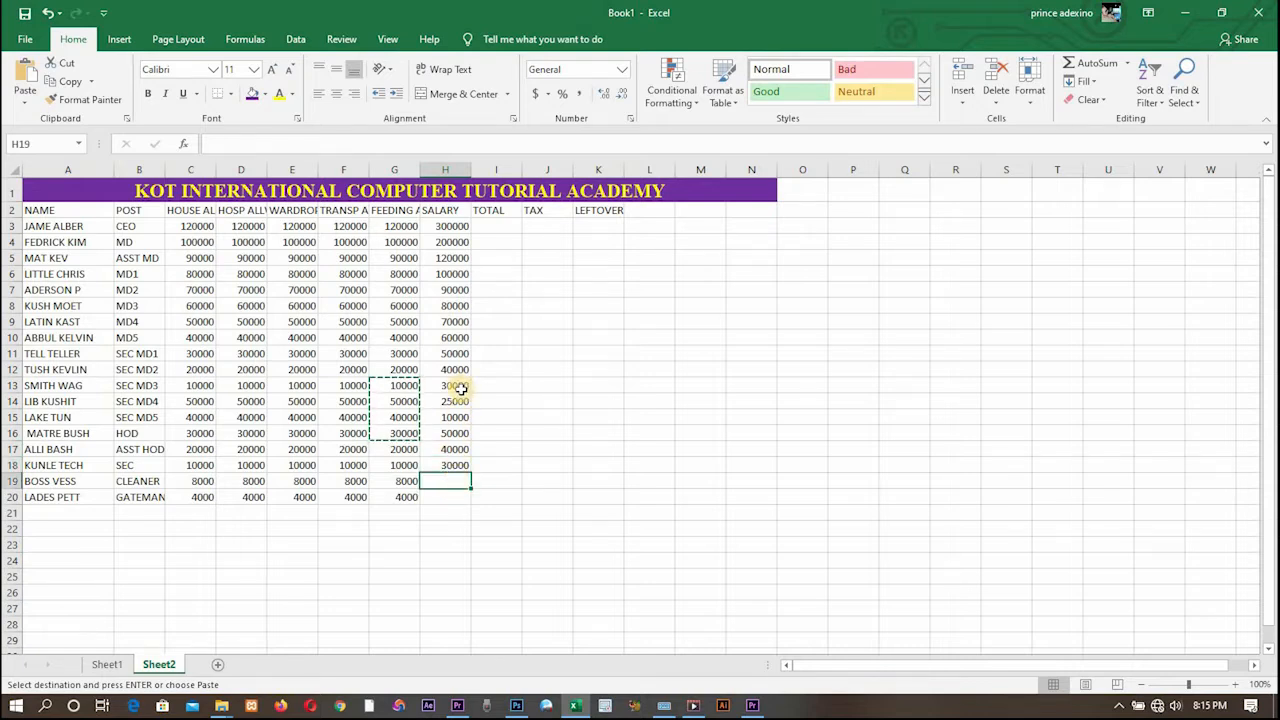
type("40000")
left_click(444, 492)
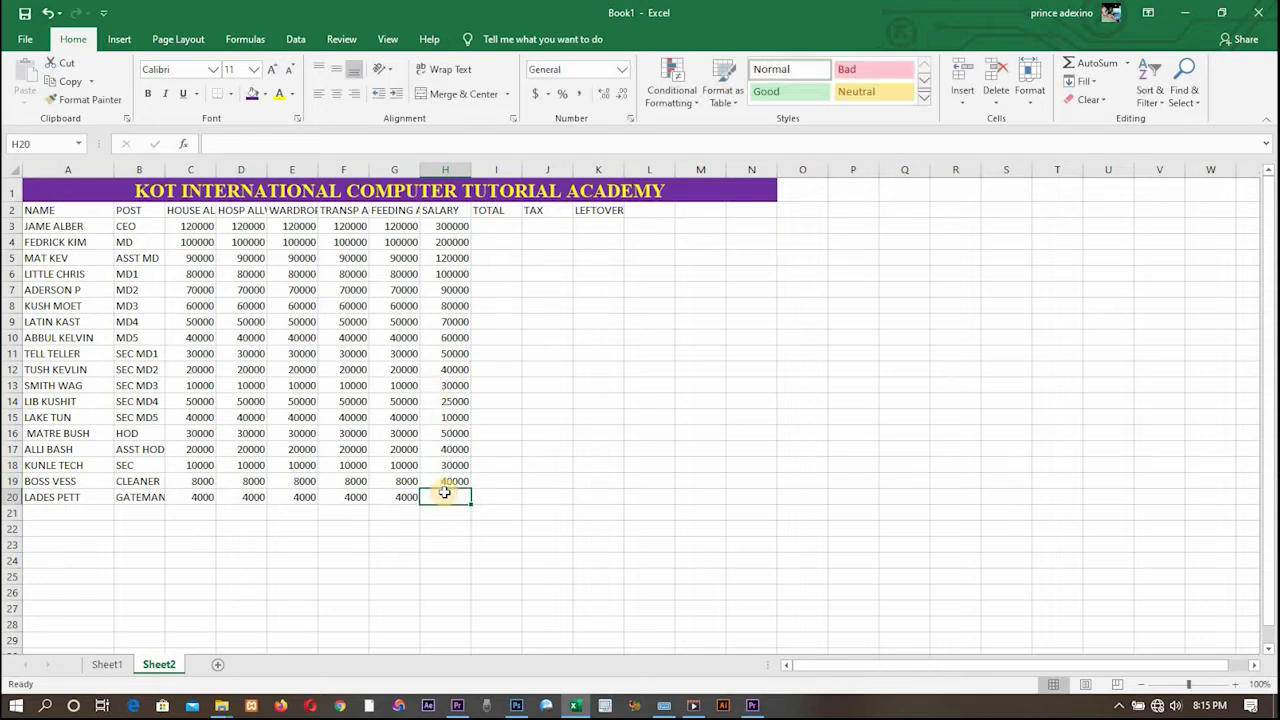
type("2000")
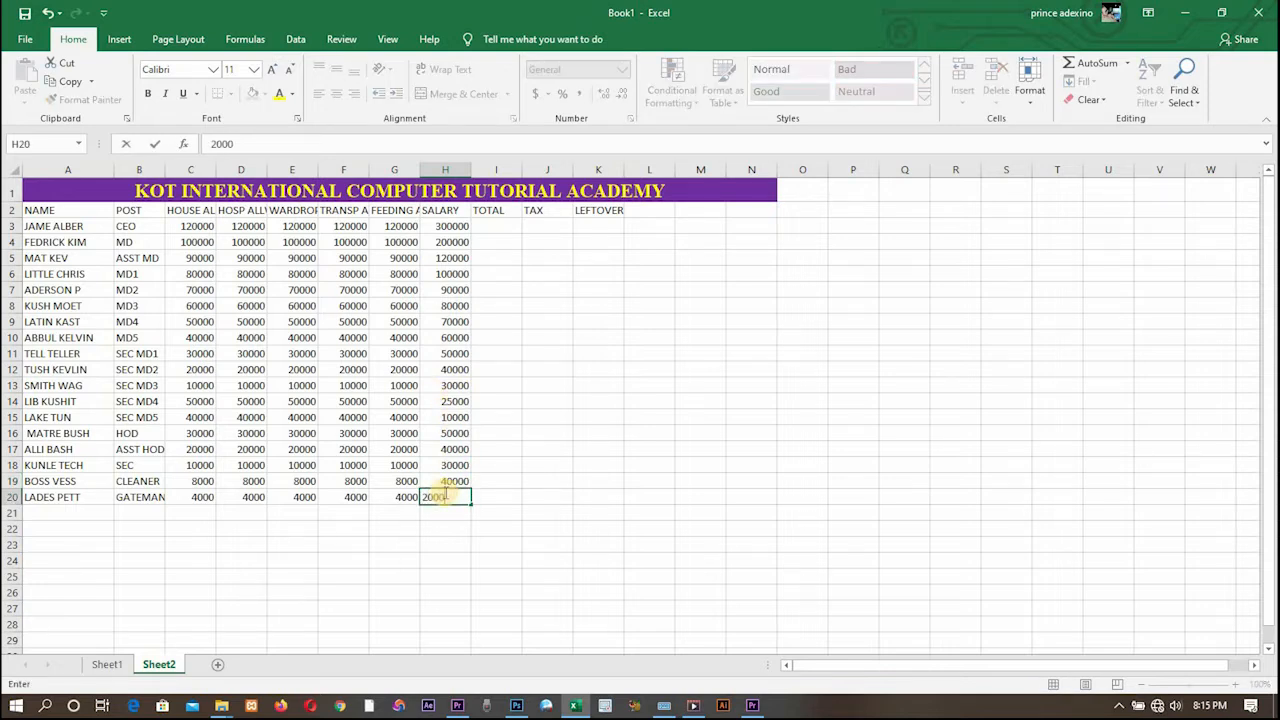
type("0")
left_click(526, 404)
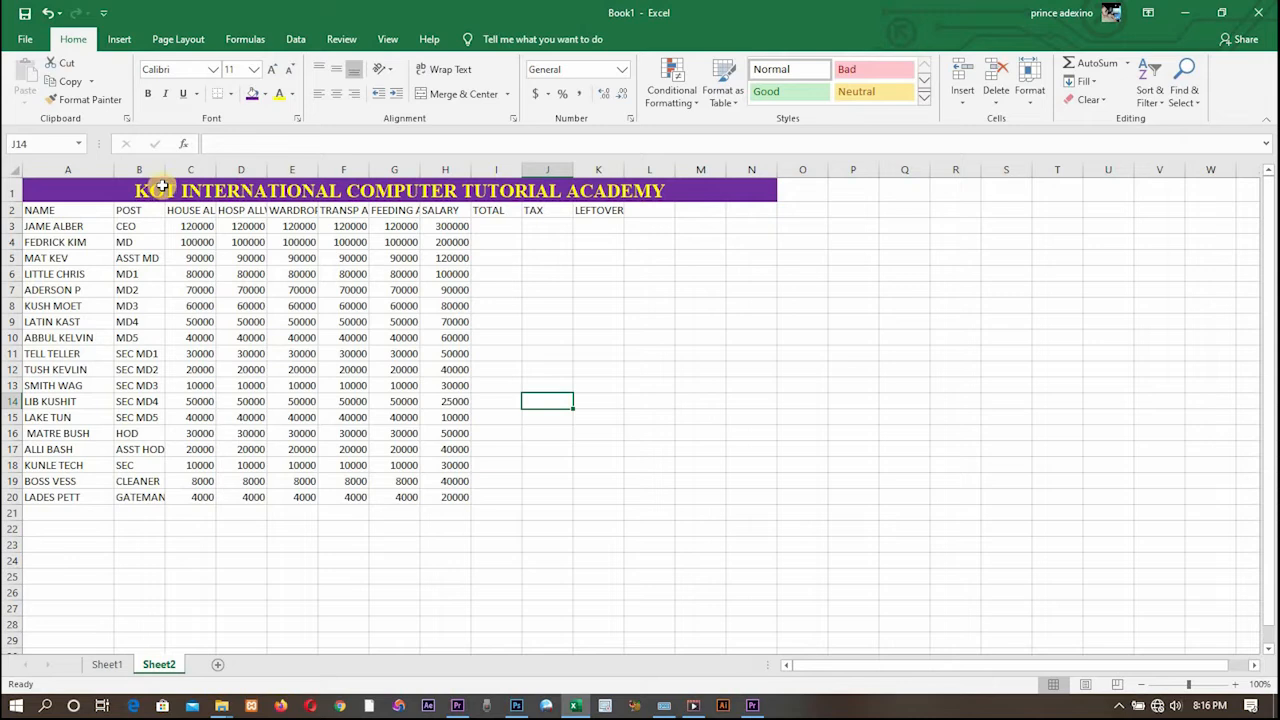
Step: Widen columns B through H to fit their headings and make the header cells A2:N2 bold Times New Roman
left_click_drag(164, 163, 725, 171)
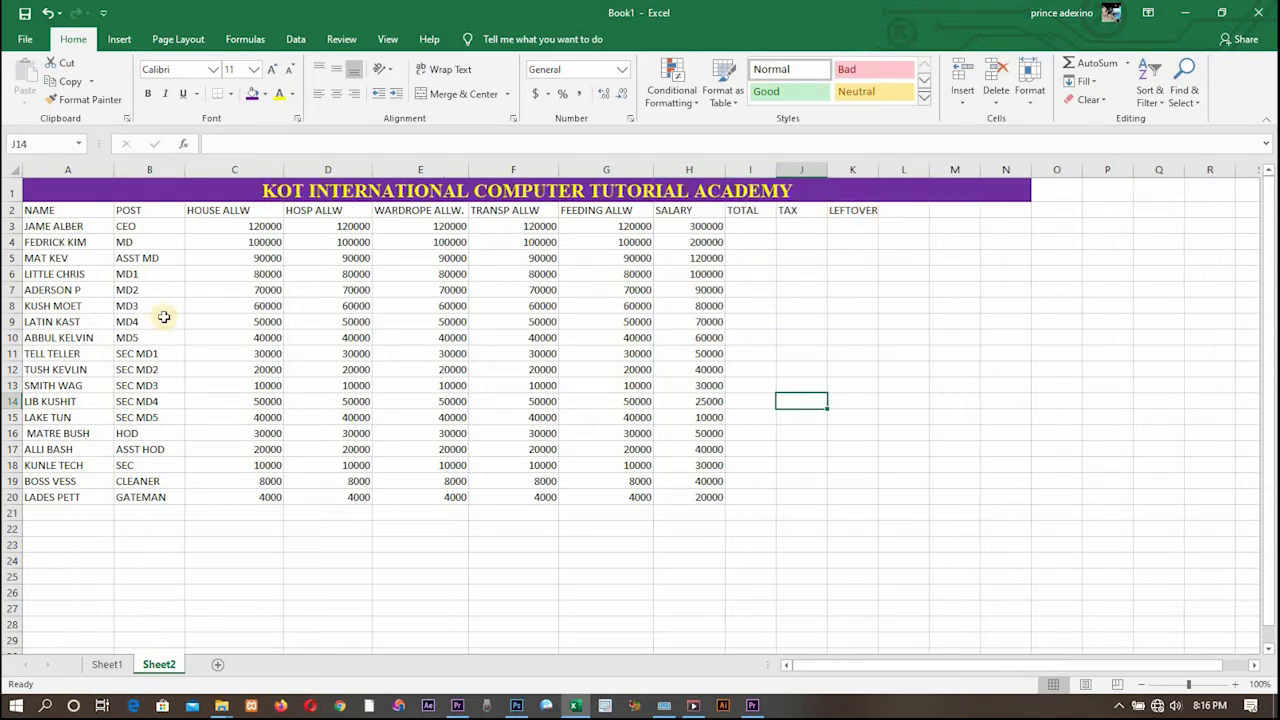
left_click_drag(31, 210, 1010, 212)
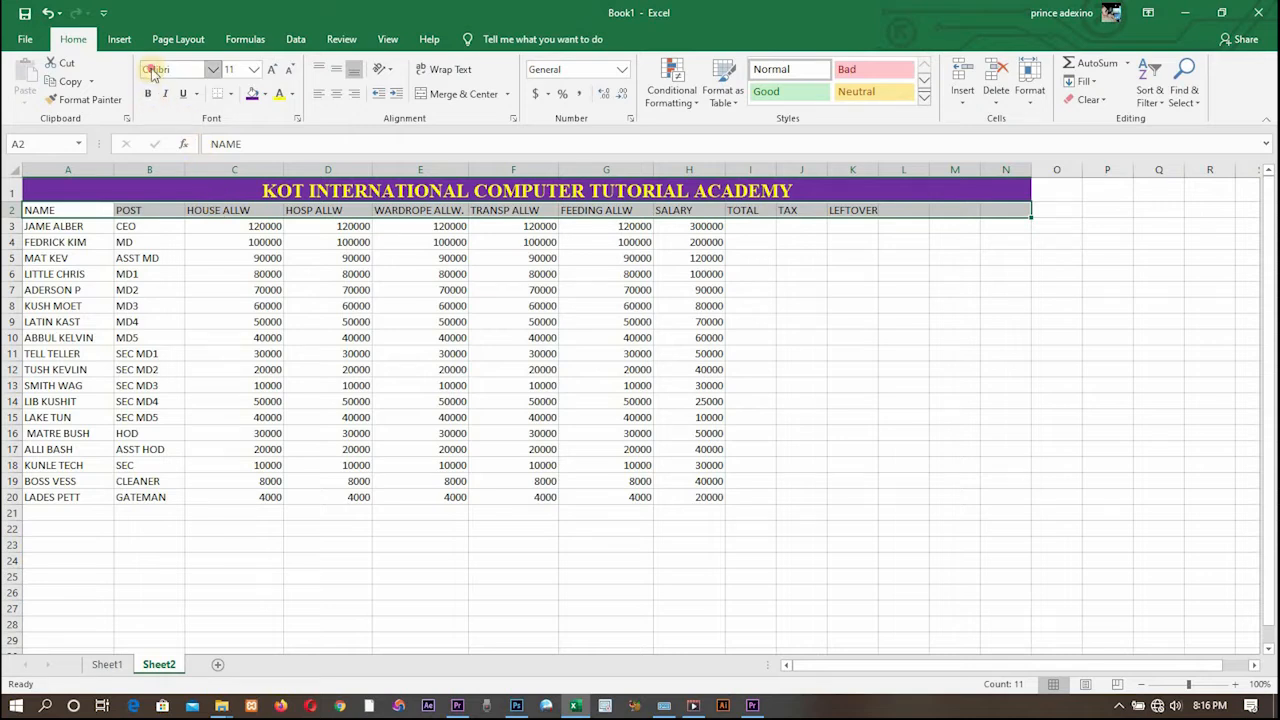
key("Return")
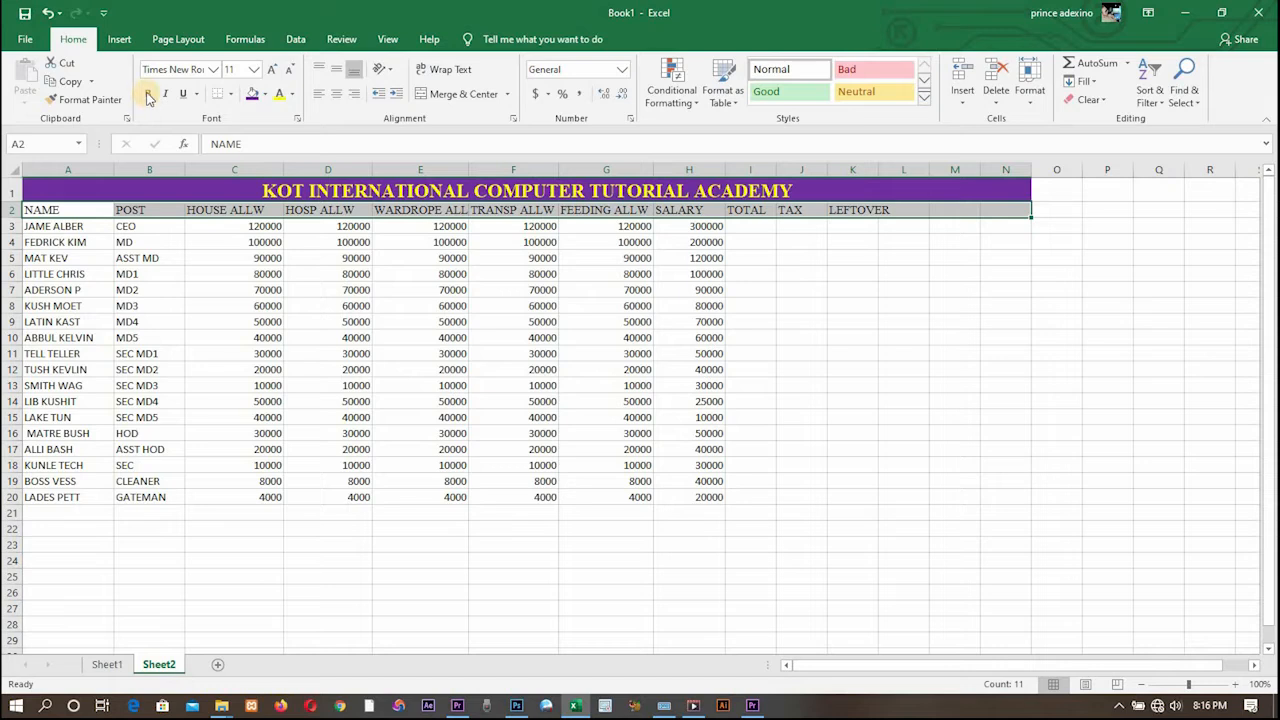
left_click(148, 94)
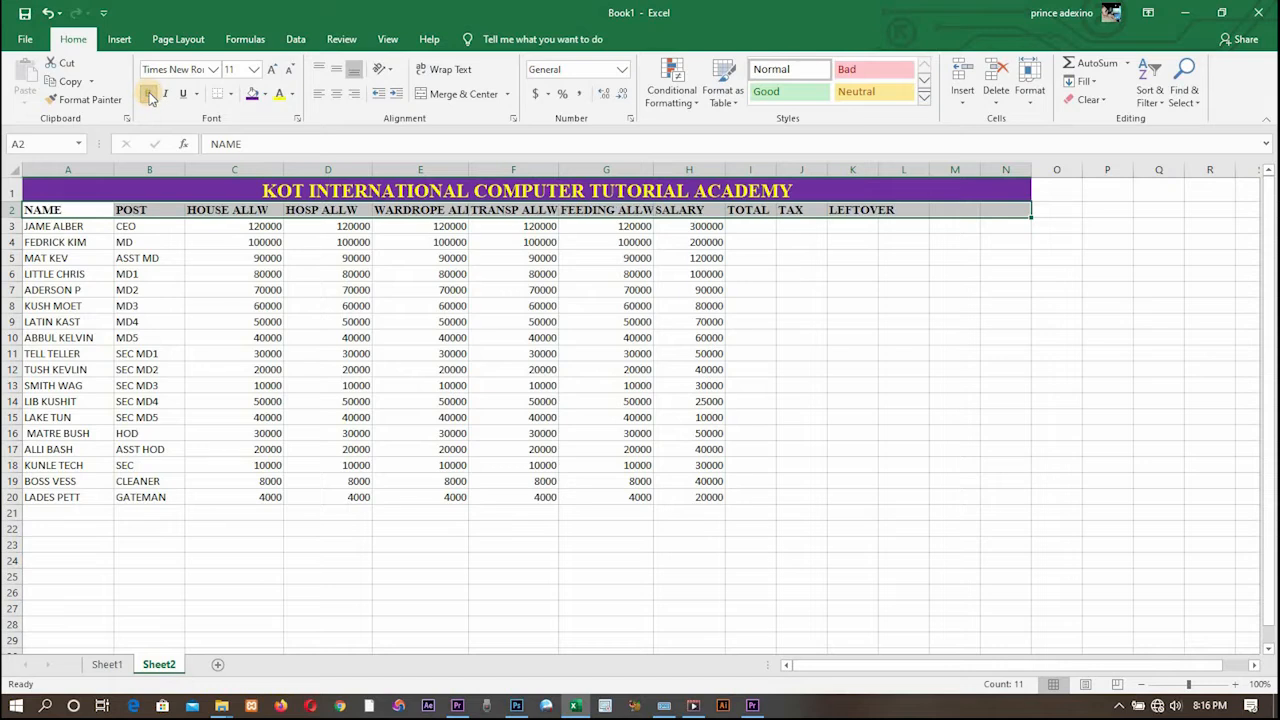
Step: Fill the header cells A2:N2 with black and set their font color to orange
left_click(265, 95)
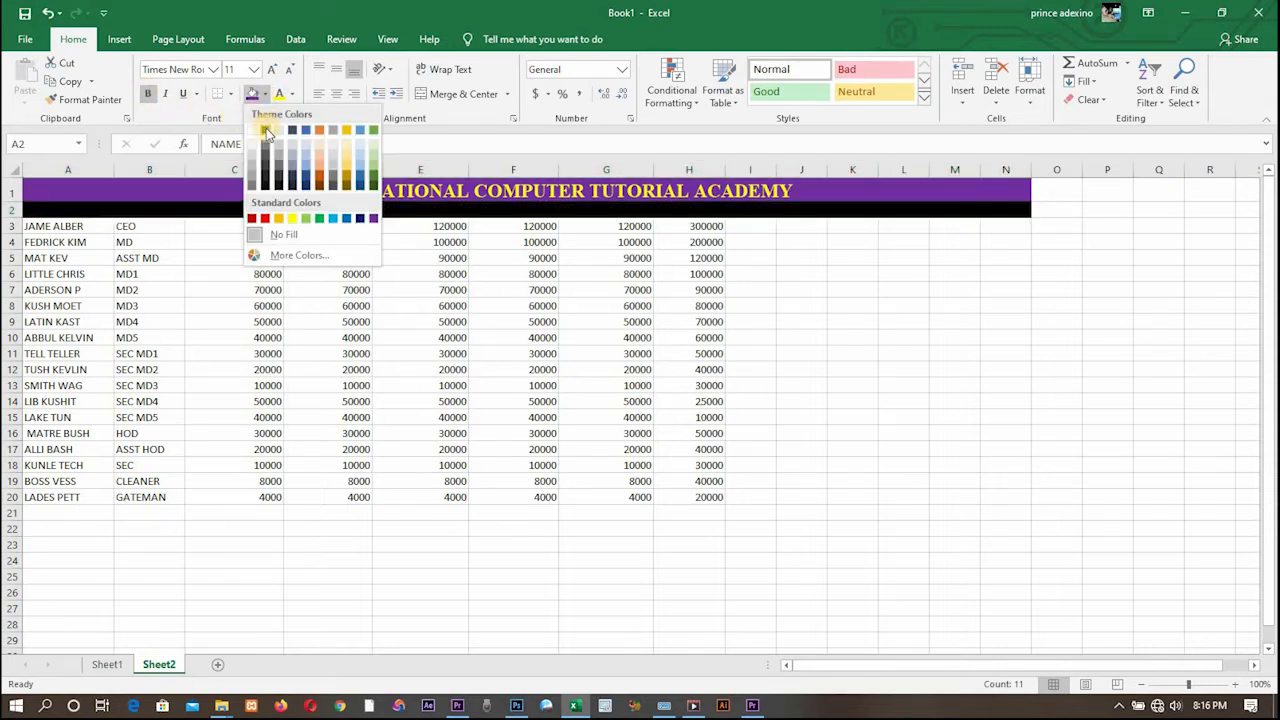
left_click(265, 131)
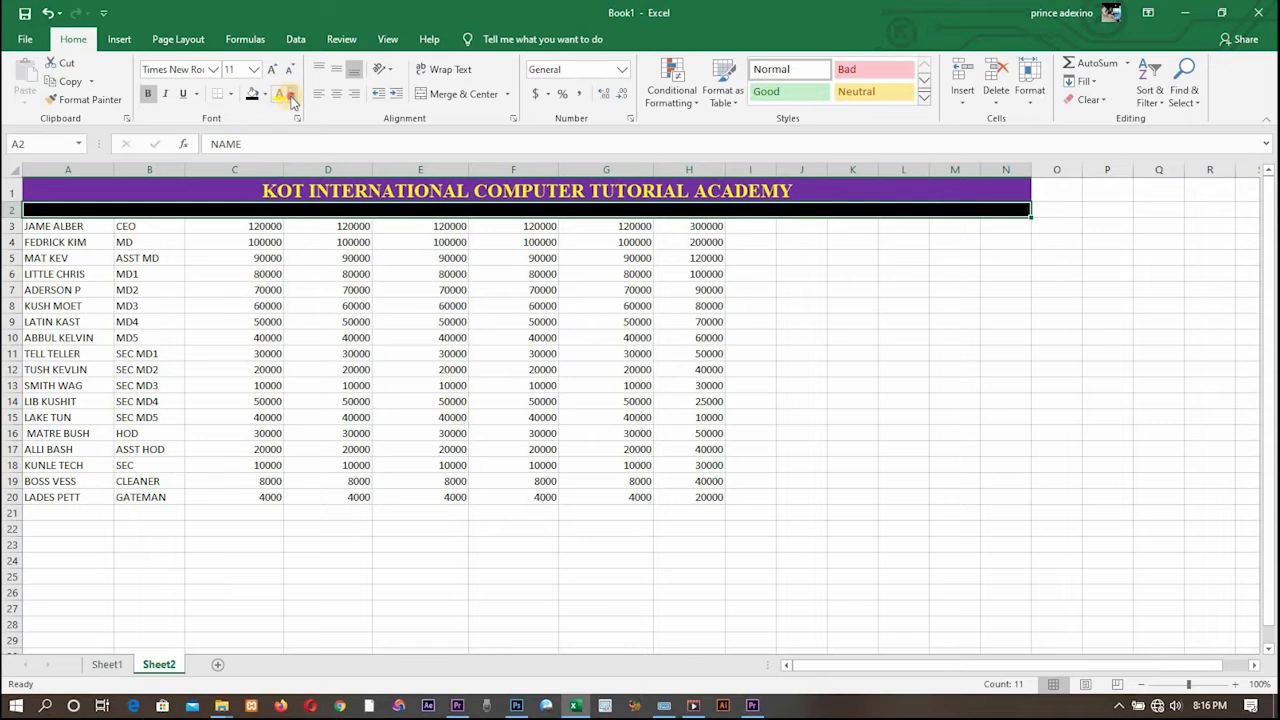
left_click(291, 97)
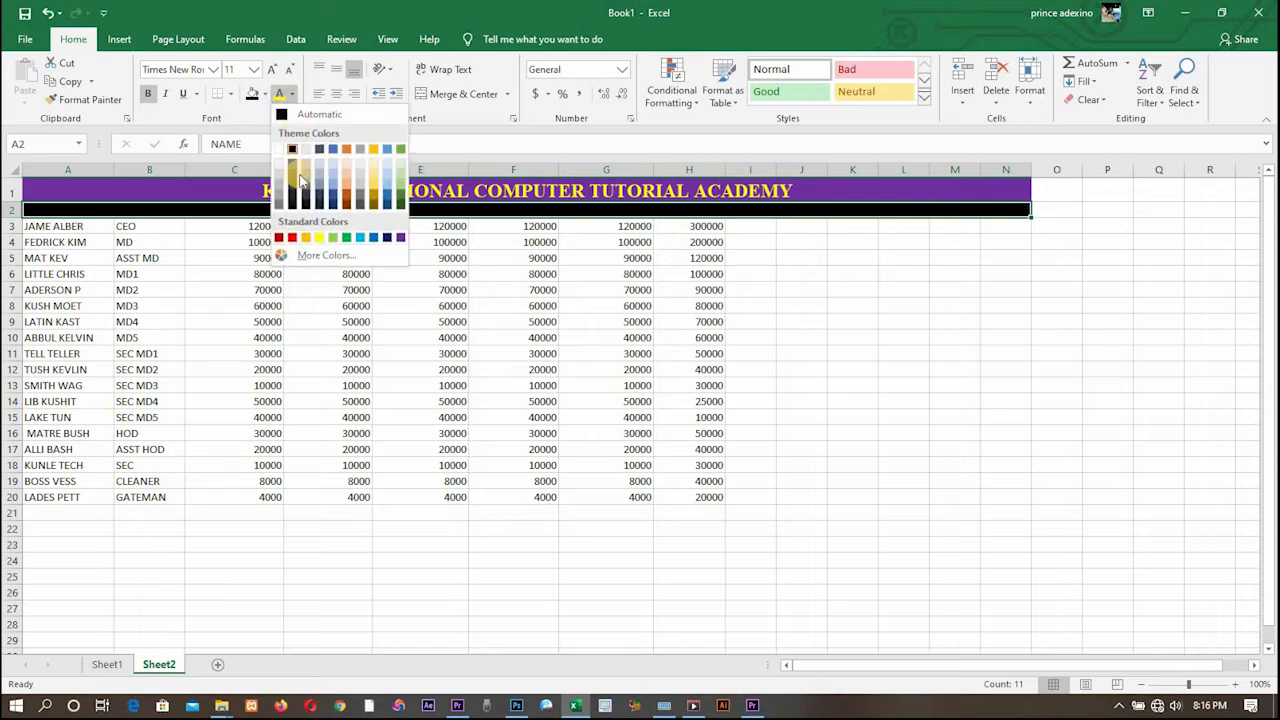
left_click(305, 238)
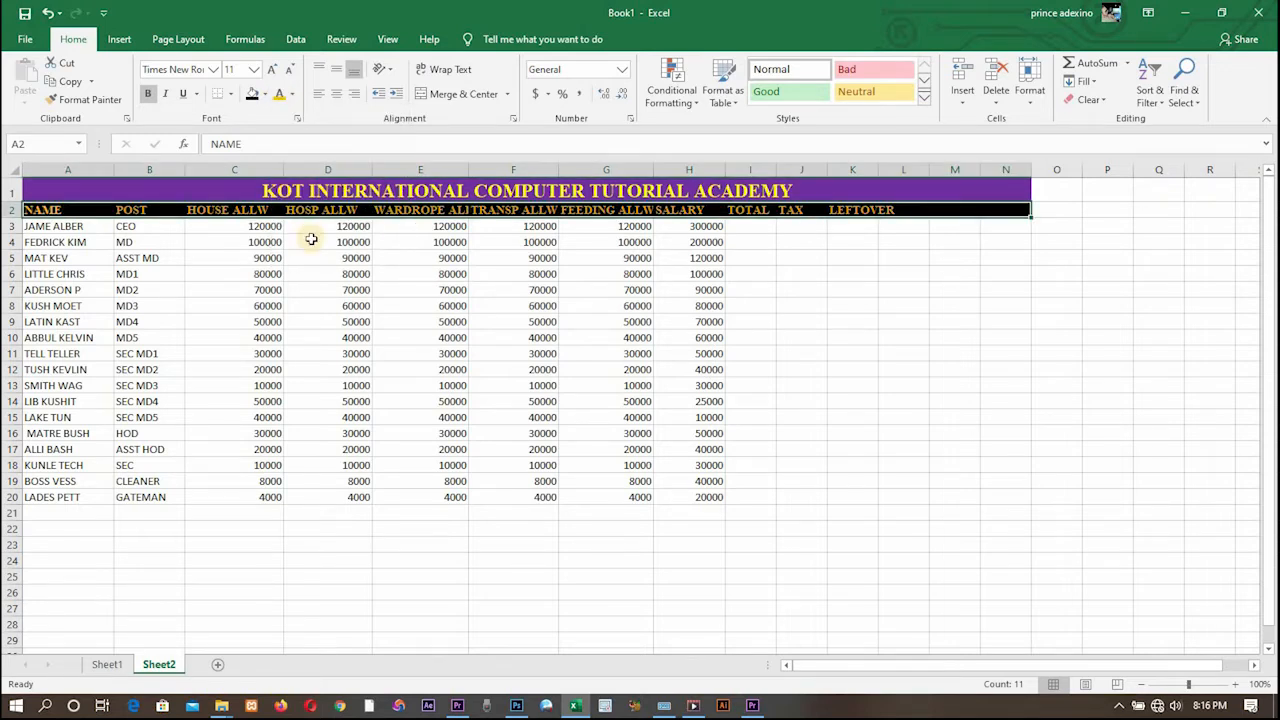
left_click(786, 288)
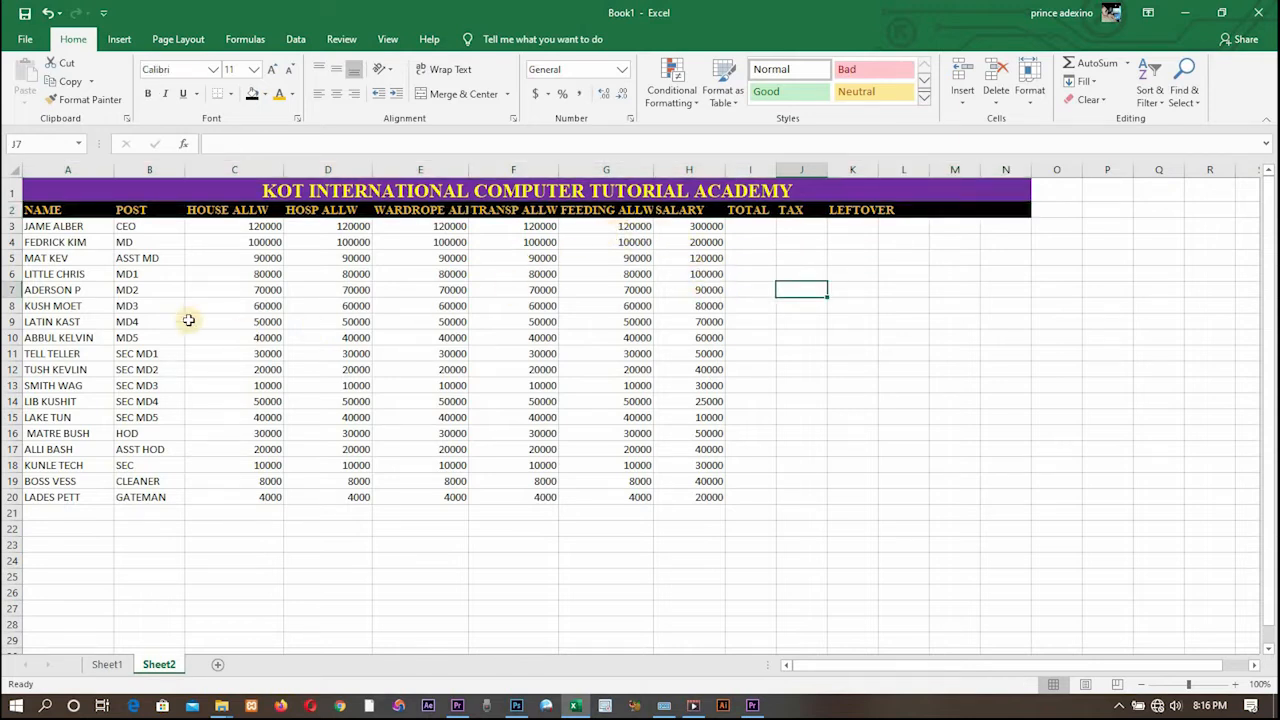
Step: Choose the Currency number category in the cell formatting for the allowance and salary range C3:H21
left_click(447, 385)
left_click_drag(690, 513, 255, 228)
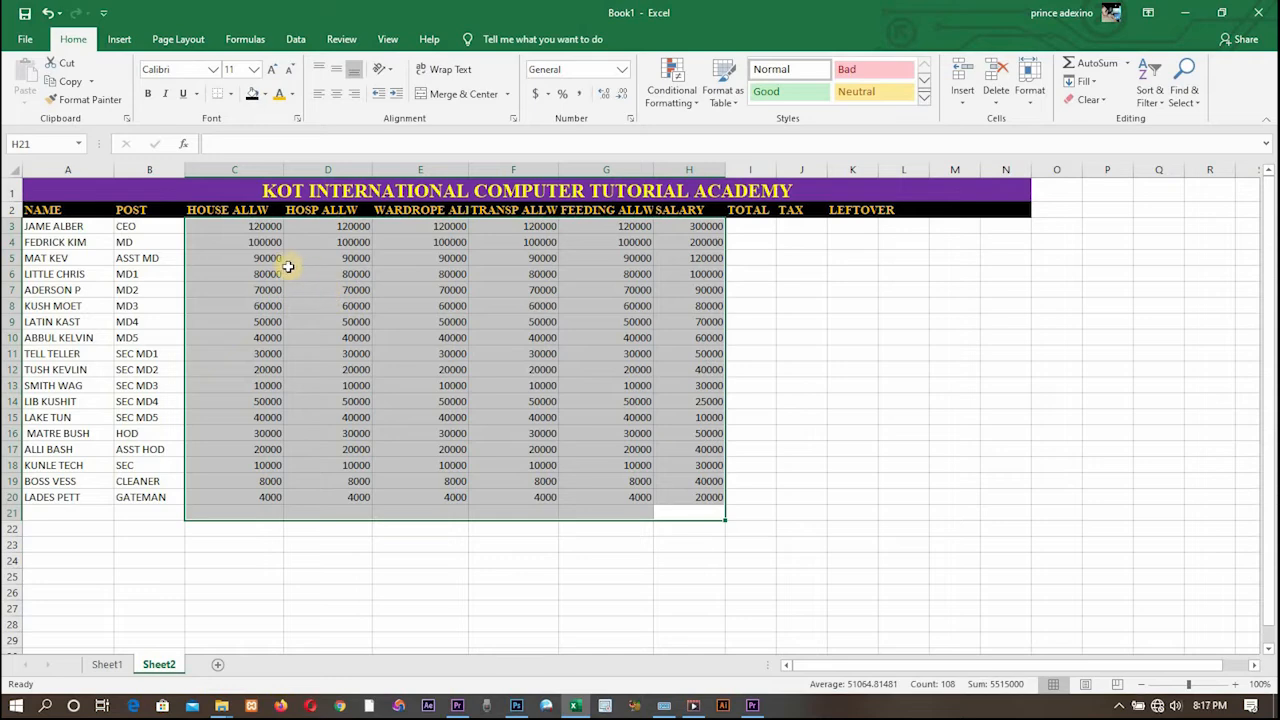
right_click(278, 257)
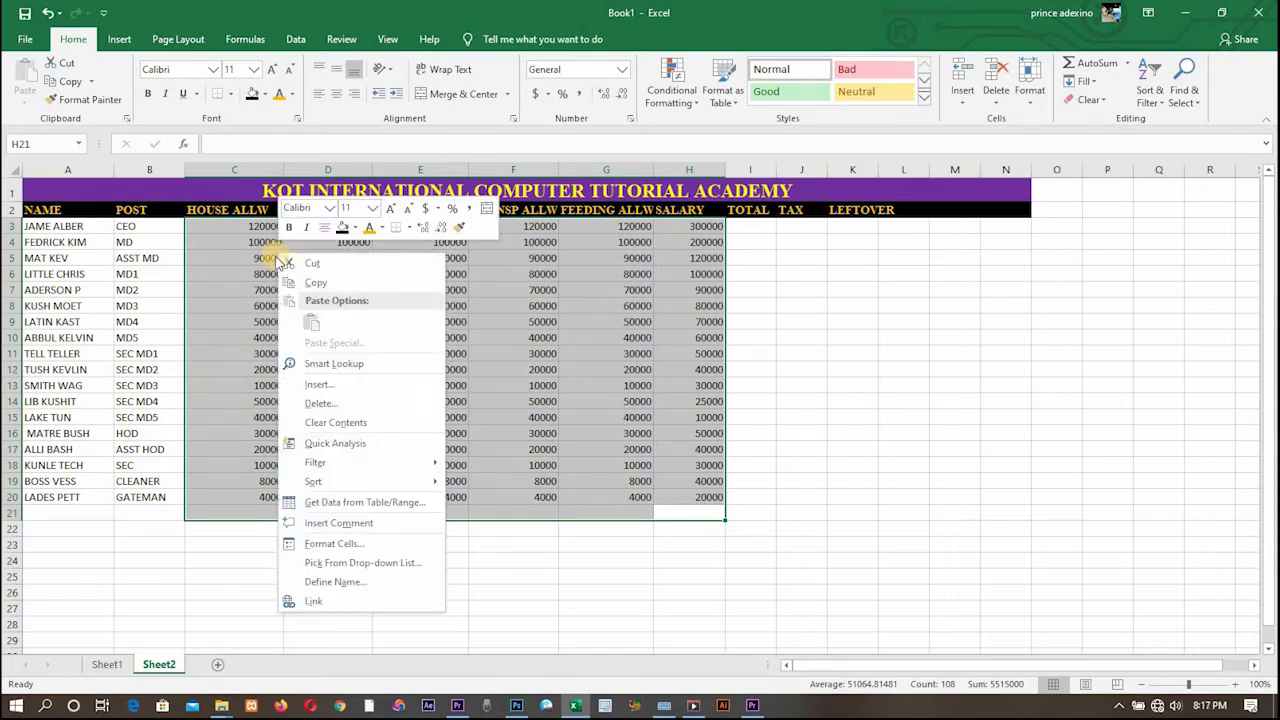
left_click(330, 542)
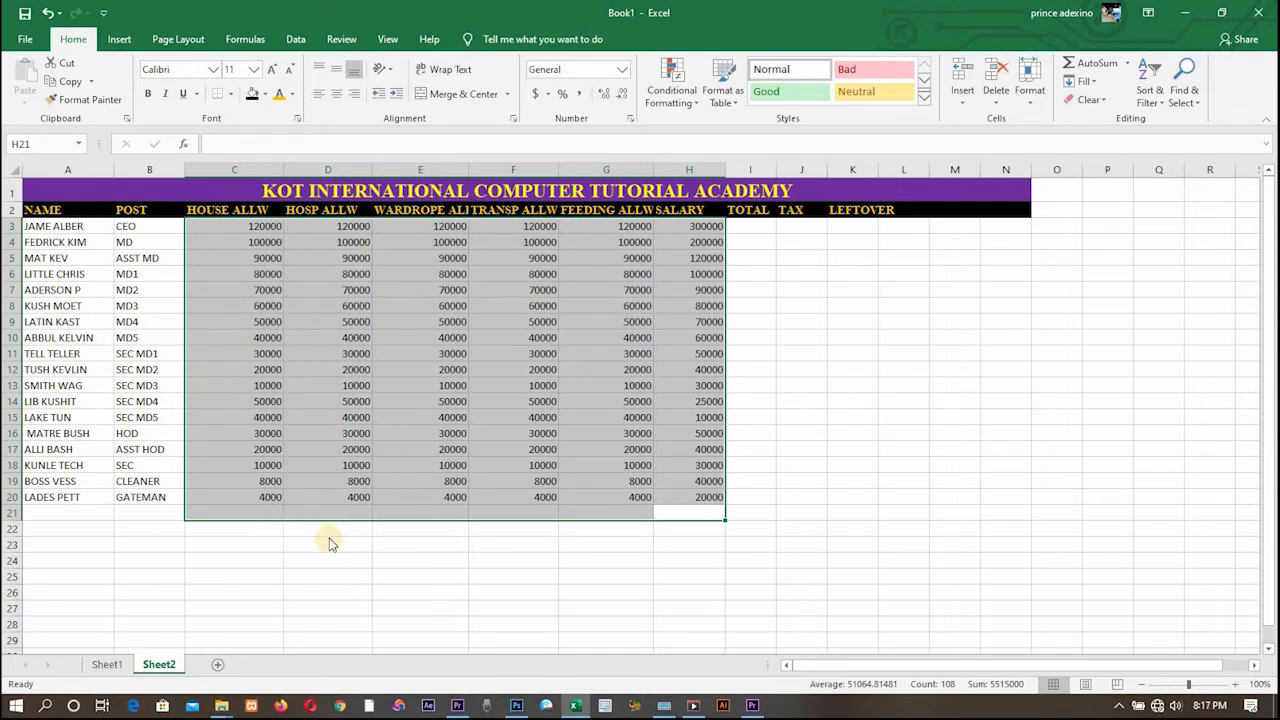
left_click_drag(265, 314, 777, 181)
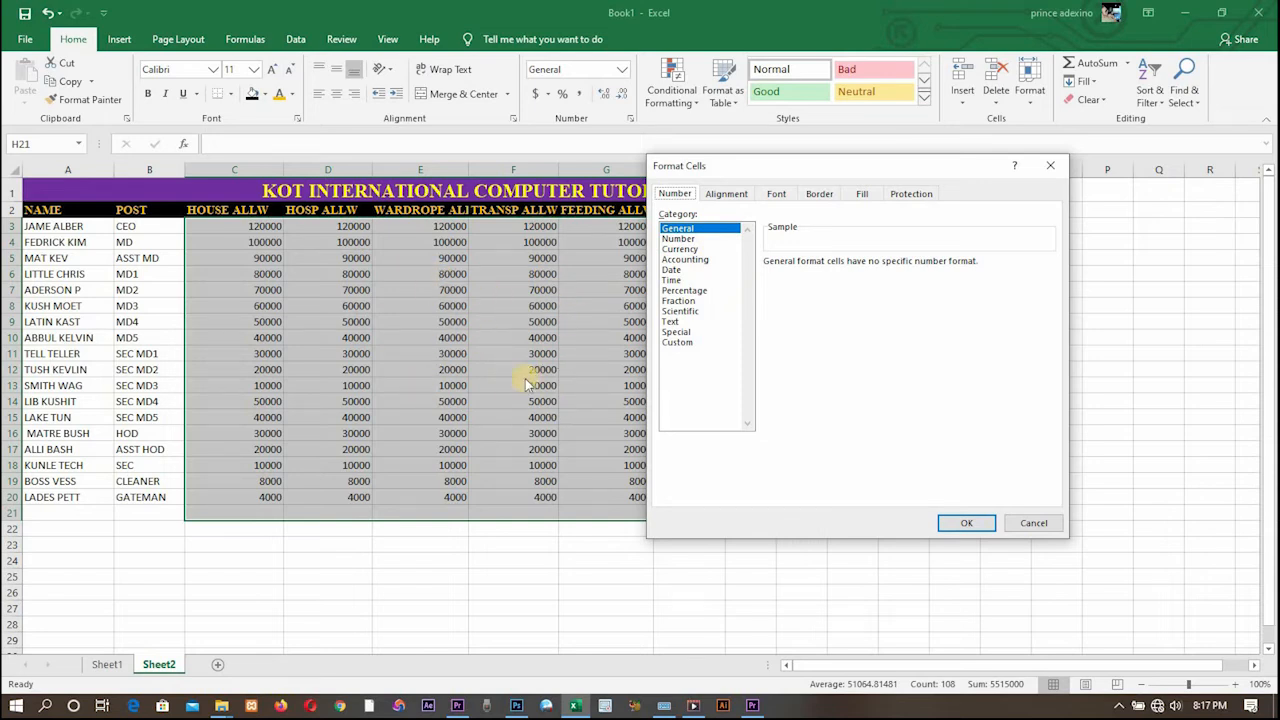
left_click(680, 249)
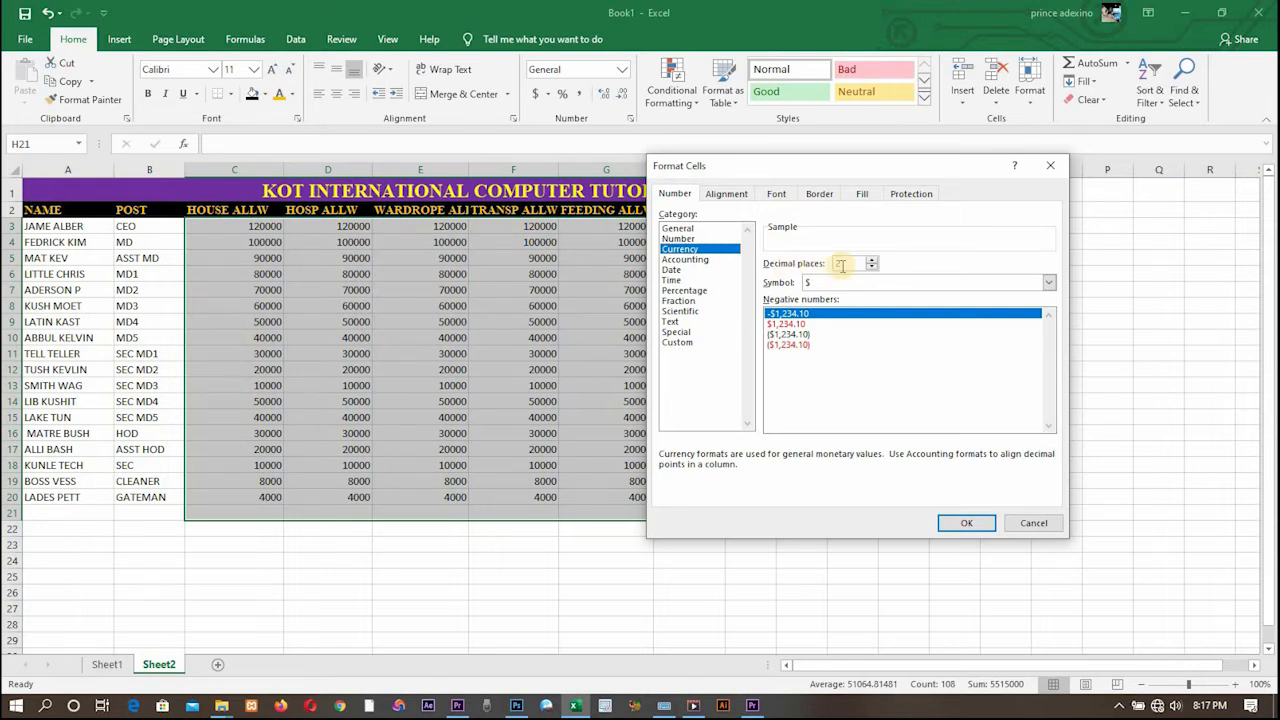
Step: Set the currency symbol to $ Spanish (Puerto Rico) and apply the format to the selected amounts
left_click(1048, 287)
scroll(1010, 375, "down", 3)
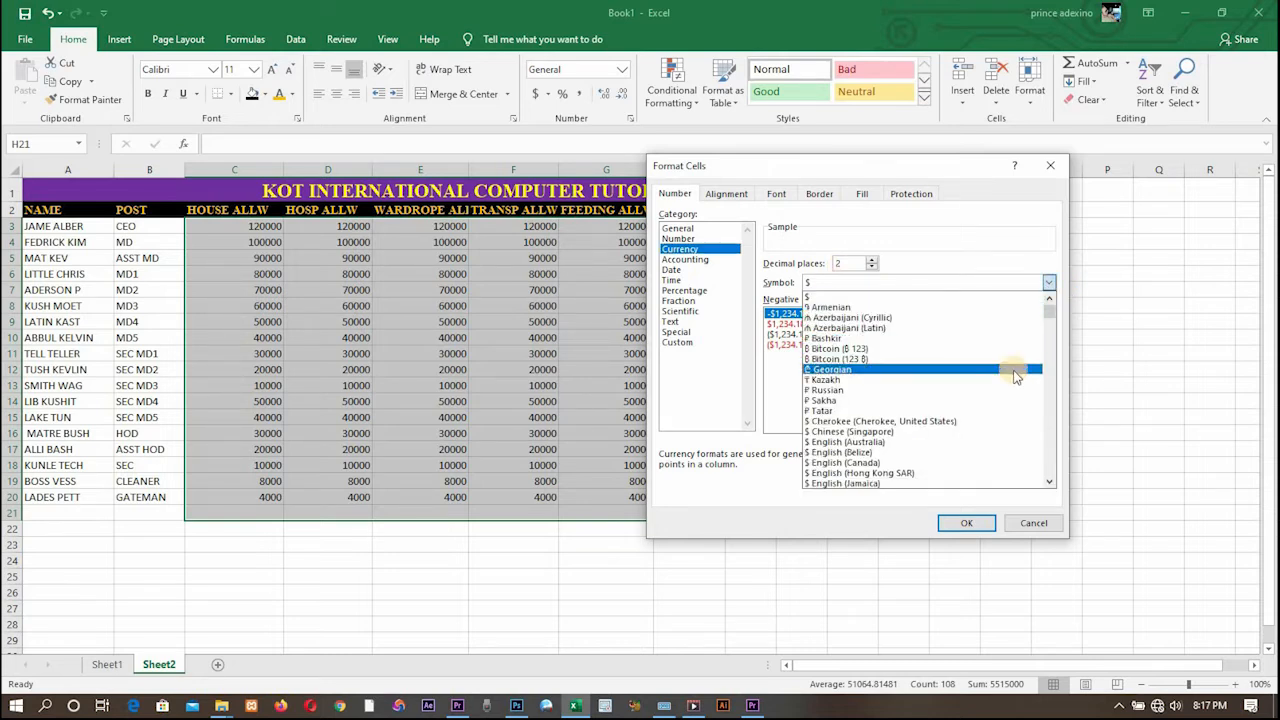
scroll(1013, 378, "down", 6)
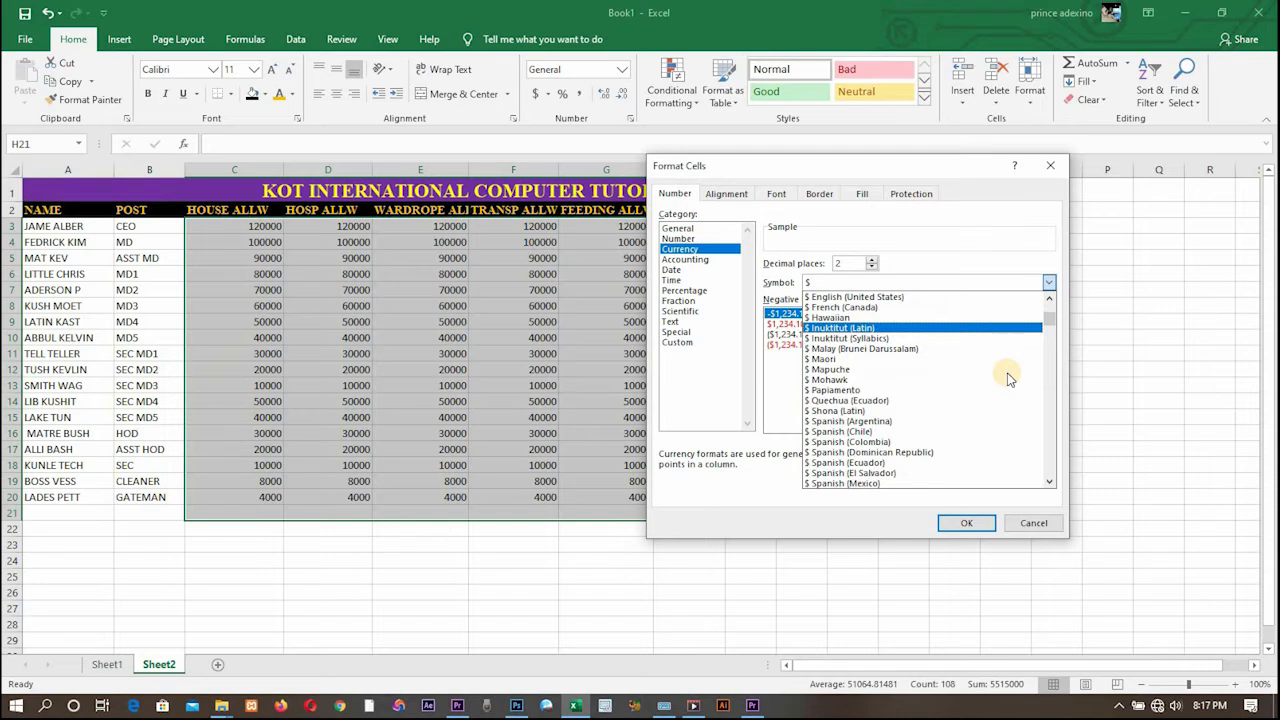
scroll(940, 445, "down", 2)
scroll(940, 447, "down", 4)
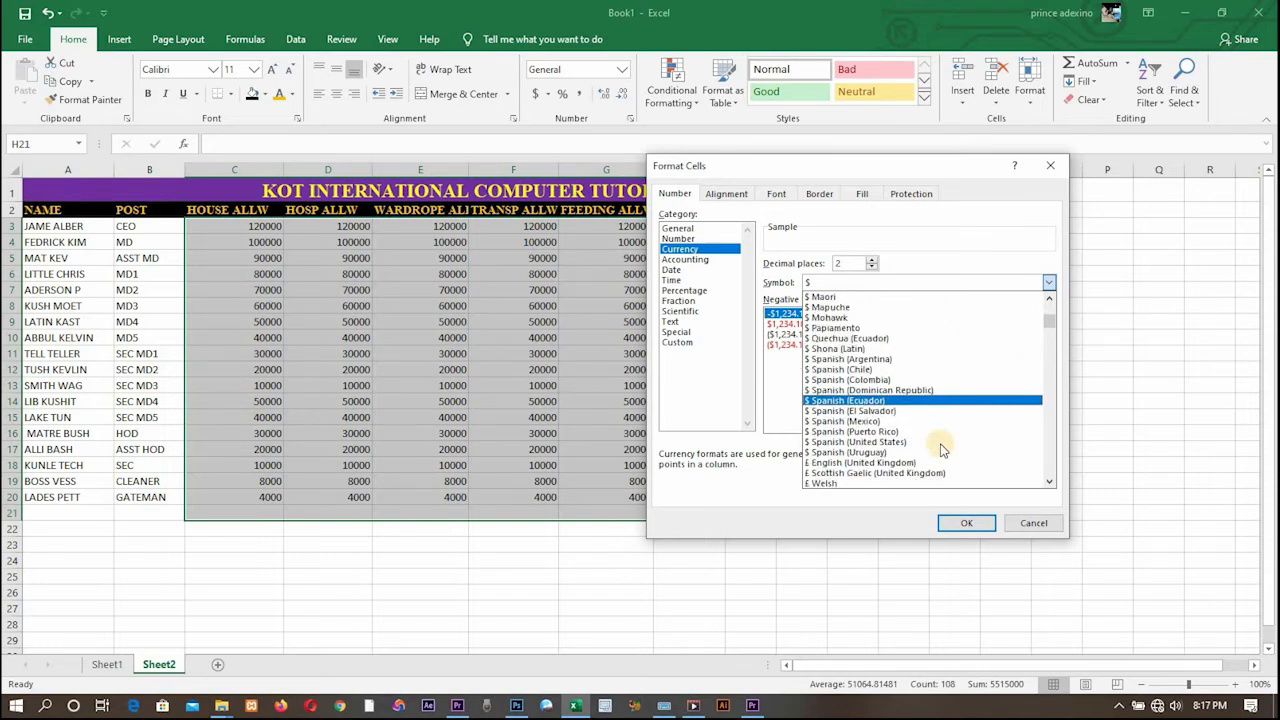
scroll(940, 449, "down", 3)
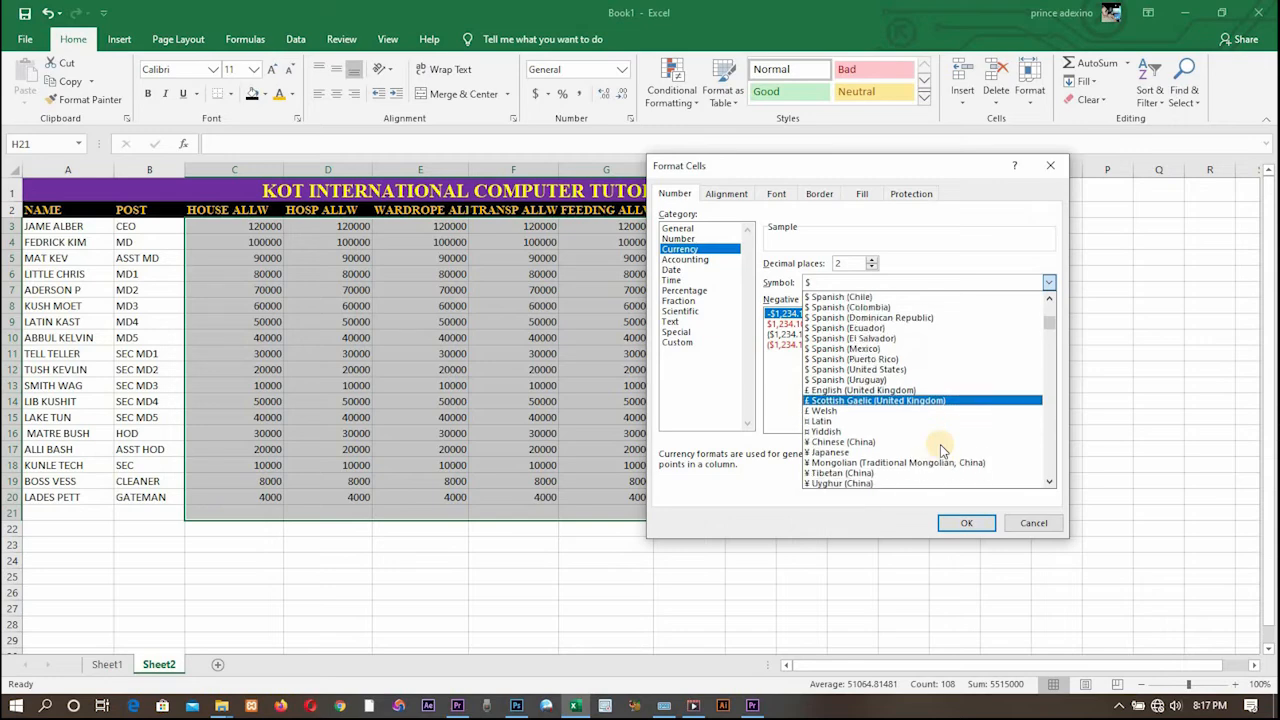
scroll(941, 446, "down", 2)
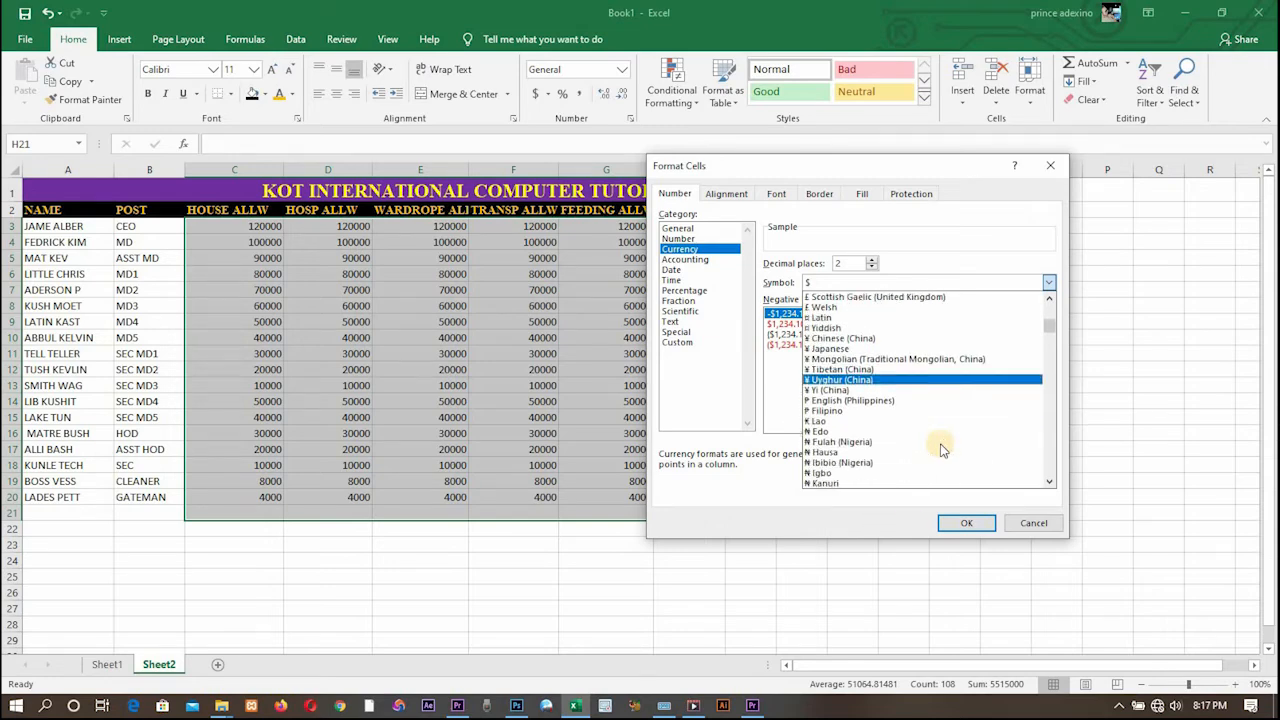
scroll(941, 446, "up", 2)
scroll(940, 446, "up", 1)
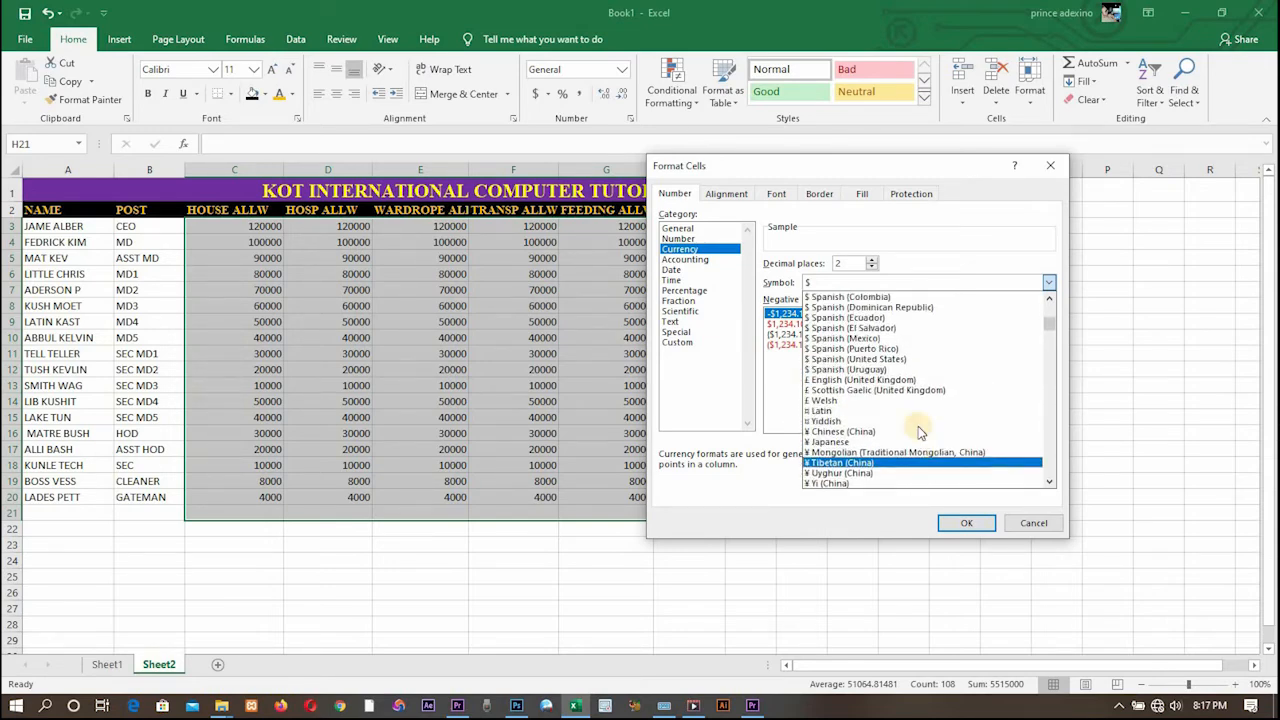
left_click(852, 350)
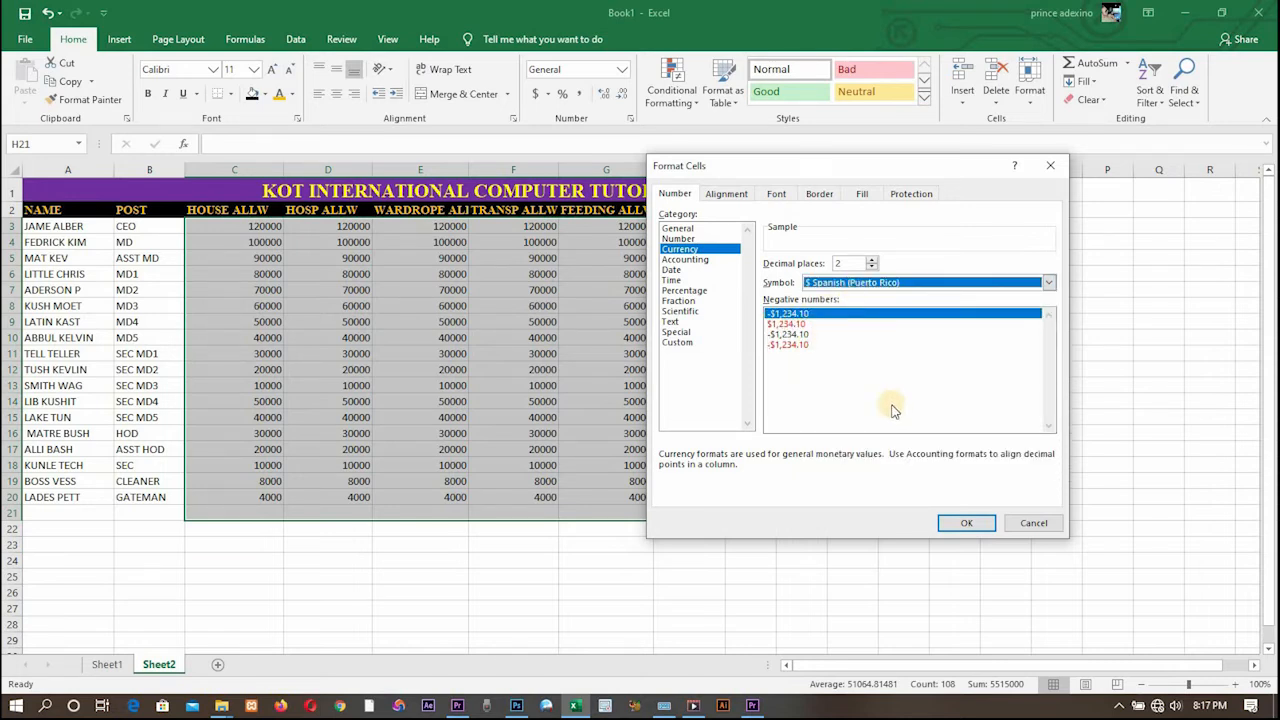
left_click(966, 525)
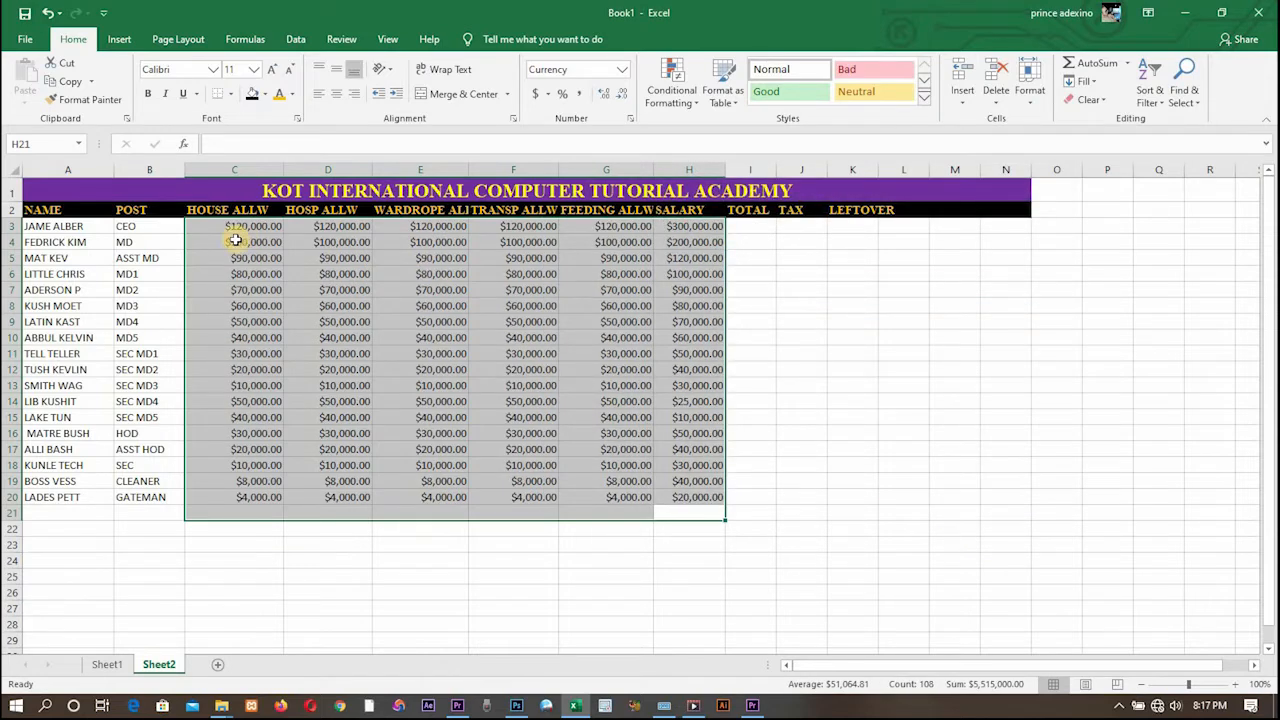
left_click(790, 485)
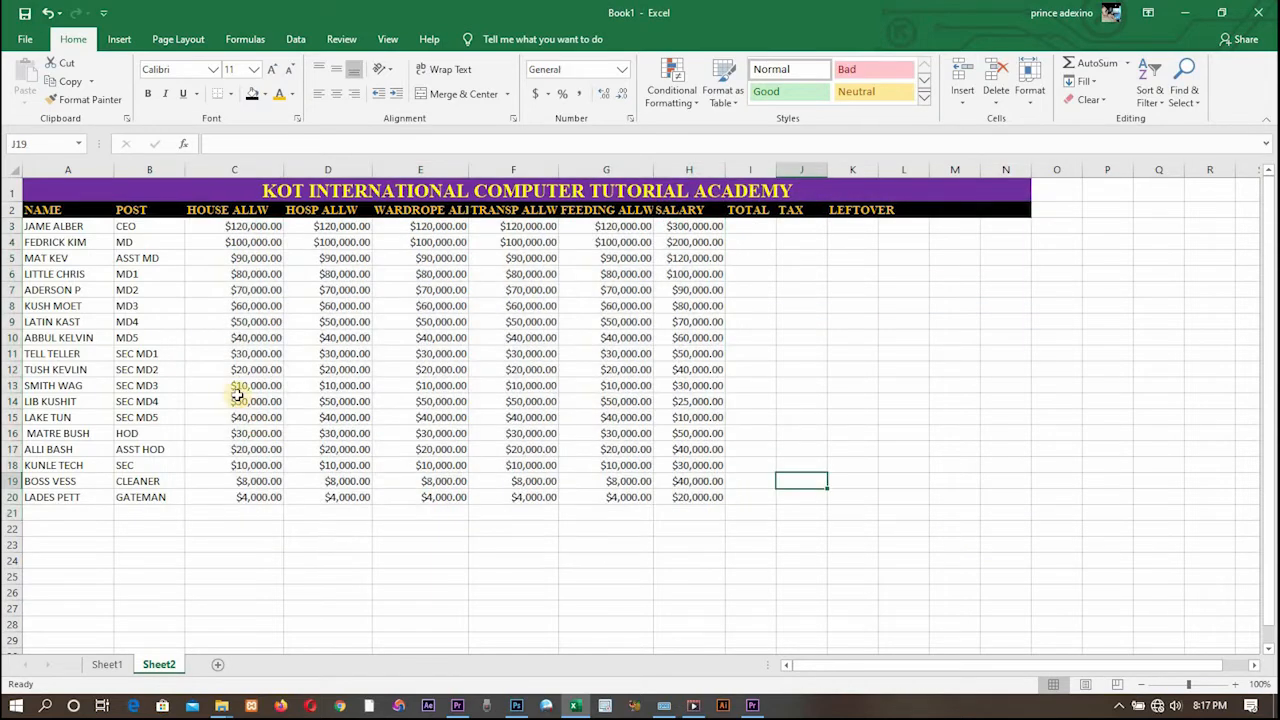
Step: Try rotating the staff names in A3:A20 to a 54-degree text orientation, and undo the rotation
left_click_drag(28, 226, 53, 487)
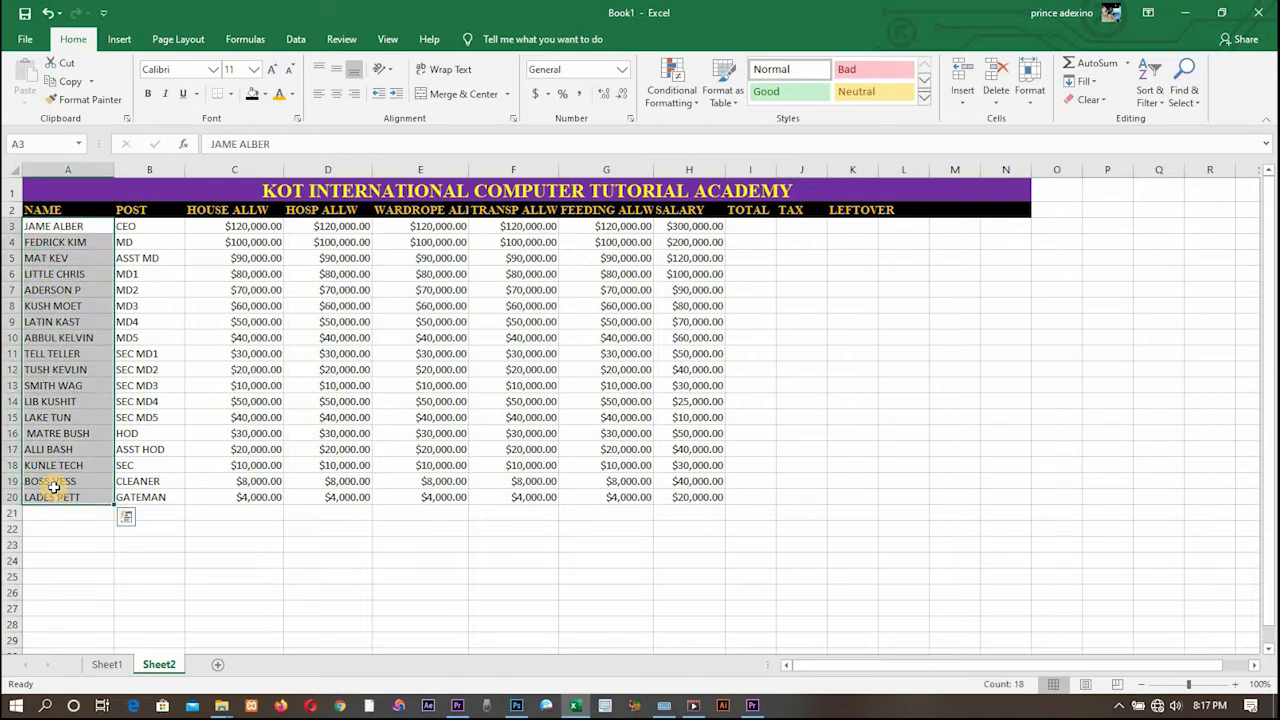
right_click(53, 487)
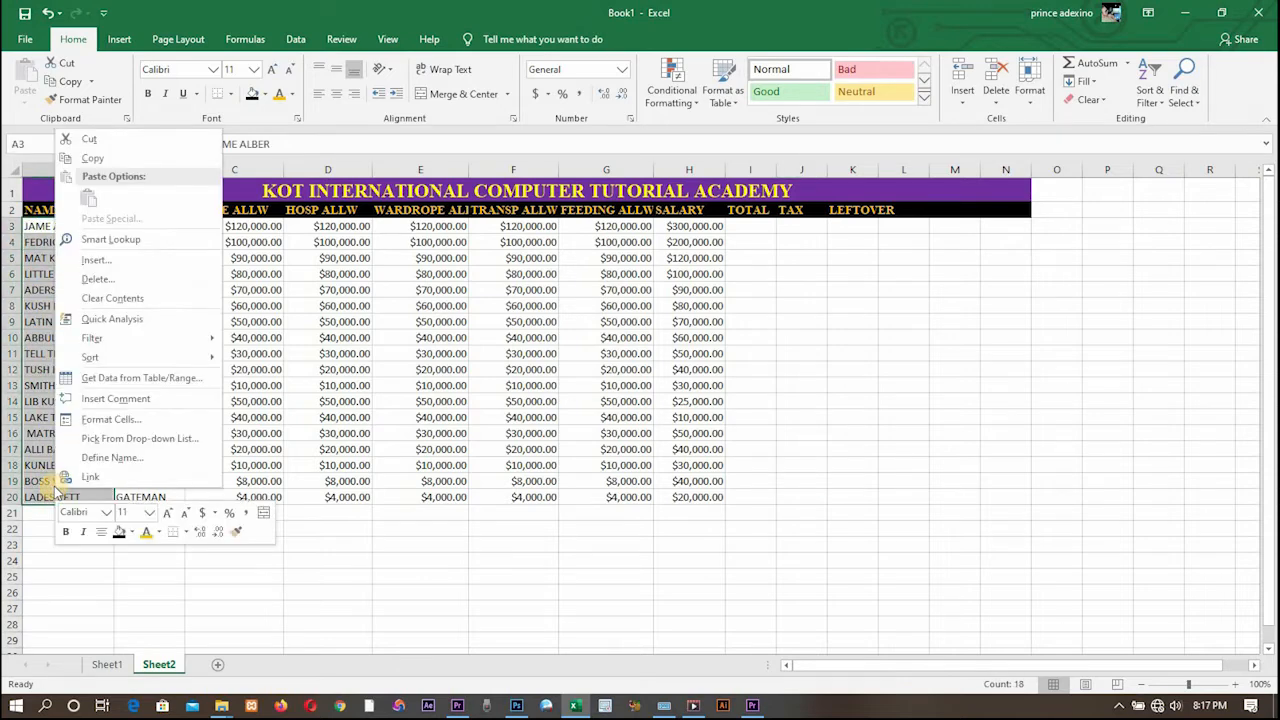
left_click(106, 419)
left_click(100, 259)
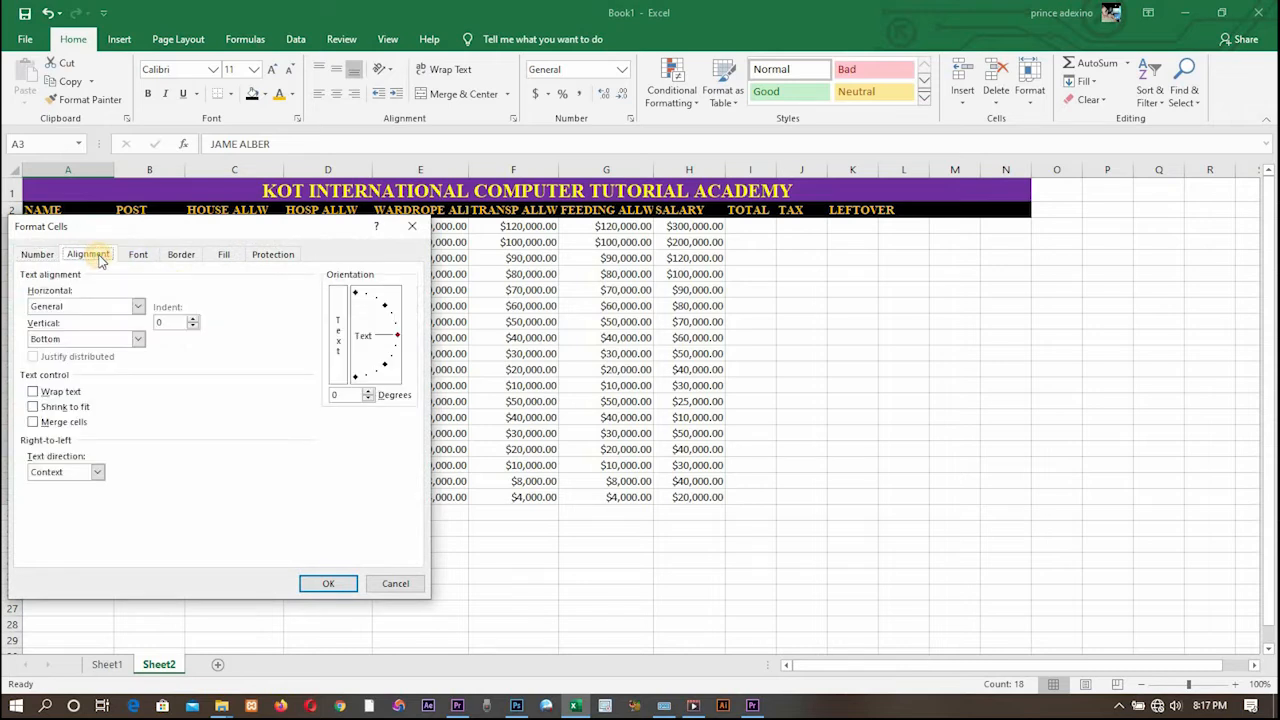
left_click_drag(393, 328, 386, 306)
left_click(310, 583)
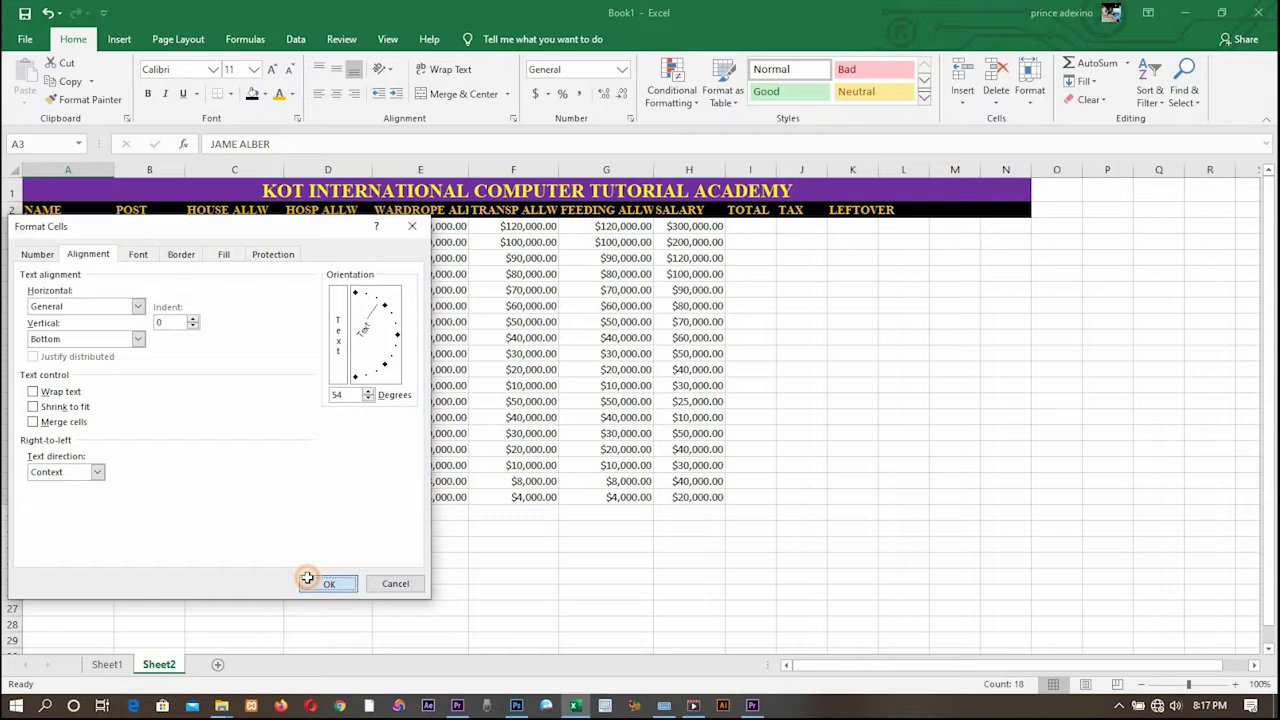
scroll(162, 416, "down", 10)
scroll(160, 425, "up", 10)
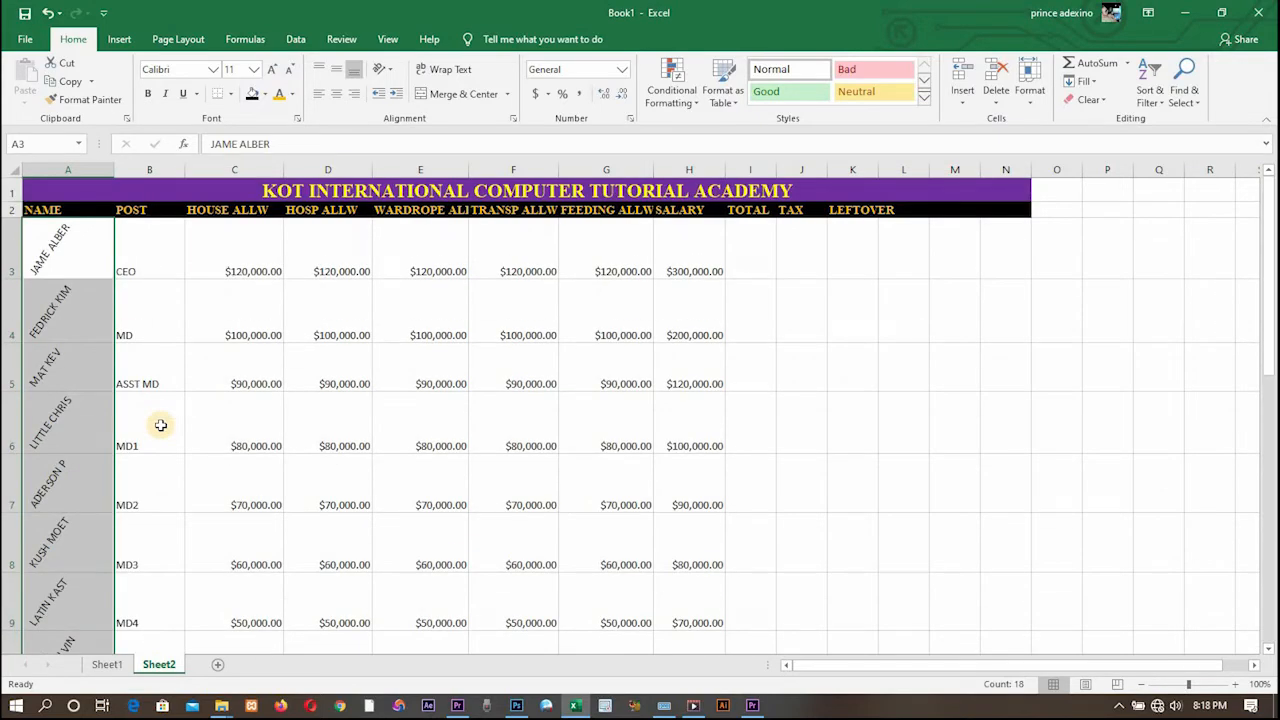
key("ctrl+z")
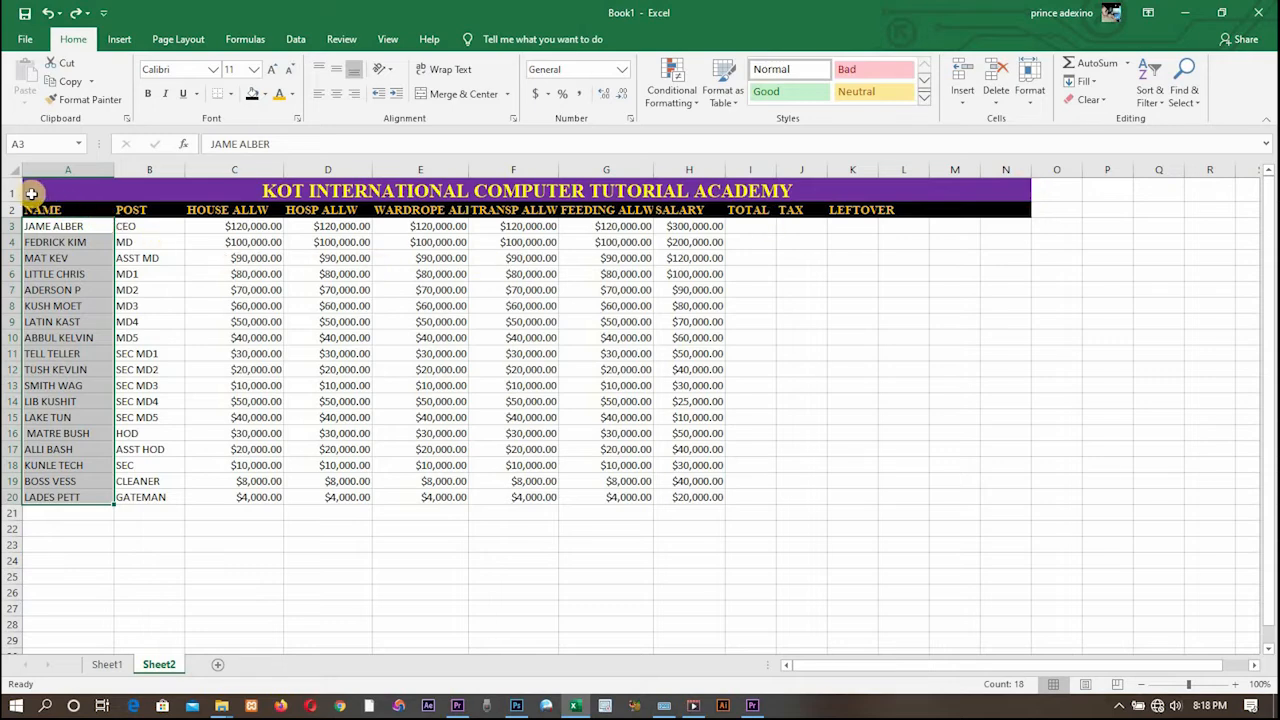
Step: Set outline and inside borders for the whole table A1:N20 in the cell formatting
left_click_drag(30, 183, 801, 498)
right_click(787, 404)
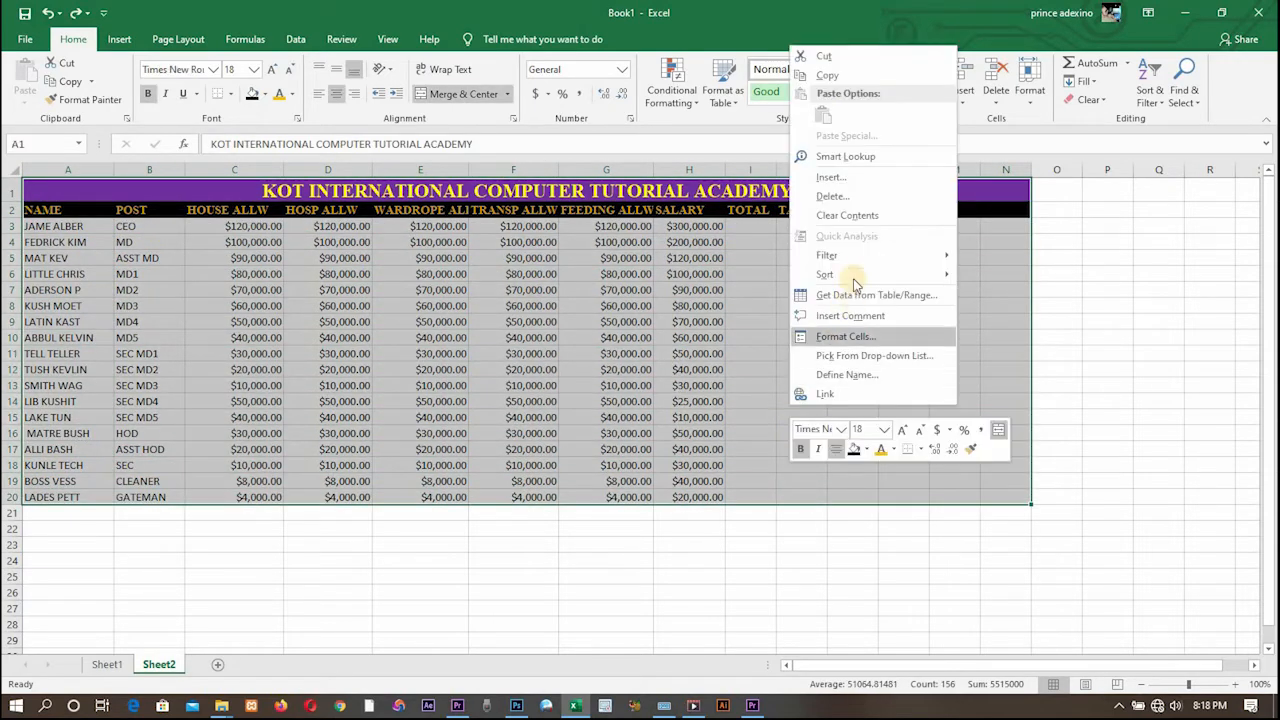
left_click(830, 335)
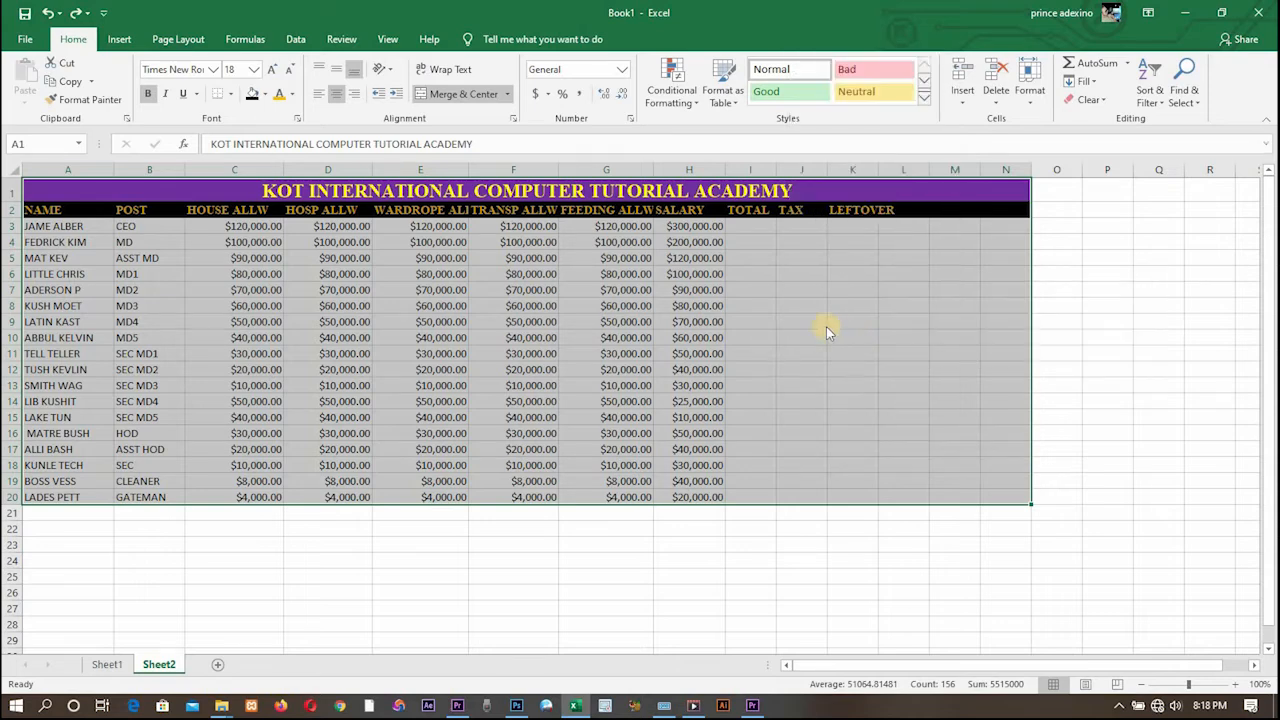
left_click(817, 173)
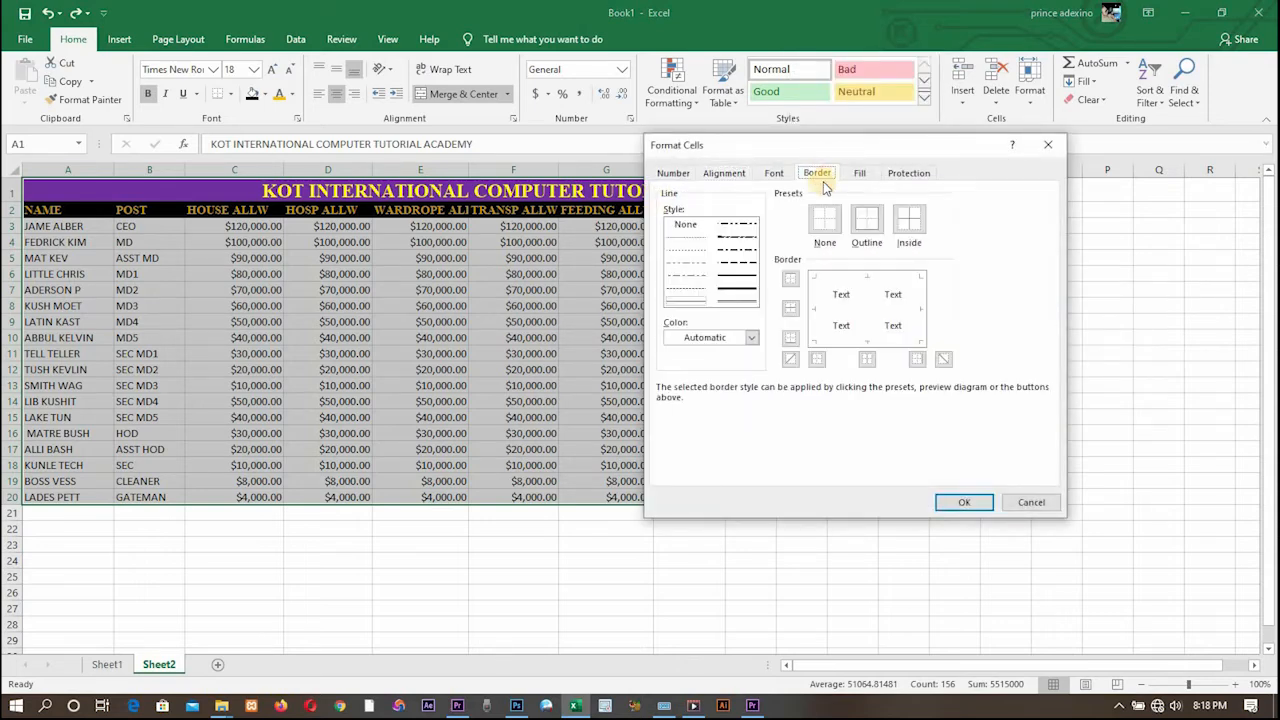
left_click(868, 228)
left_click(909, 226)
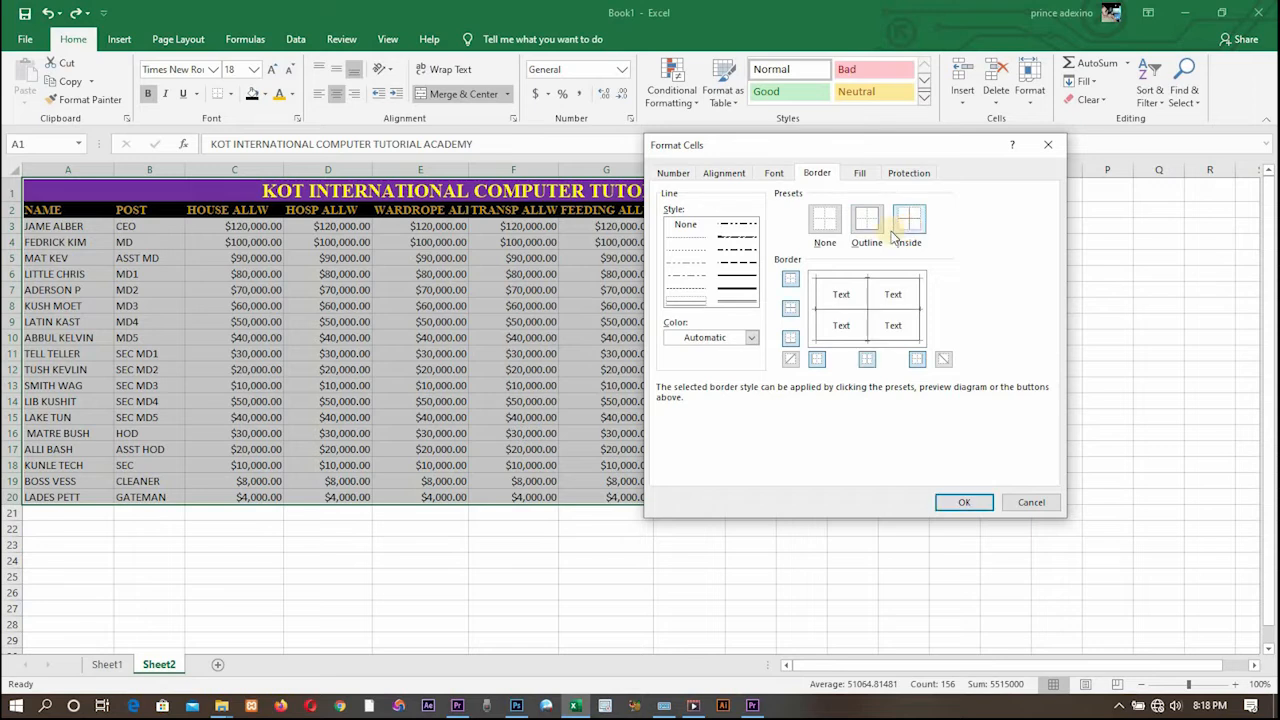
Step: Choose the double line style and red as the line color, and apply the border formatting to the table
left_click(740, 303)
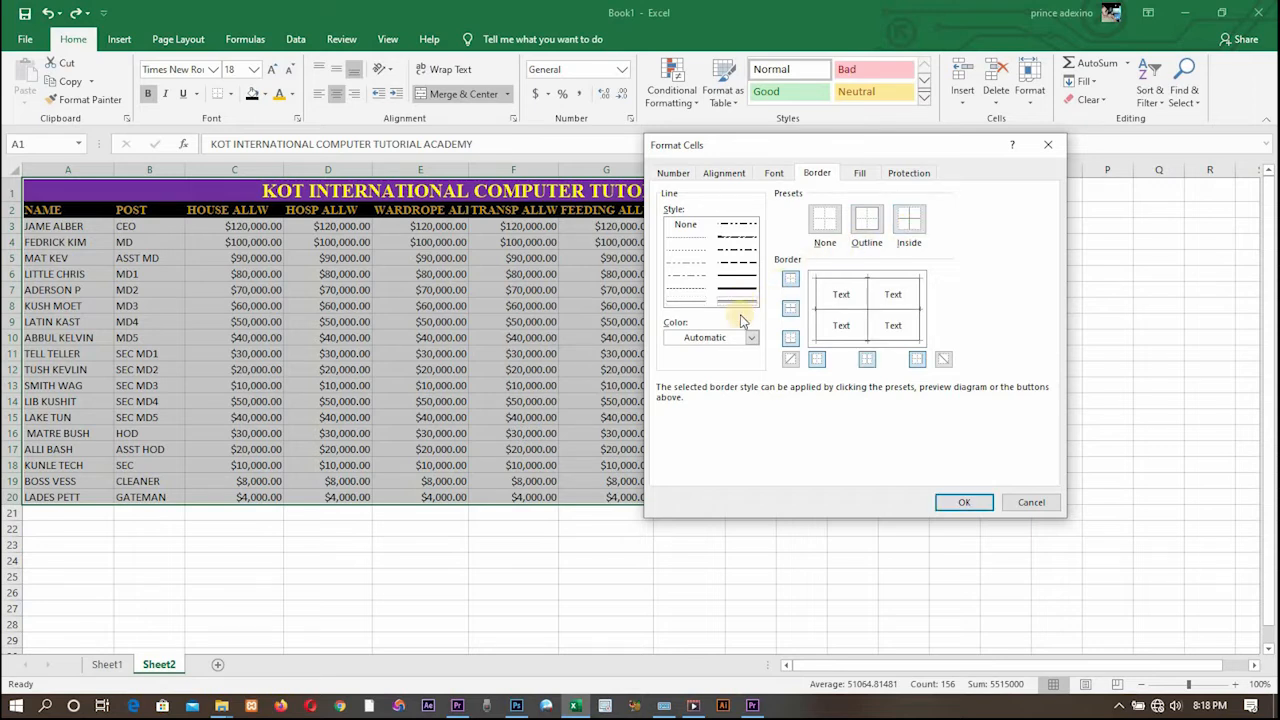
left_click(745, 338)
left_click(684, 482)
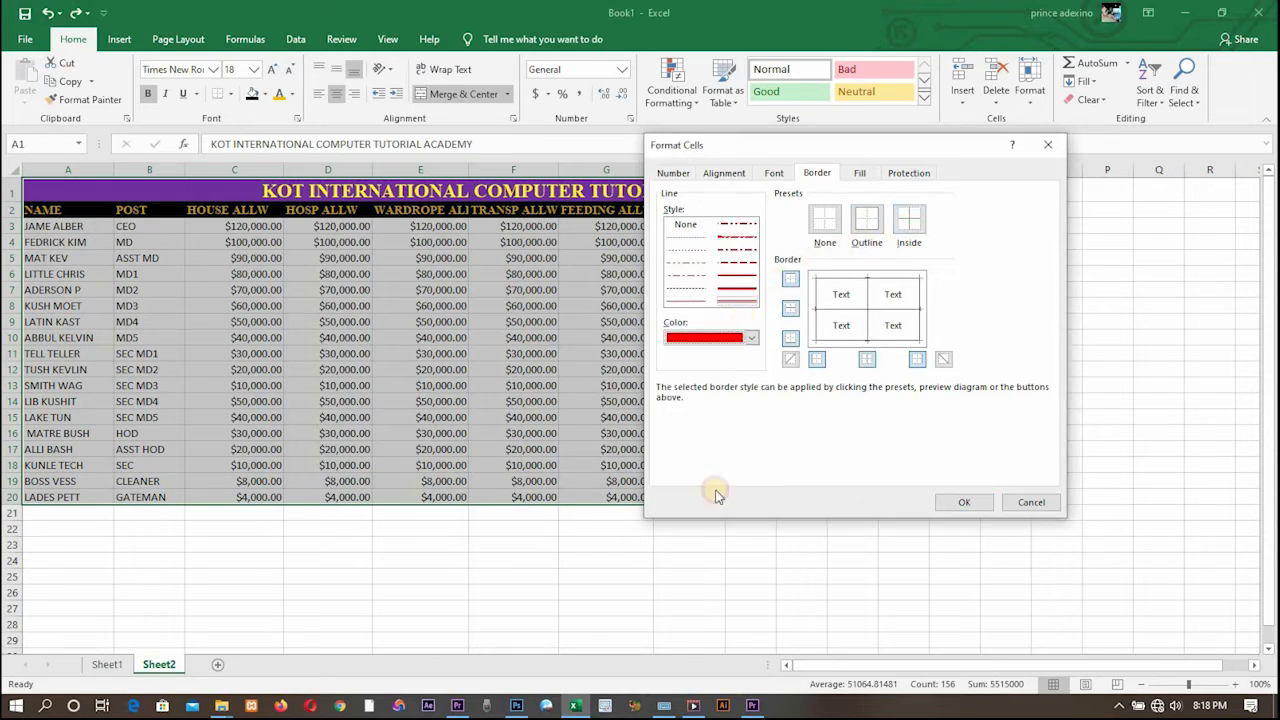
left_click(958, 502)
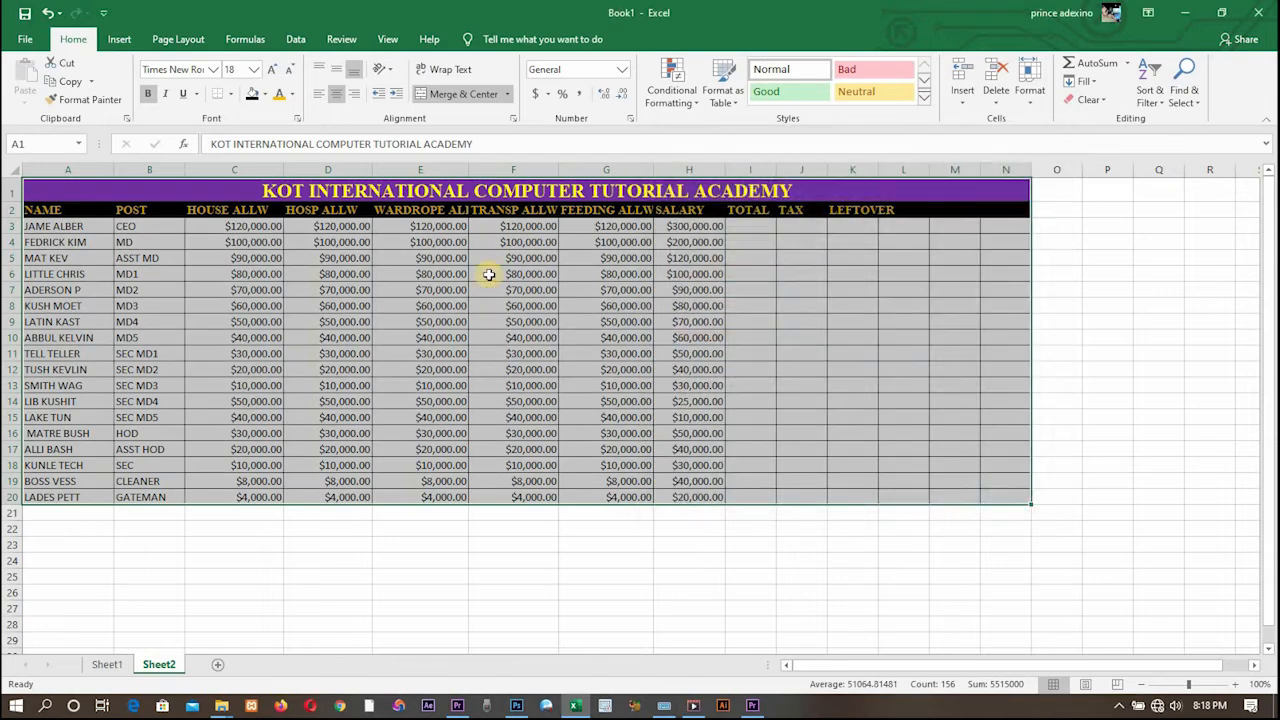
left_click(1058, 417)
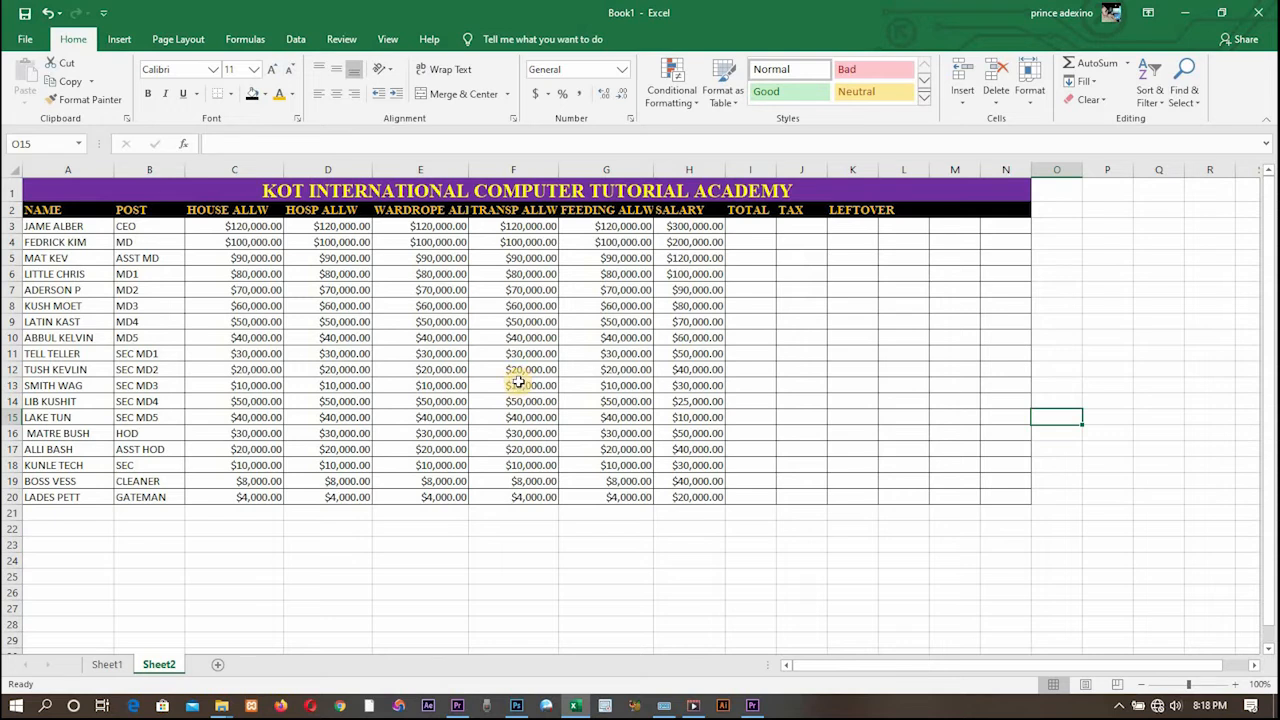
Step: Enter the formula =C3+D3+E3+F3+G3+H3 in the first TOTAL cell, I3
left_click(750, 226)
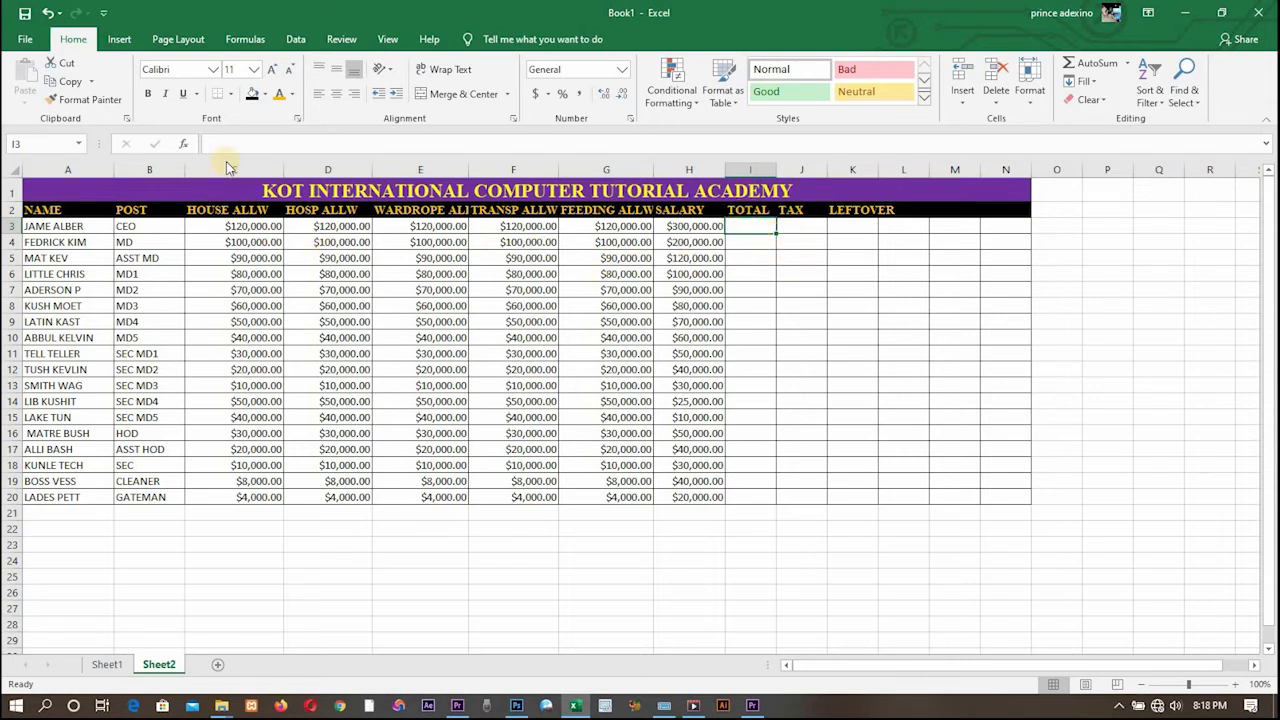
left_click(241, 147)
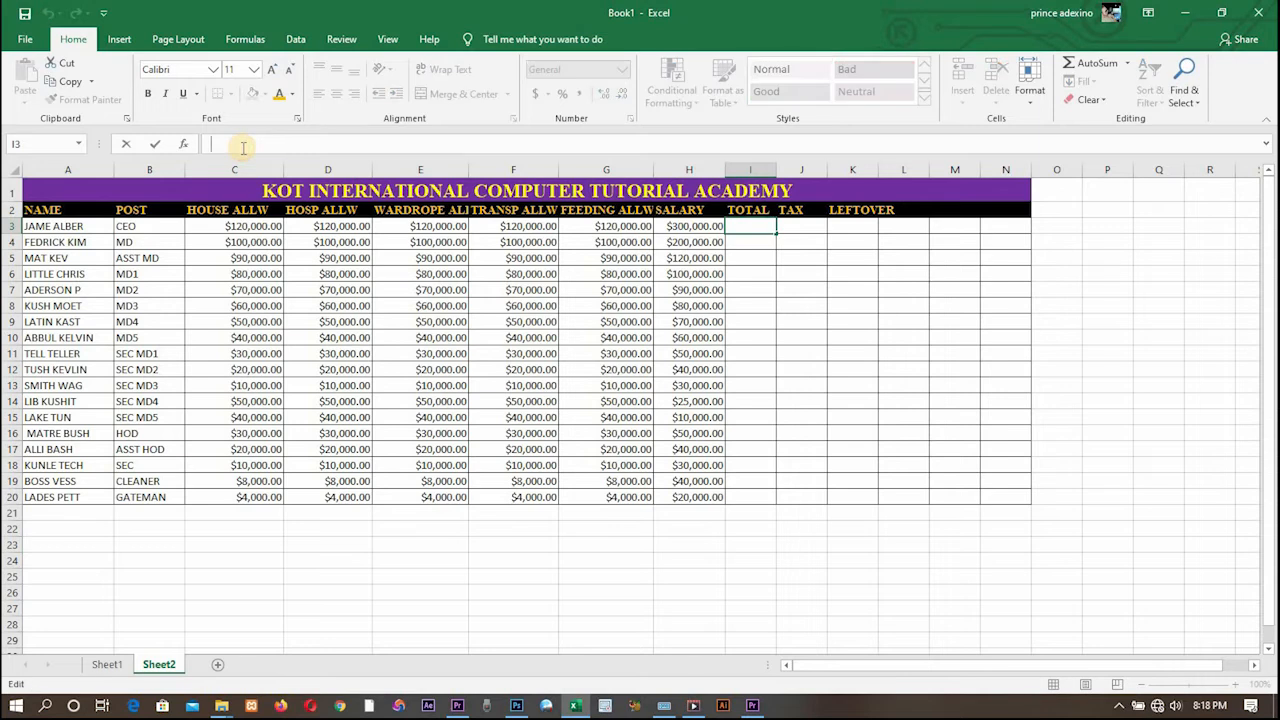
type("=")
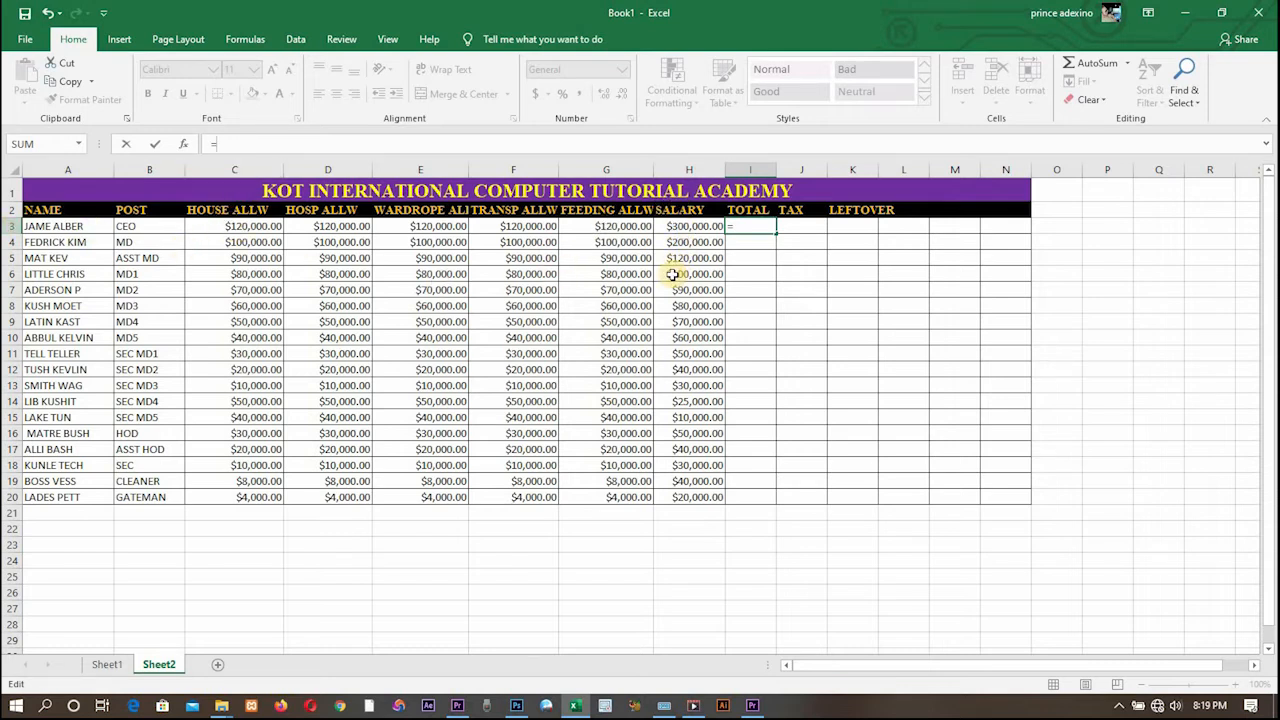
type("C")
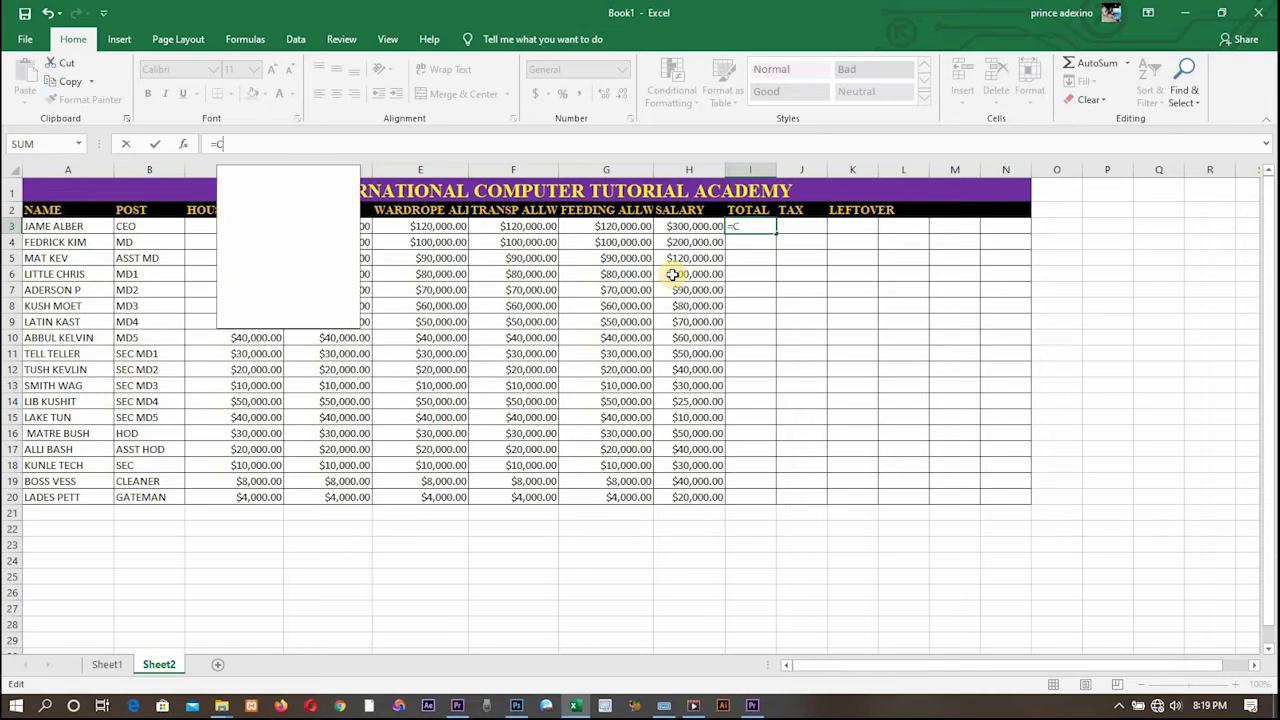
type("33")
key("BackSpace")
type("+D")
type("3")
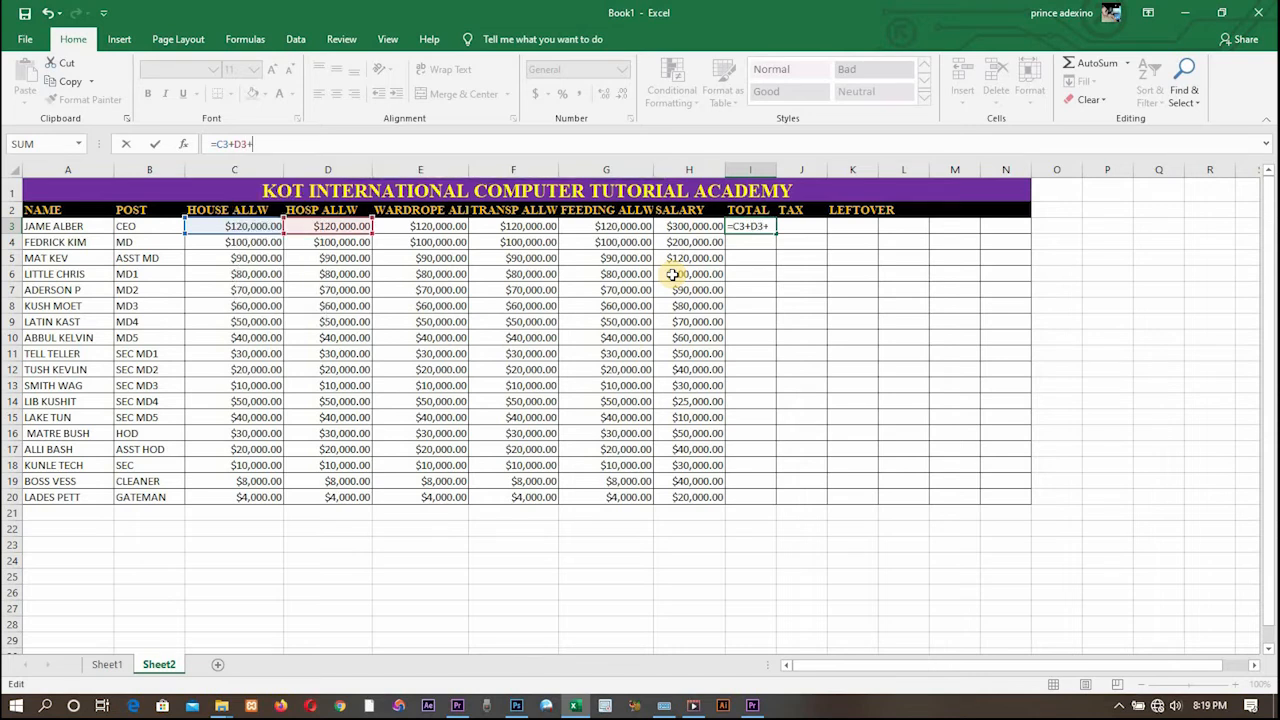
type("+E3")
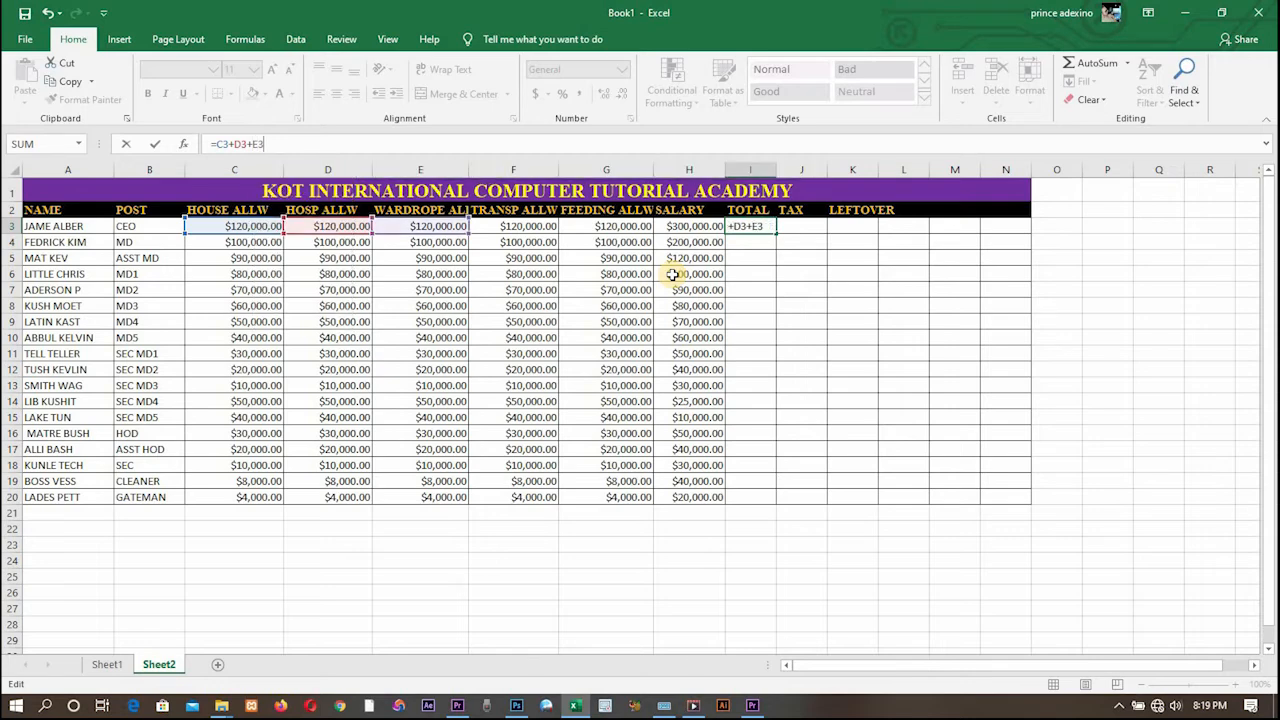
type("+F3")
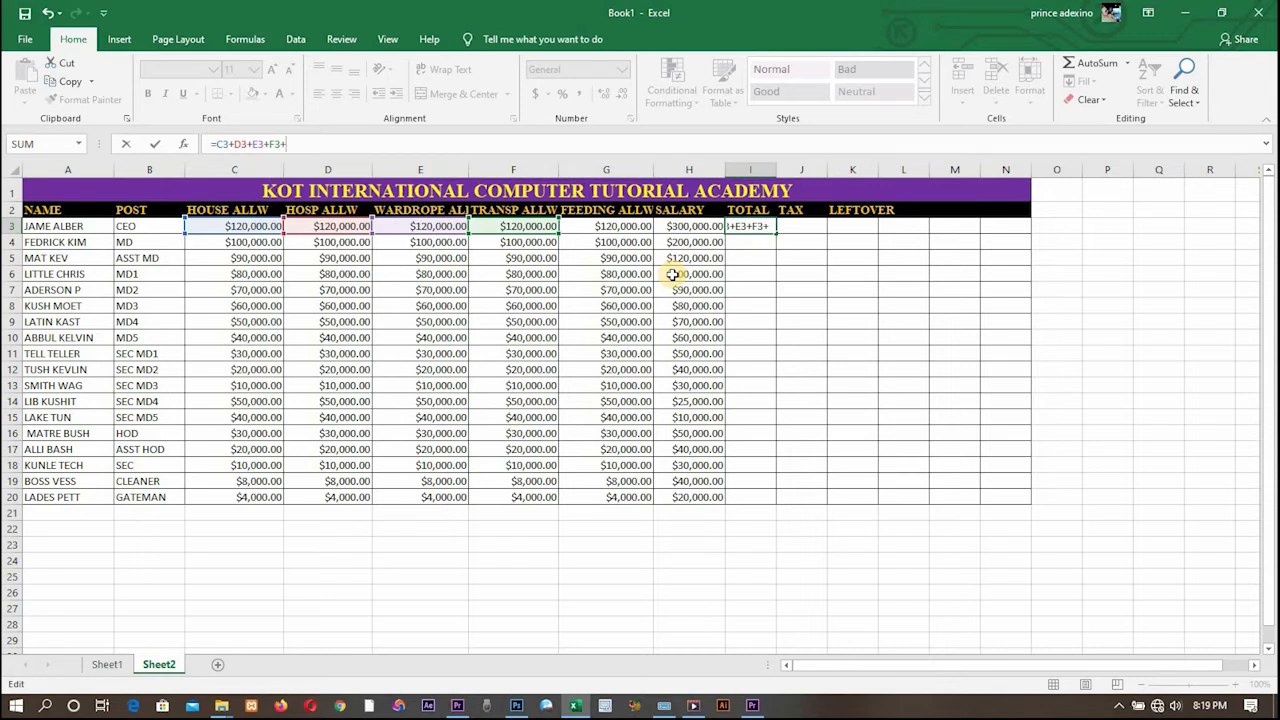
type("+G")
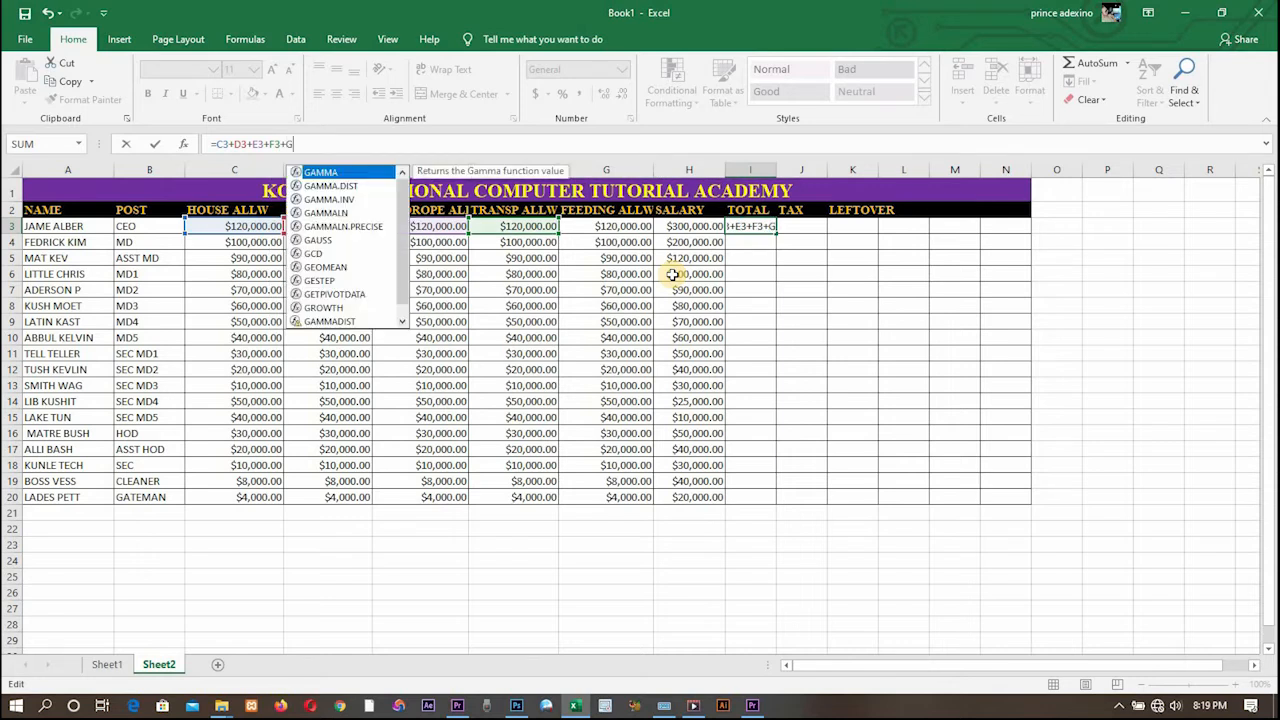
type("3")
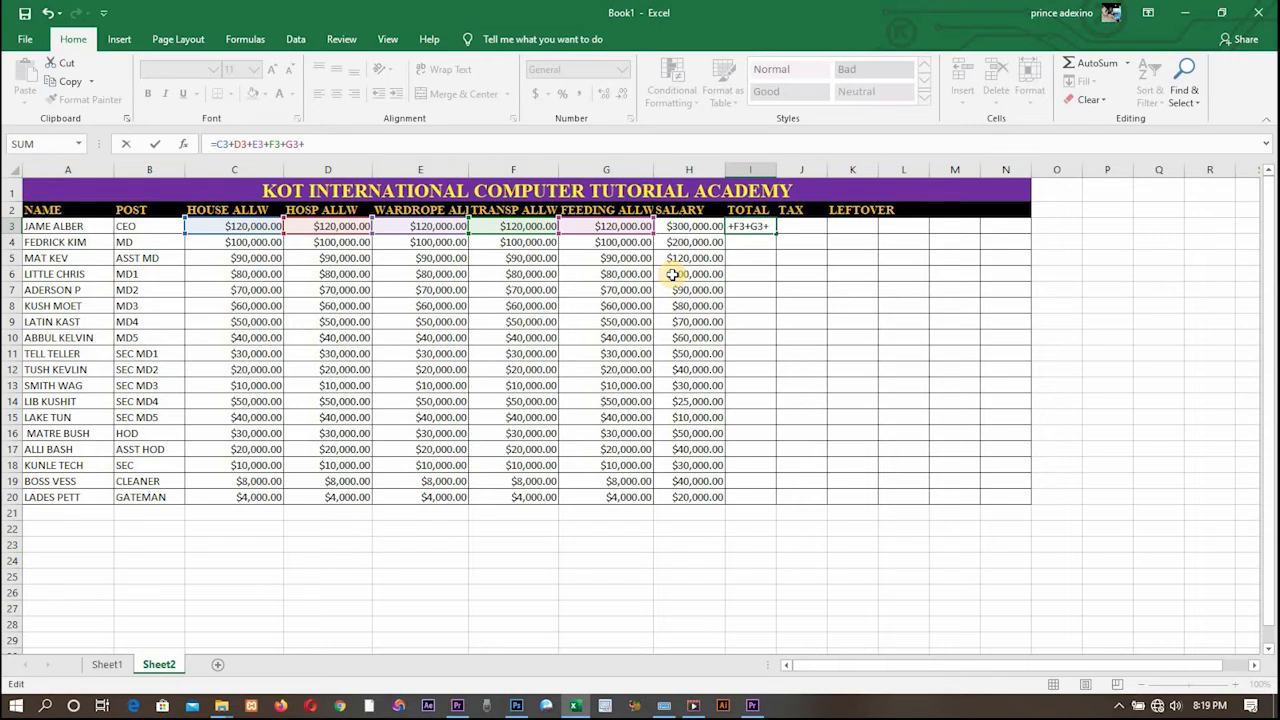
type("+H")
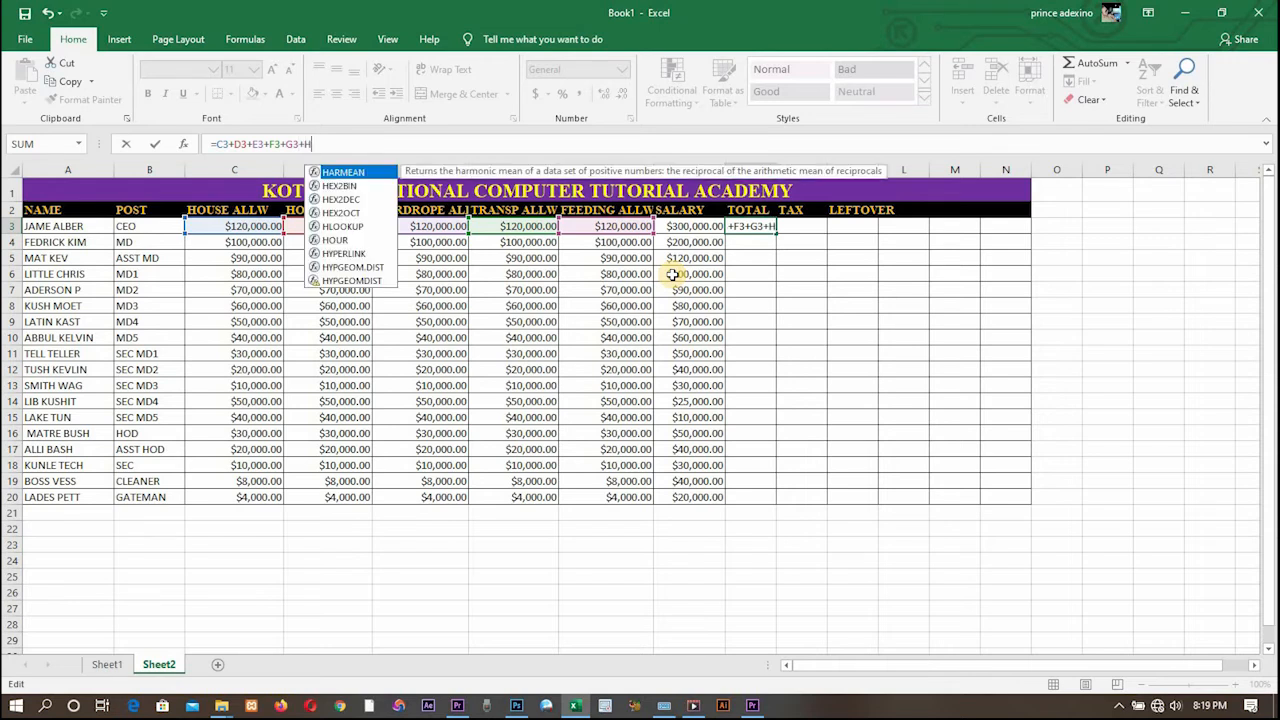
type("3")
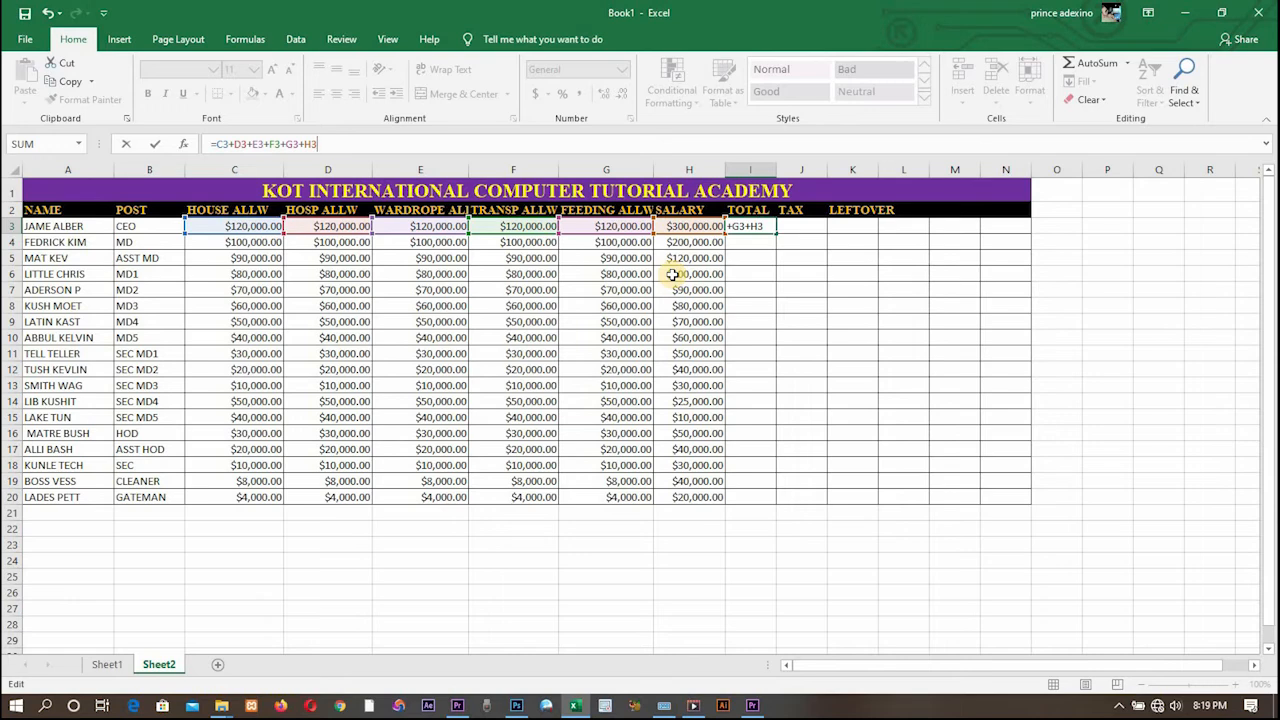
key("Return")
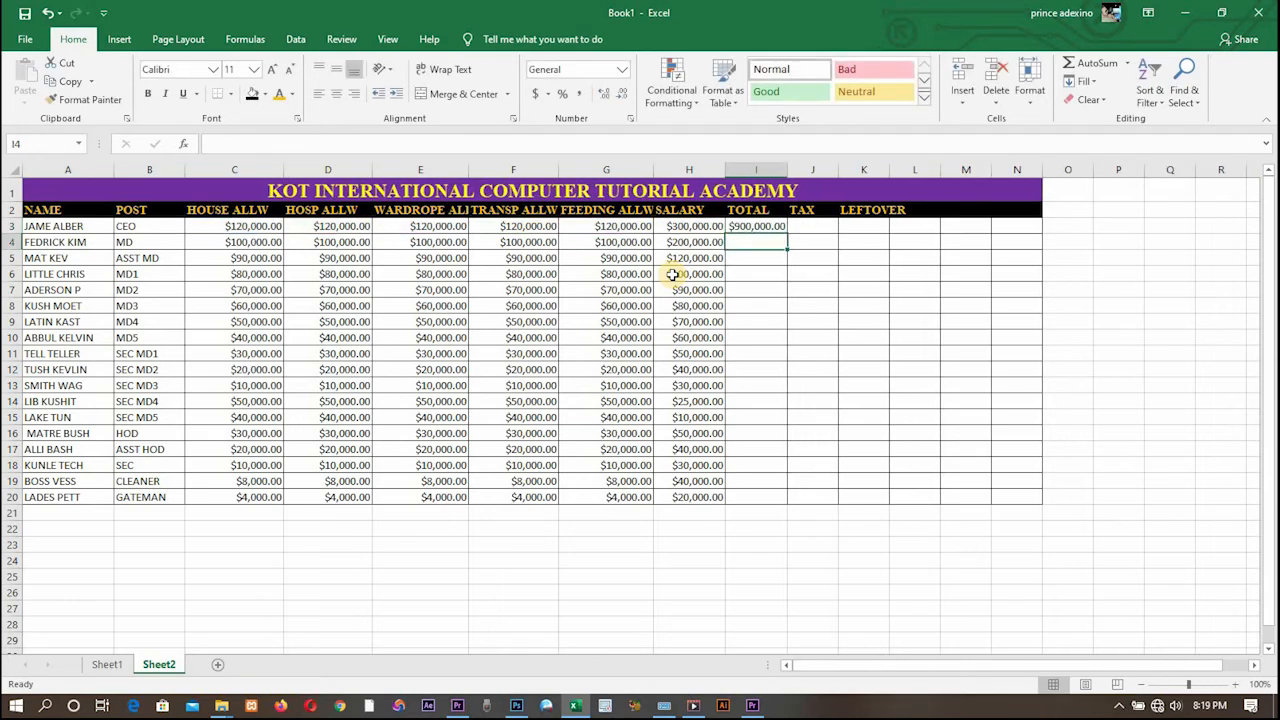
Step: Widen the TOTAL column slightly and replace the formula in I3 with =SUM(C3:H3)
left_click_drag(787, 168, 801, 168)
left_click(786, 227)
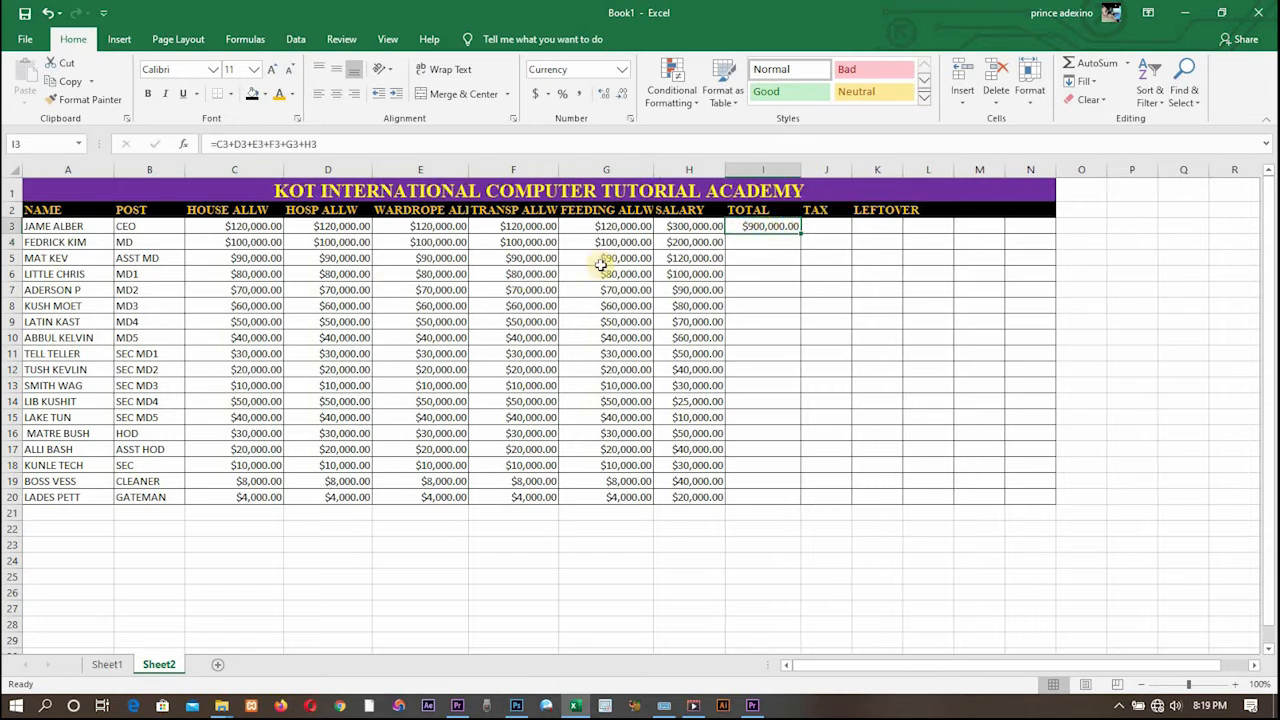
left_click_drag(318, 144, 228, 141)
key("BackSpace")
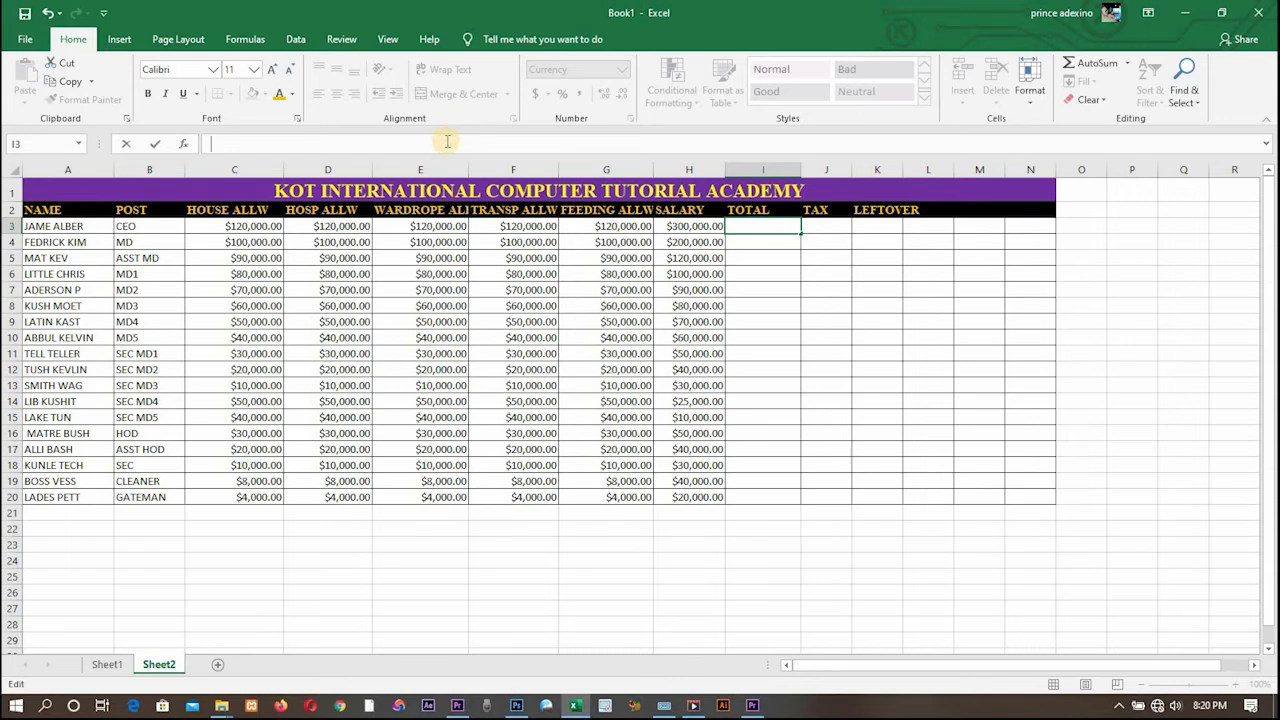
type("=SUM(")
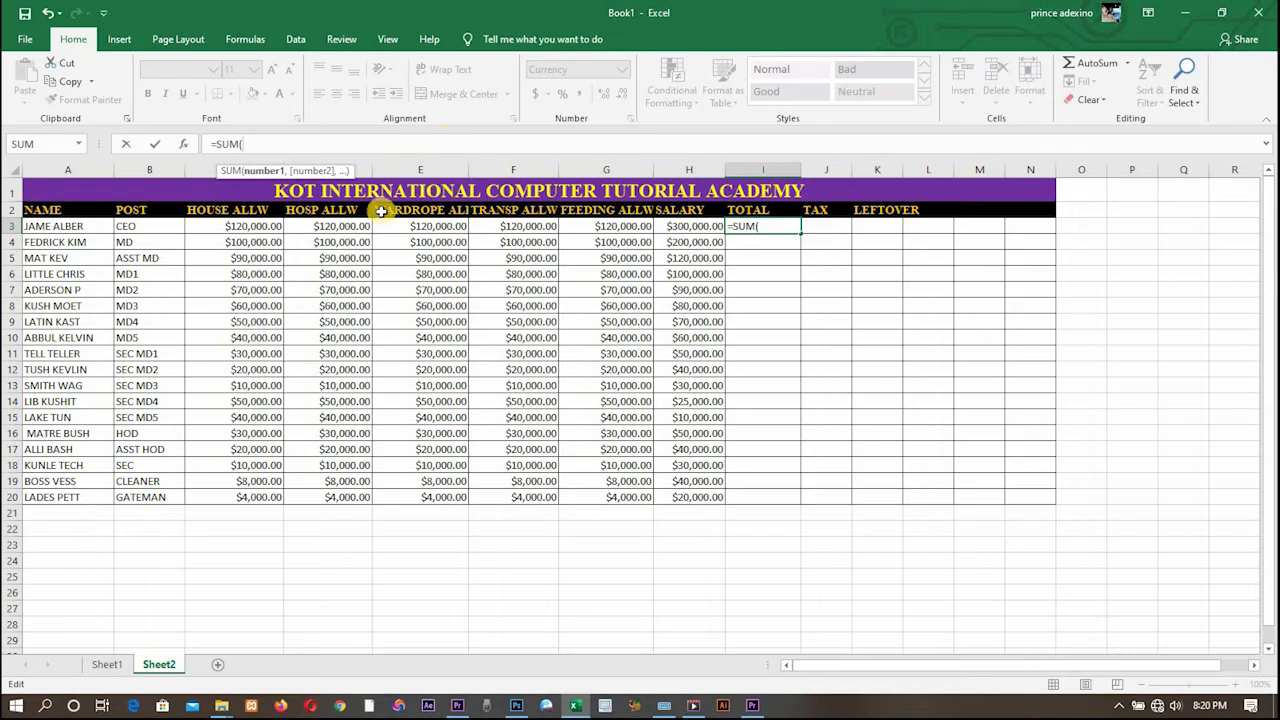
left_click(255, 225)
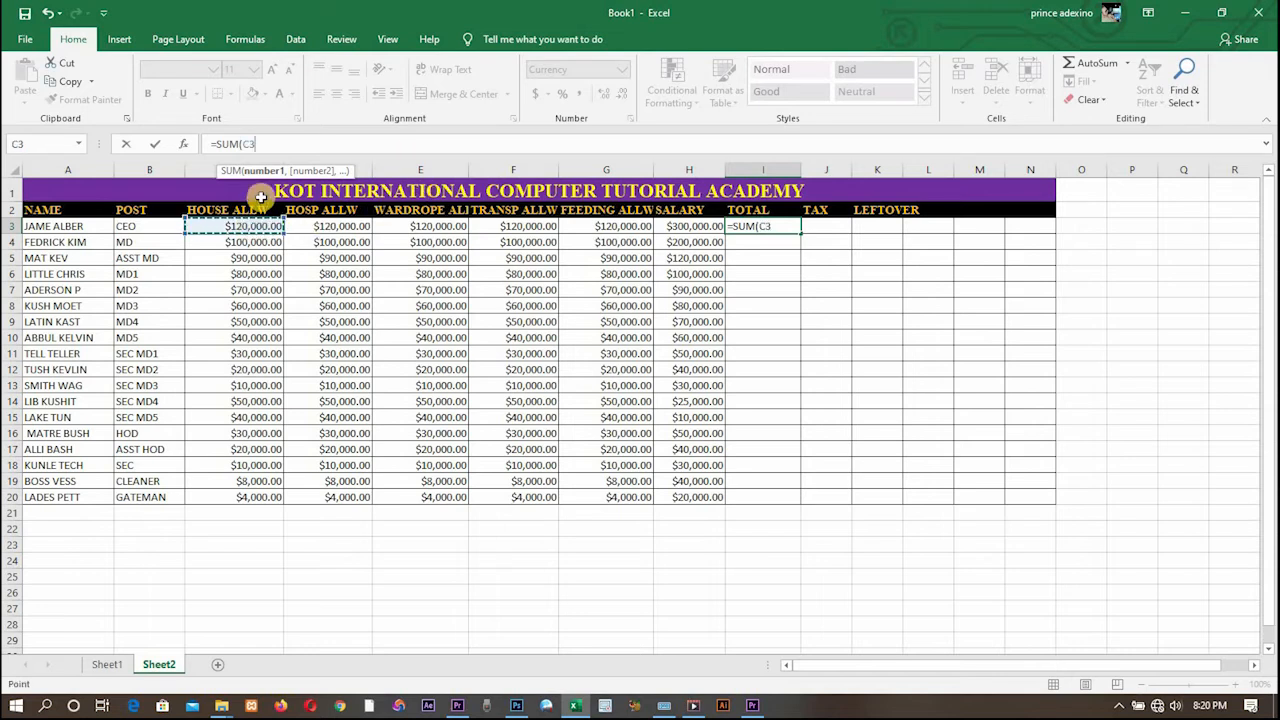
key("F8")
key("BackSpace")
key("BackSpace")
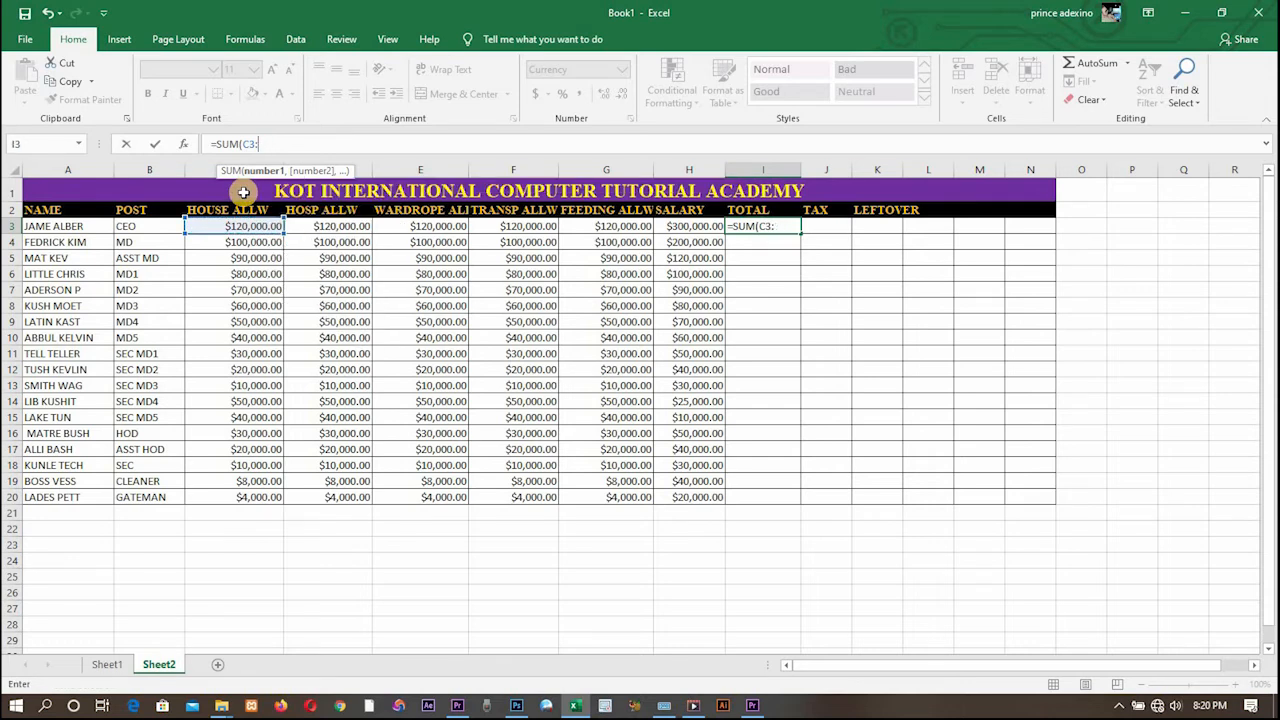
left_click(700, 225)
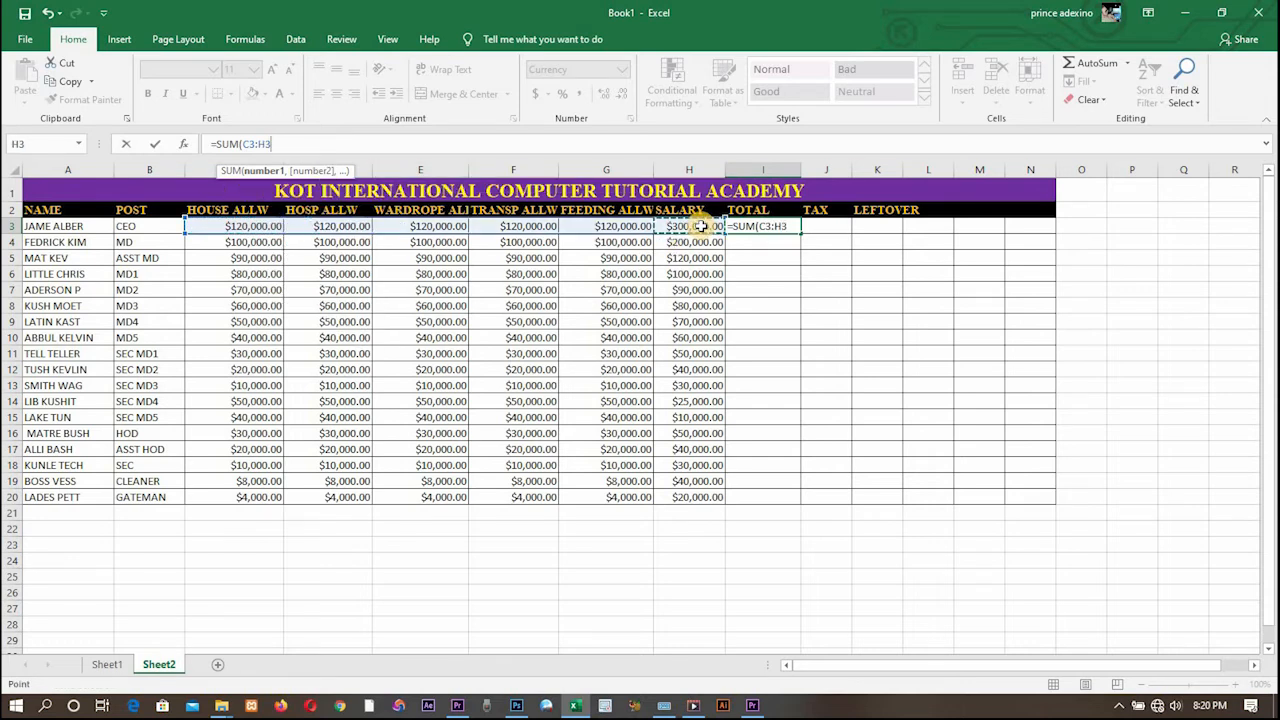
type(")")
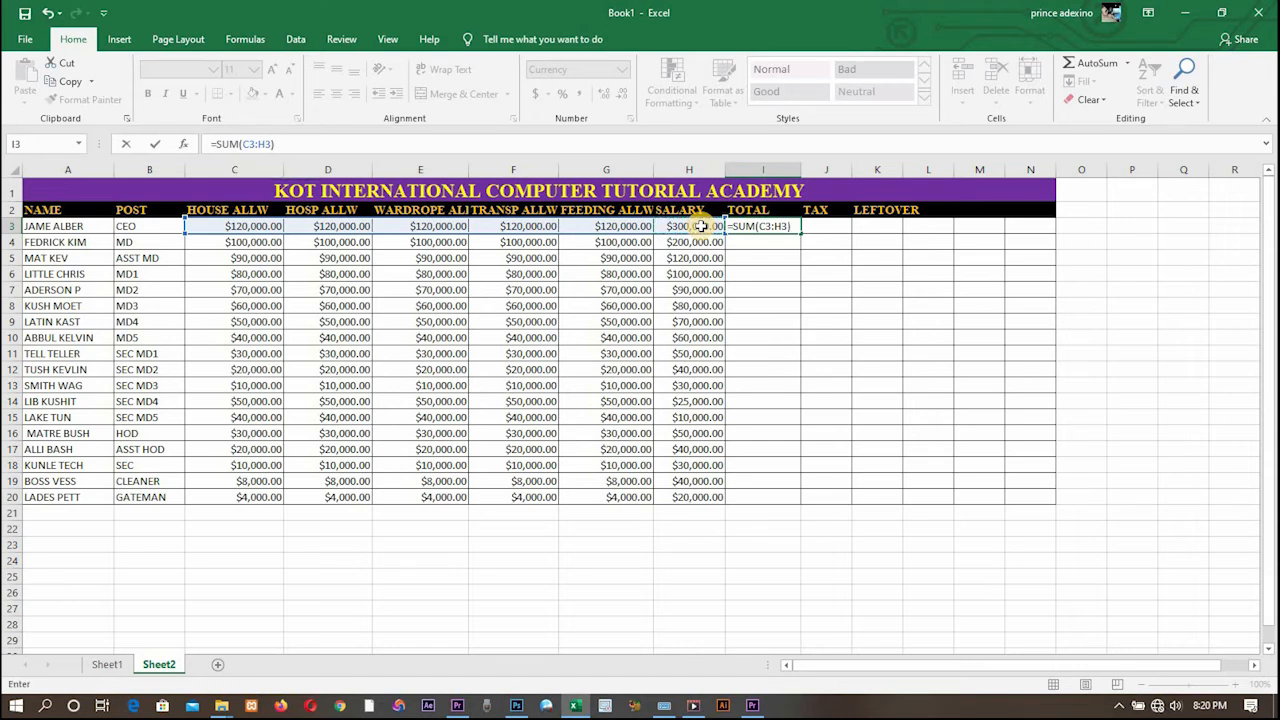
key("Return")
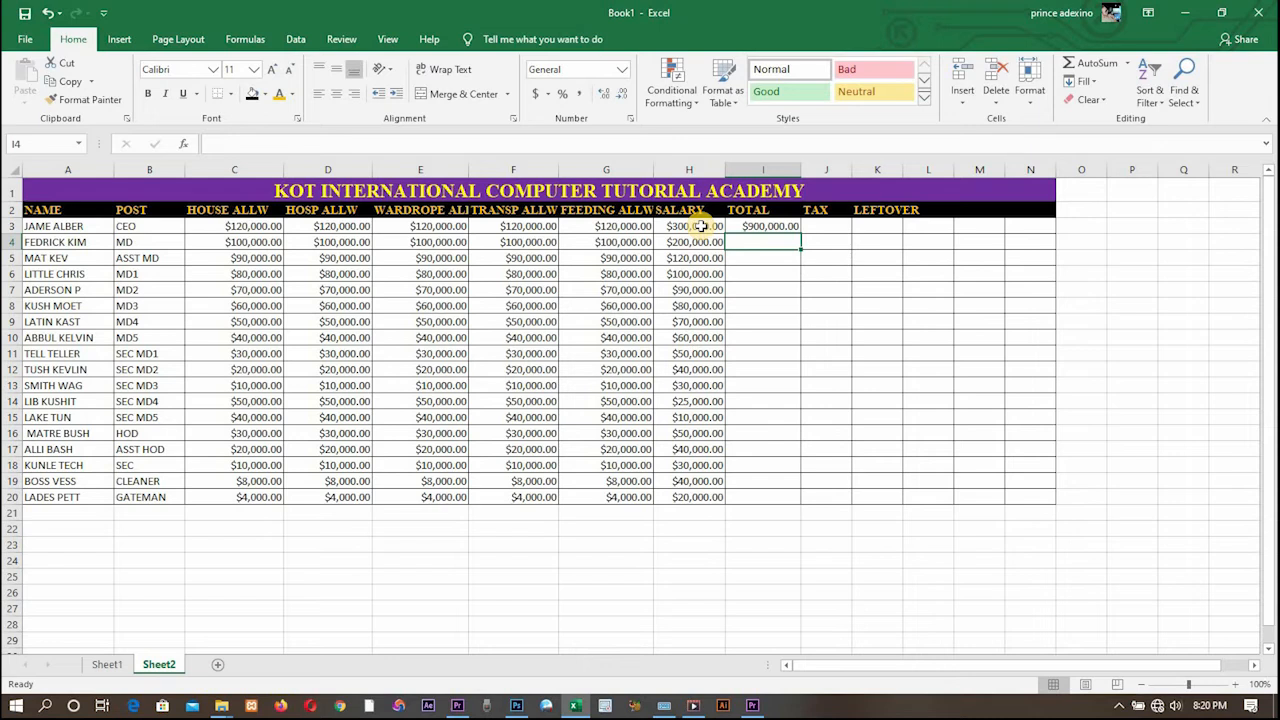
left_click(765, 227)
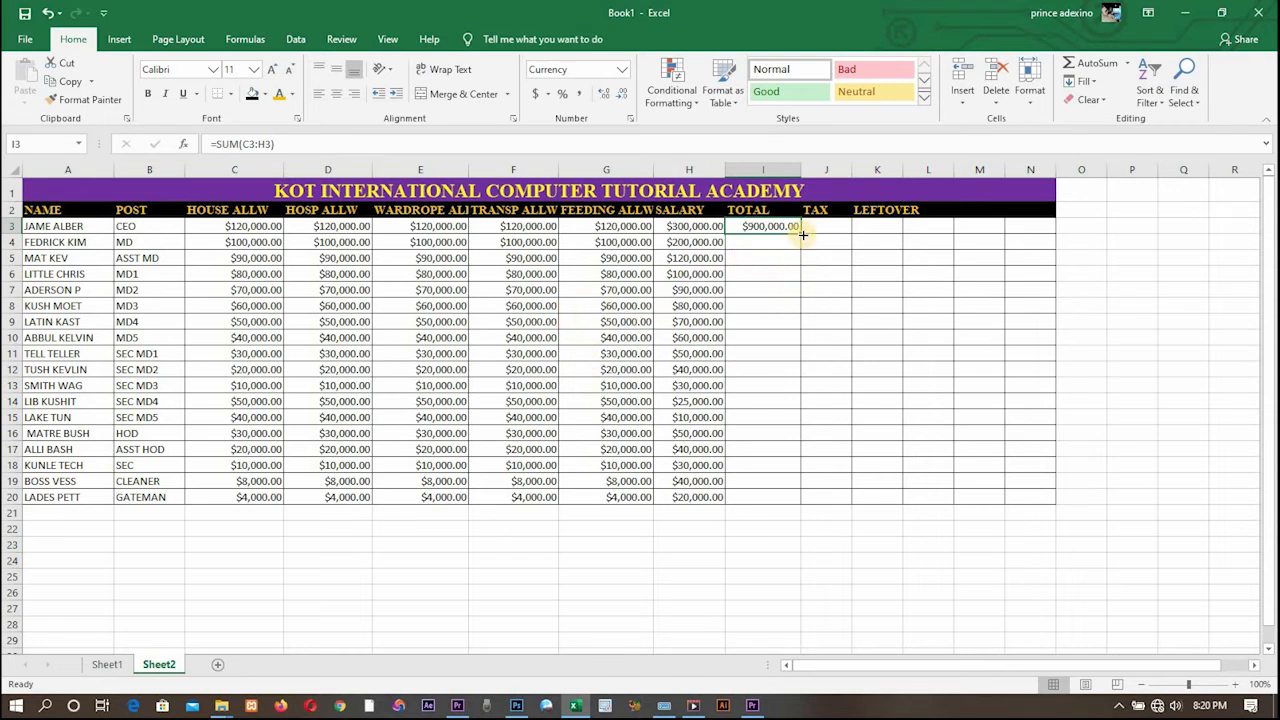
Step: Fill the SUM formula in I3 down the TOTAL column through I20
left_click_drag(802, 234, 807, 504)
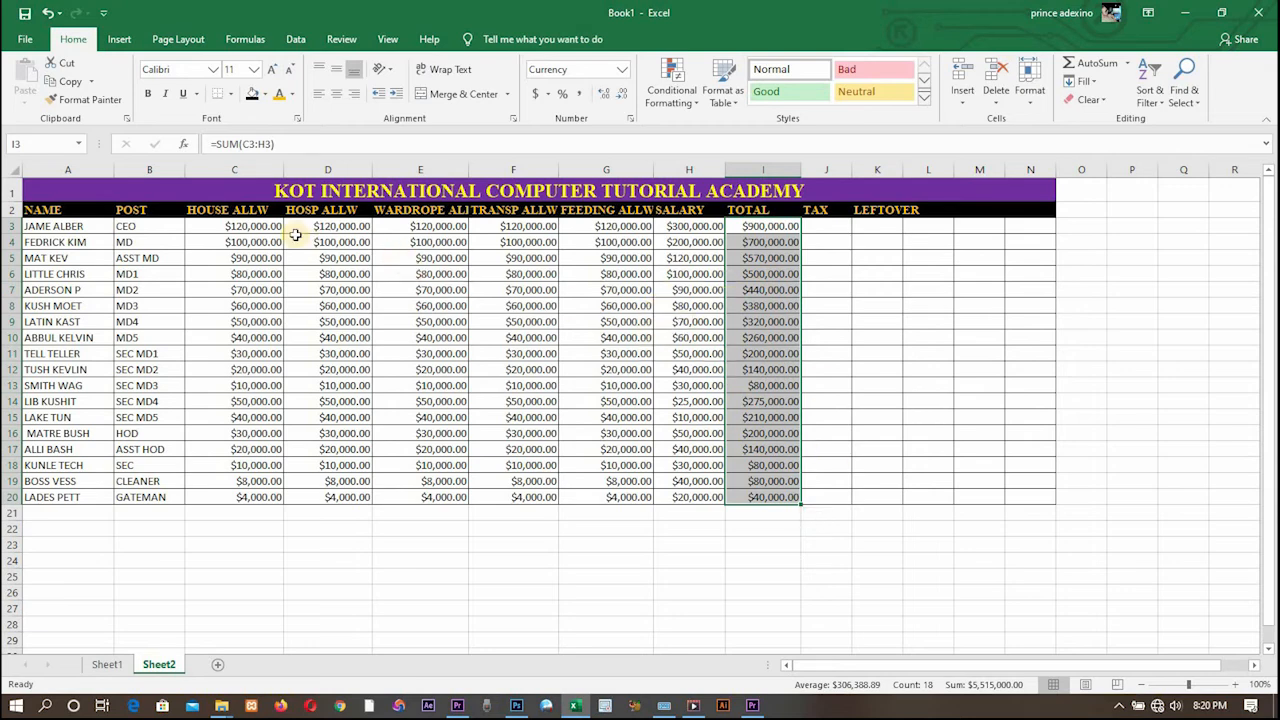
left_click(245, 38)
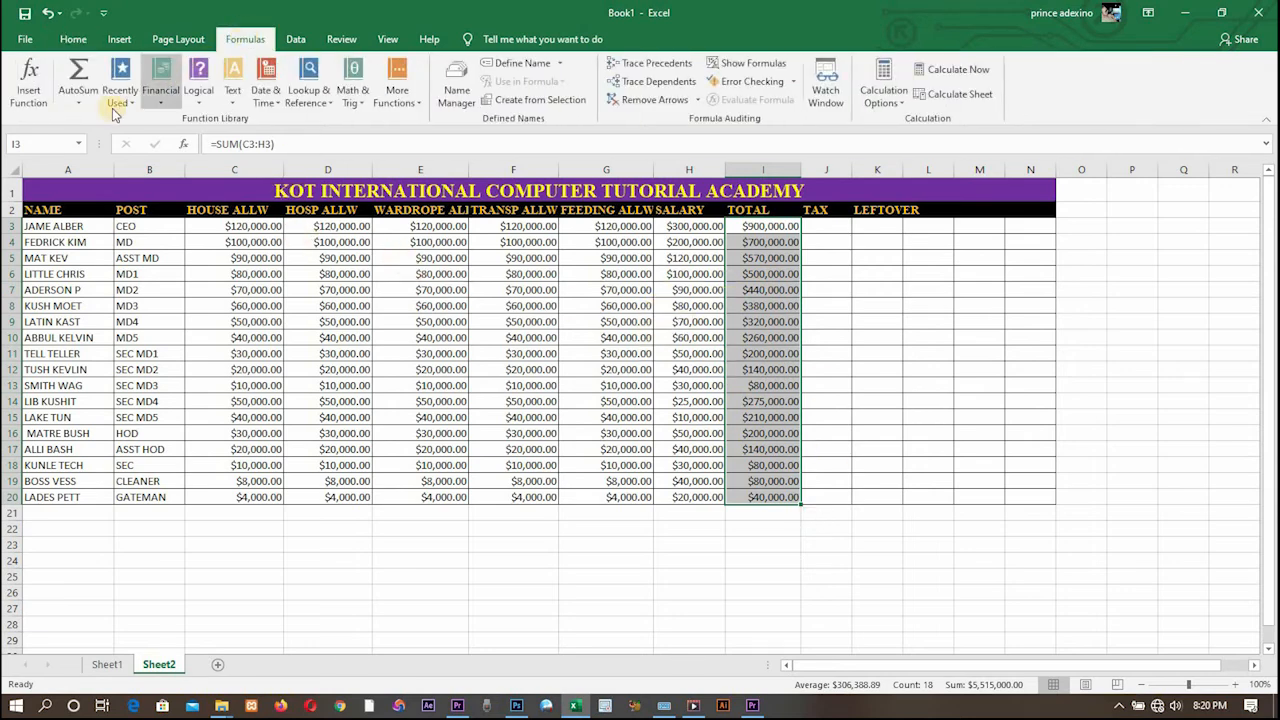
left_click(79, 103)
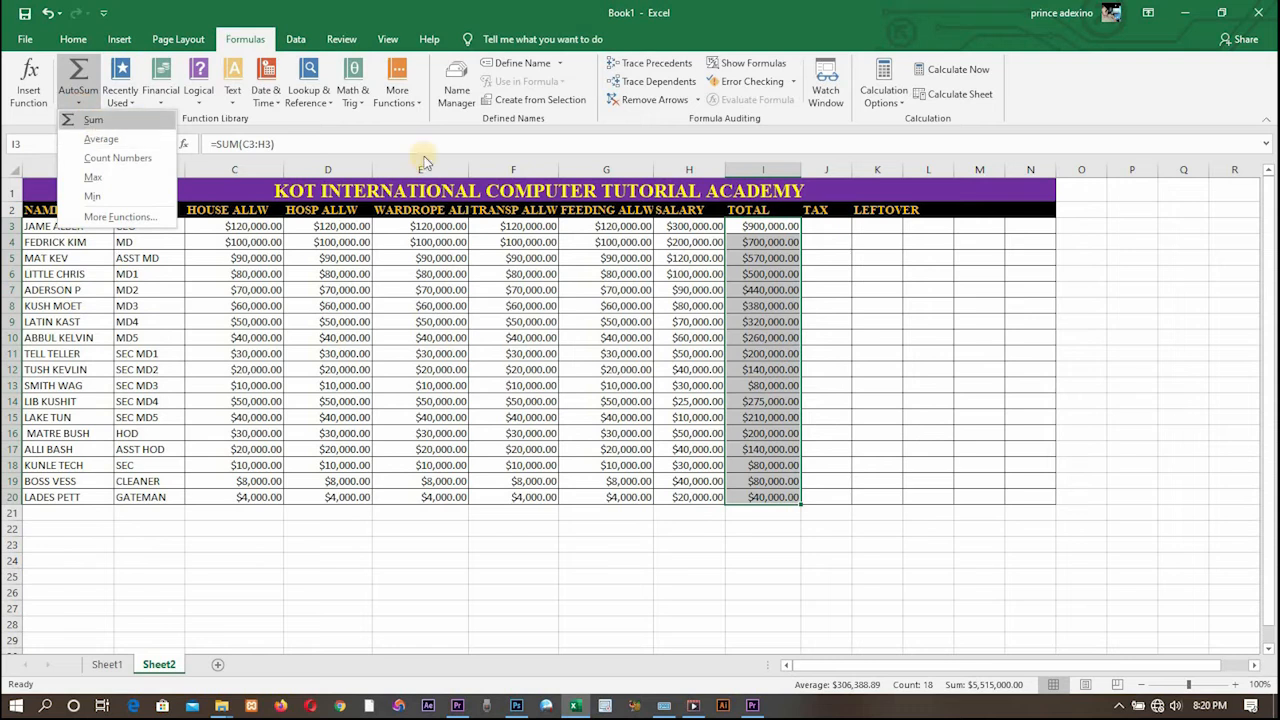
left_click(820, 228)
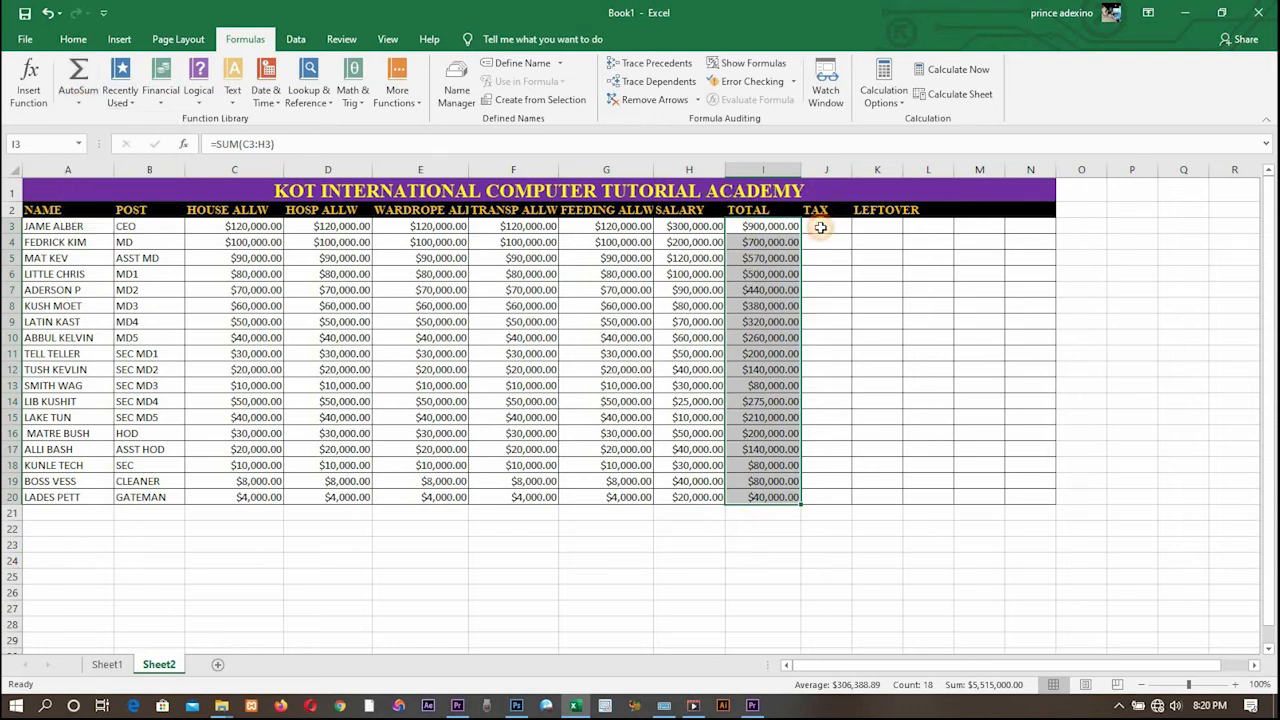
Step: Change the TAX header in J2 to TAX 2% and widen its column
left_click(820, 228)
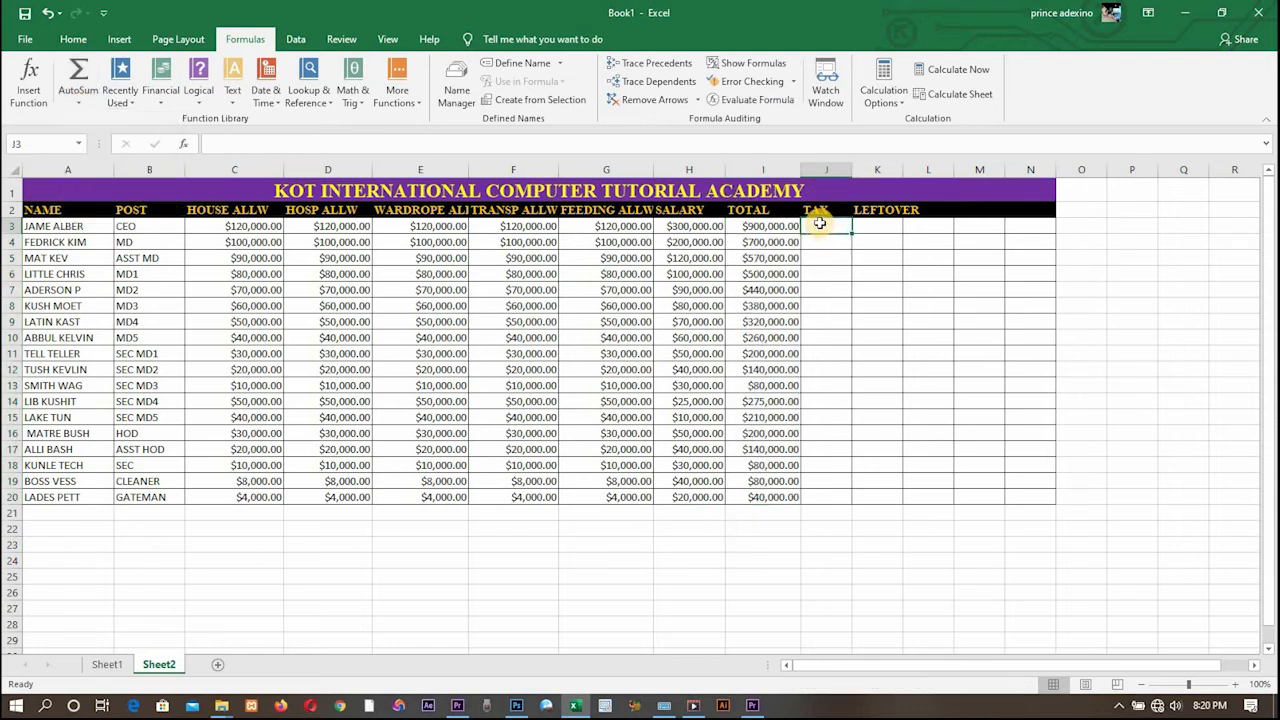
left_click(825, 210)
left_click(300, 146)
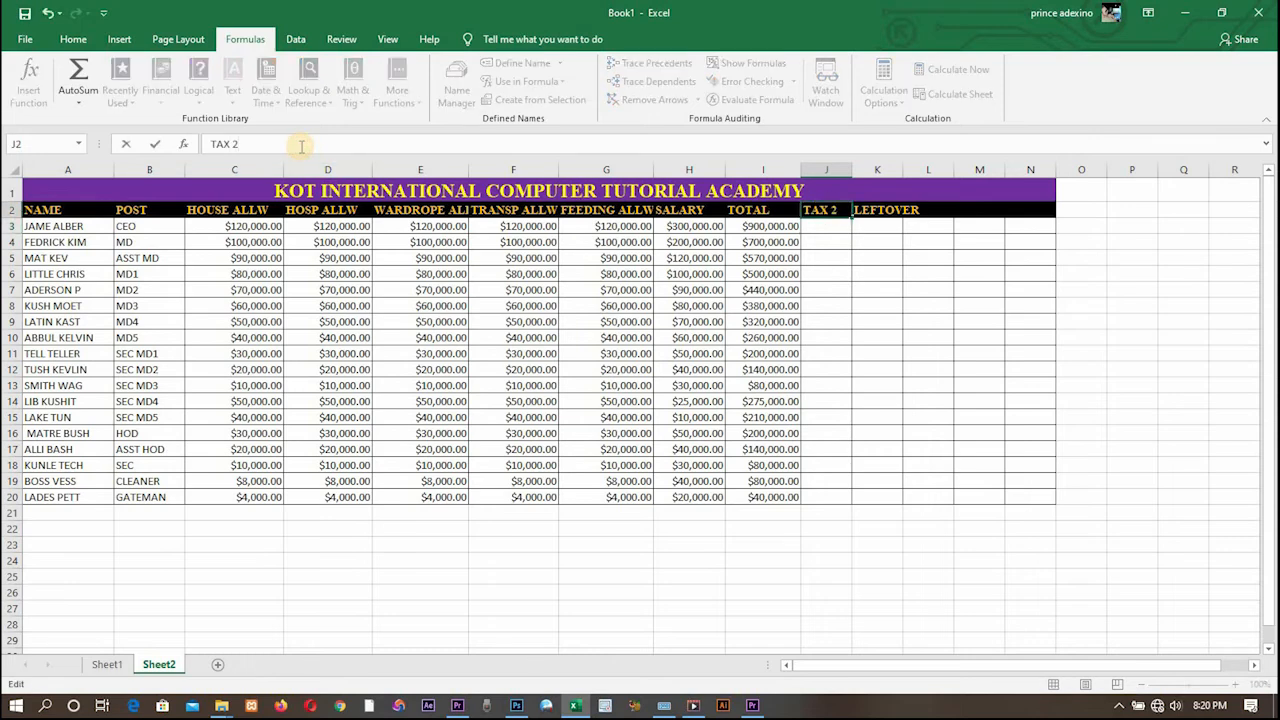
type("2%")
left_click(833, 225)
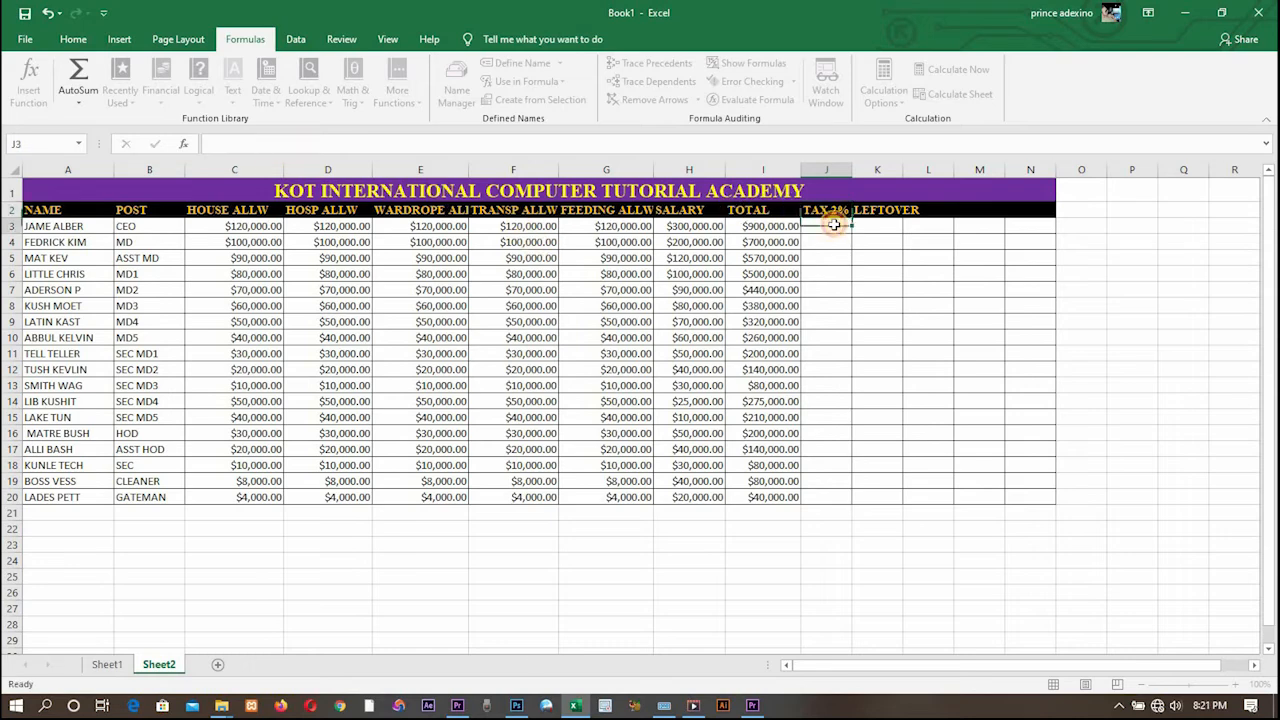
left_click_drag(852, 168, 882, 168)
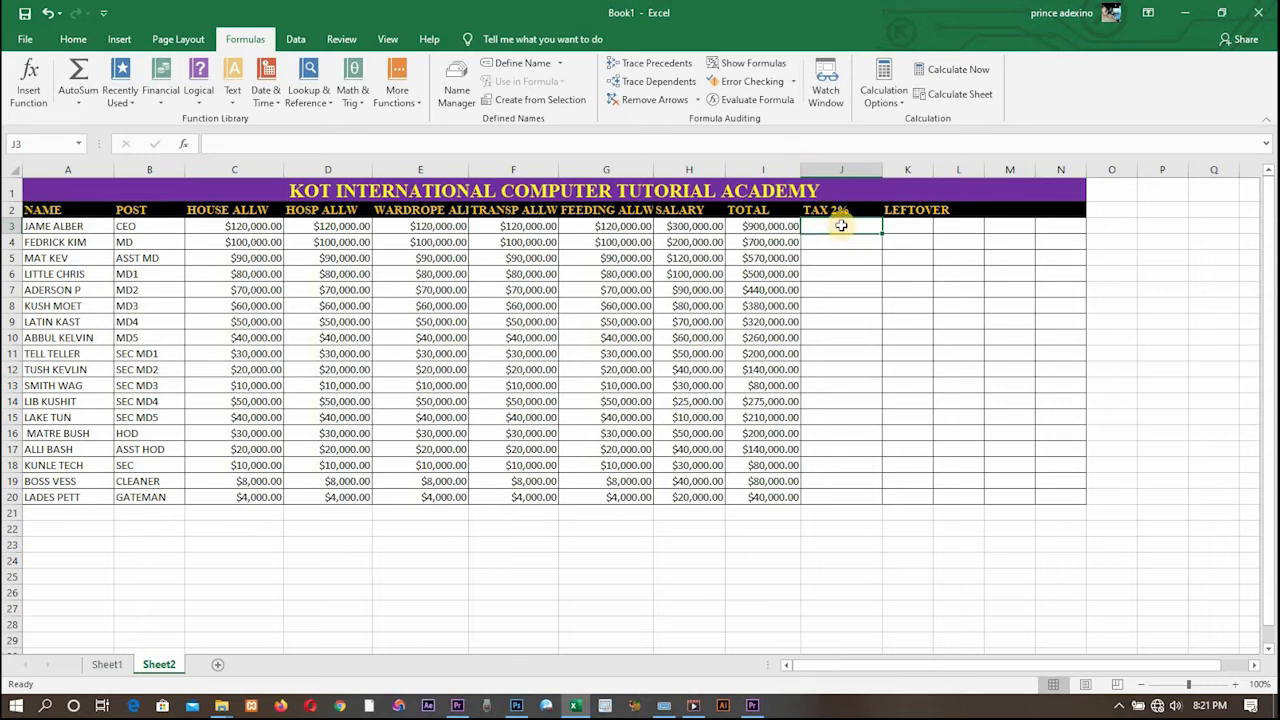
Step: Enter the formula =2%*I3 in the first TAX 2% cell, J3, and fill it down through J20
left_click(843, 148)
type("=")
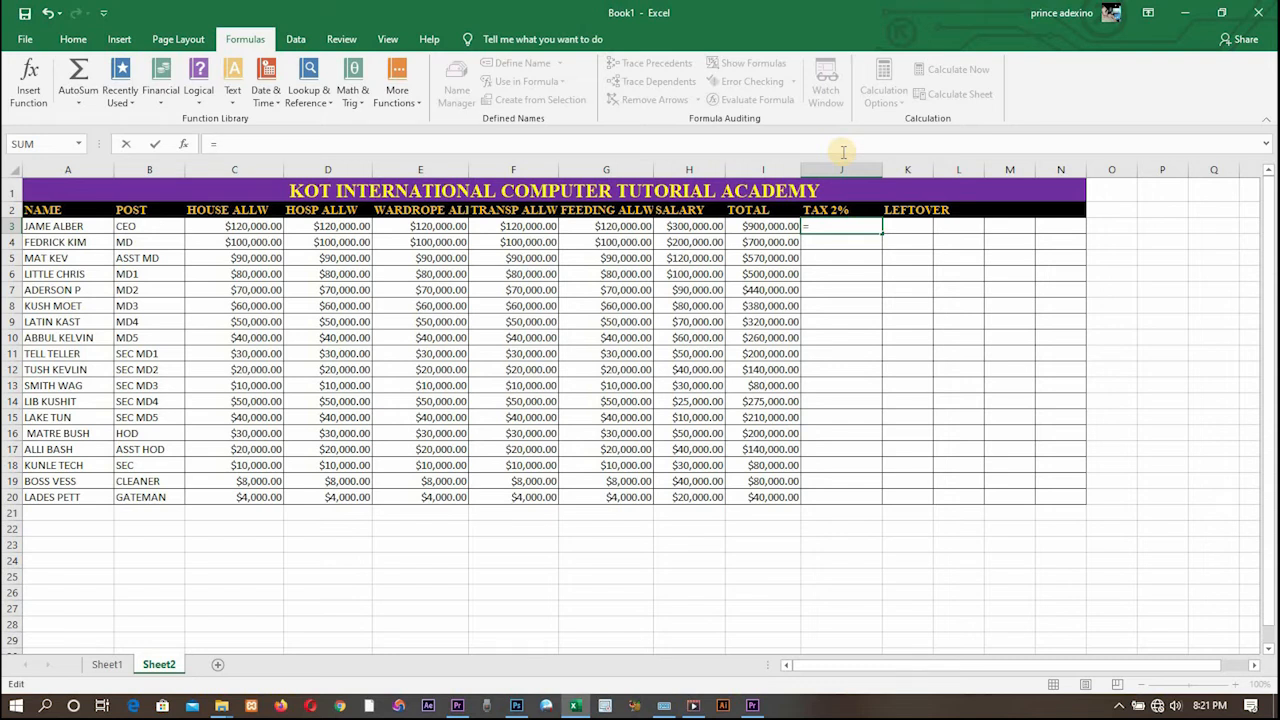
type("2%*")
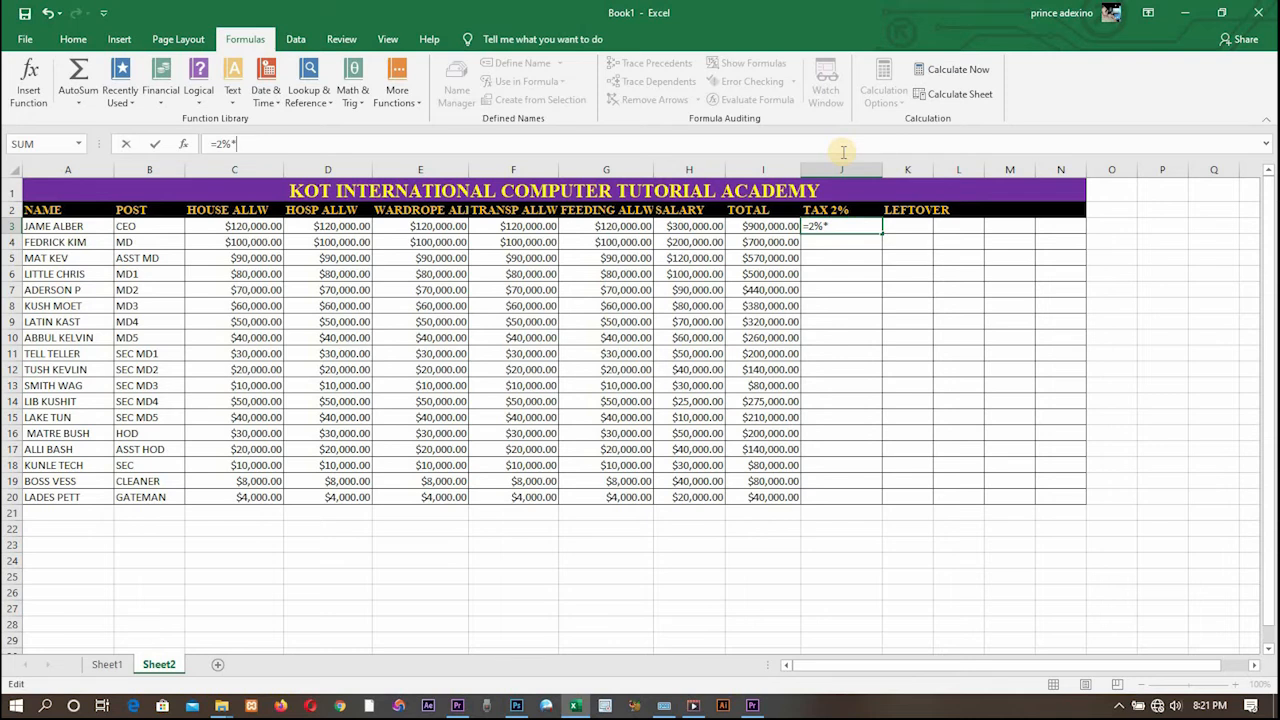
left_click(759, 228)
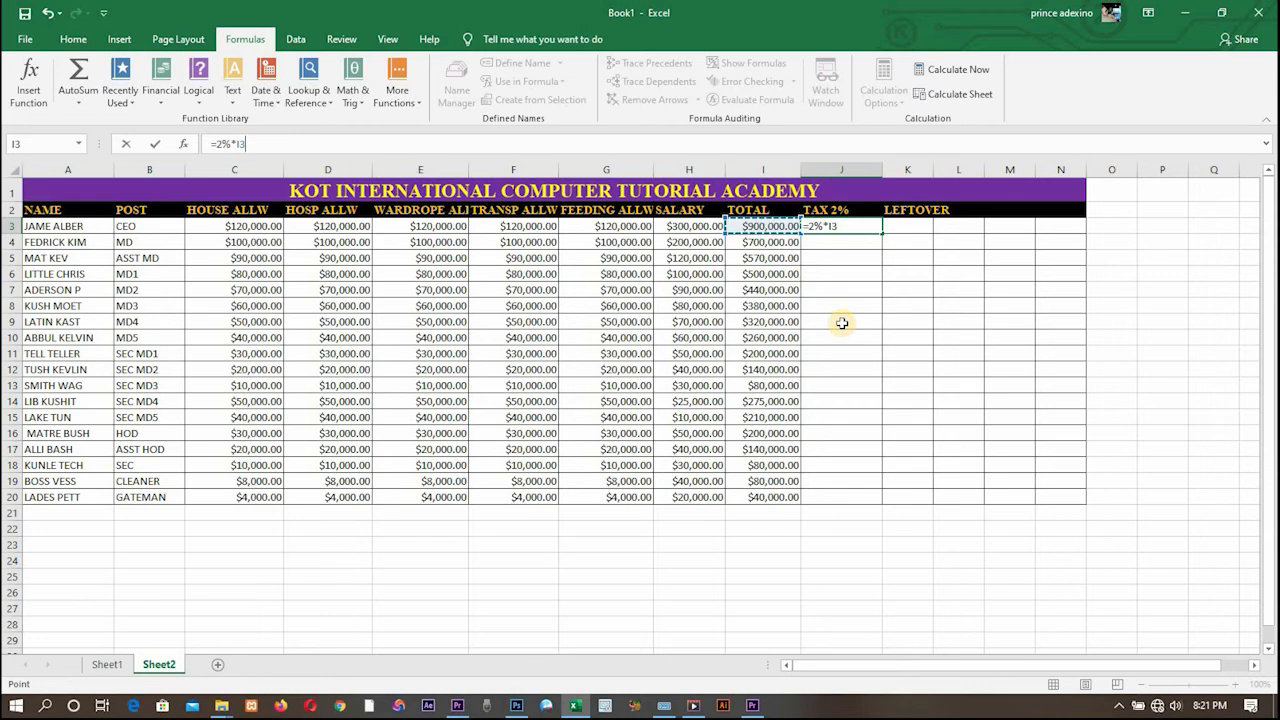
key("Return")
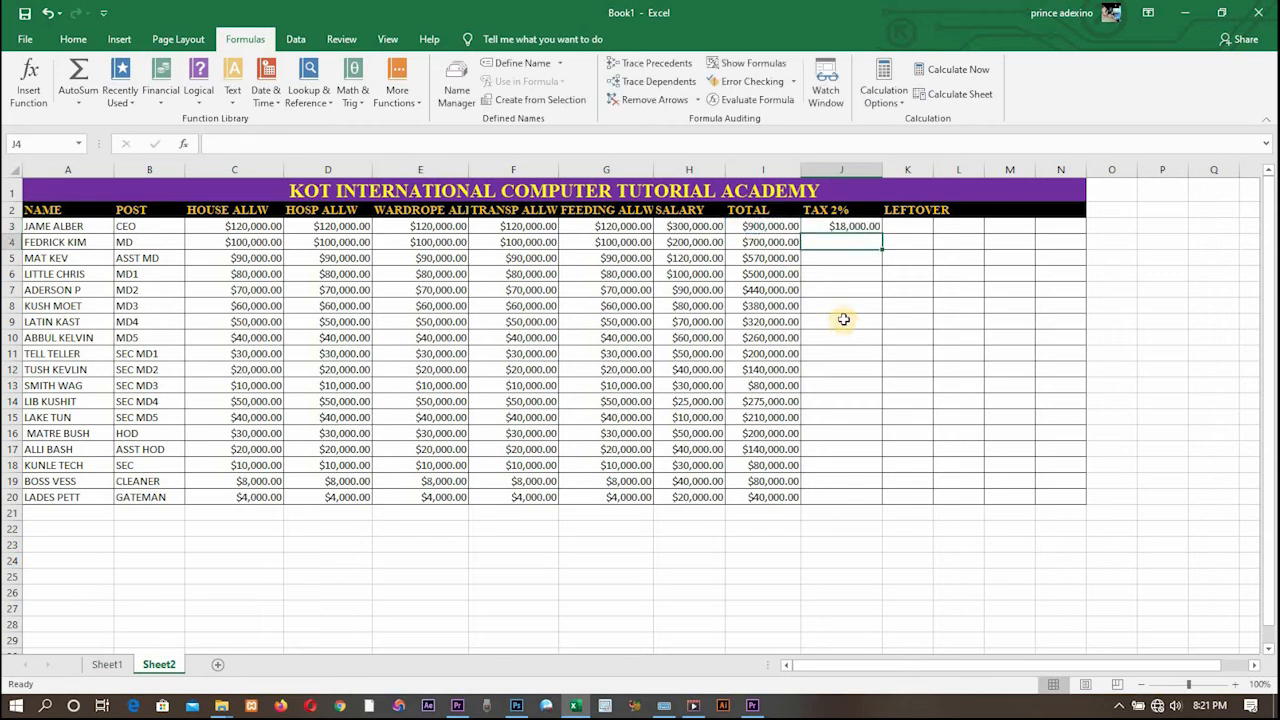
left_click(849, 225)
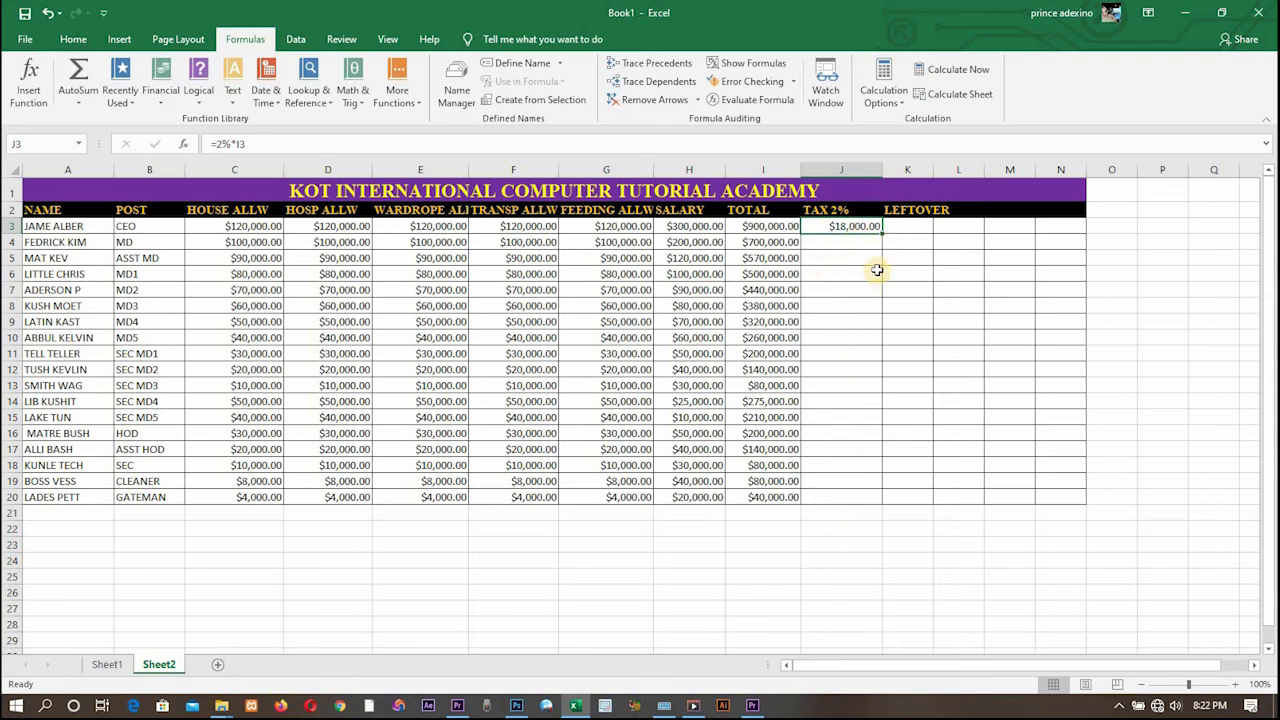
left_click_drag(877, 232, 877, 500)
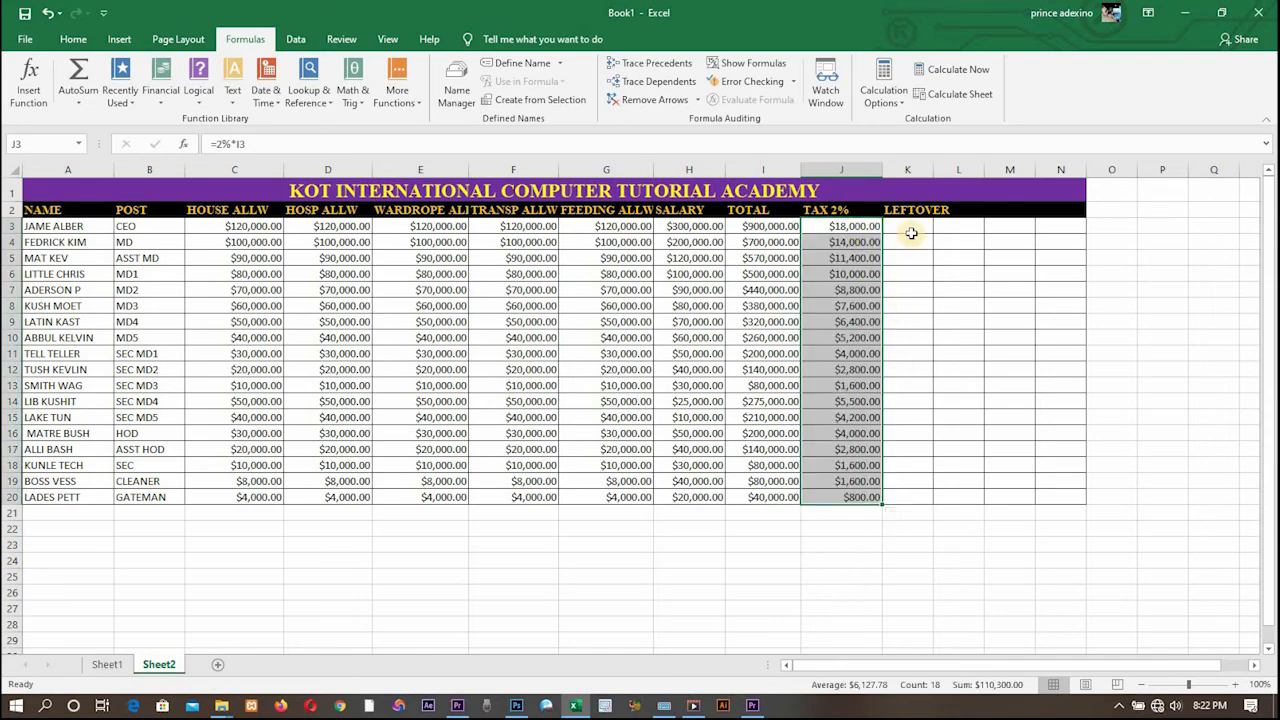
Step: Enter the formula =I3-J3 in the first LEFTOVER cell, K3, to subtract the tax from the total
left_click(911, 230)
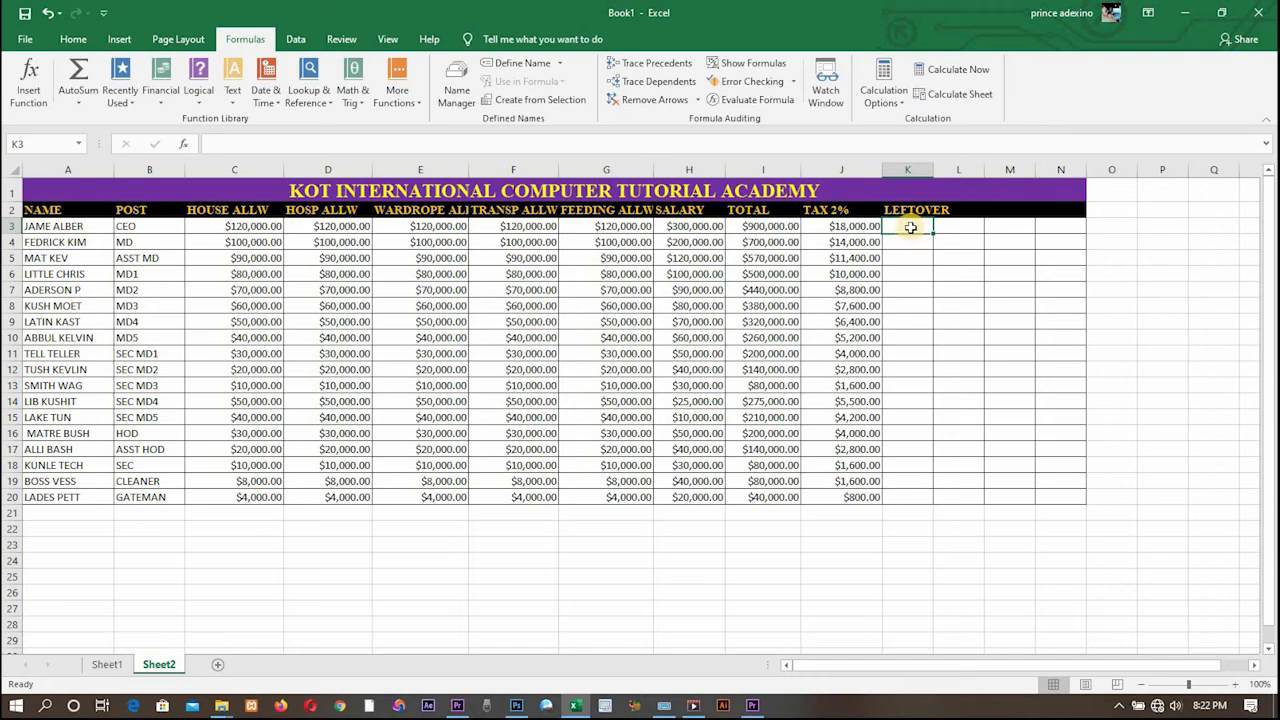
left_click(872, 146)
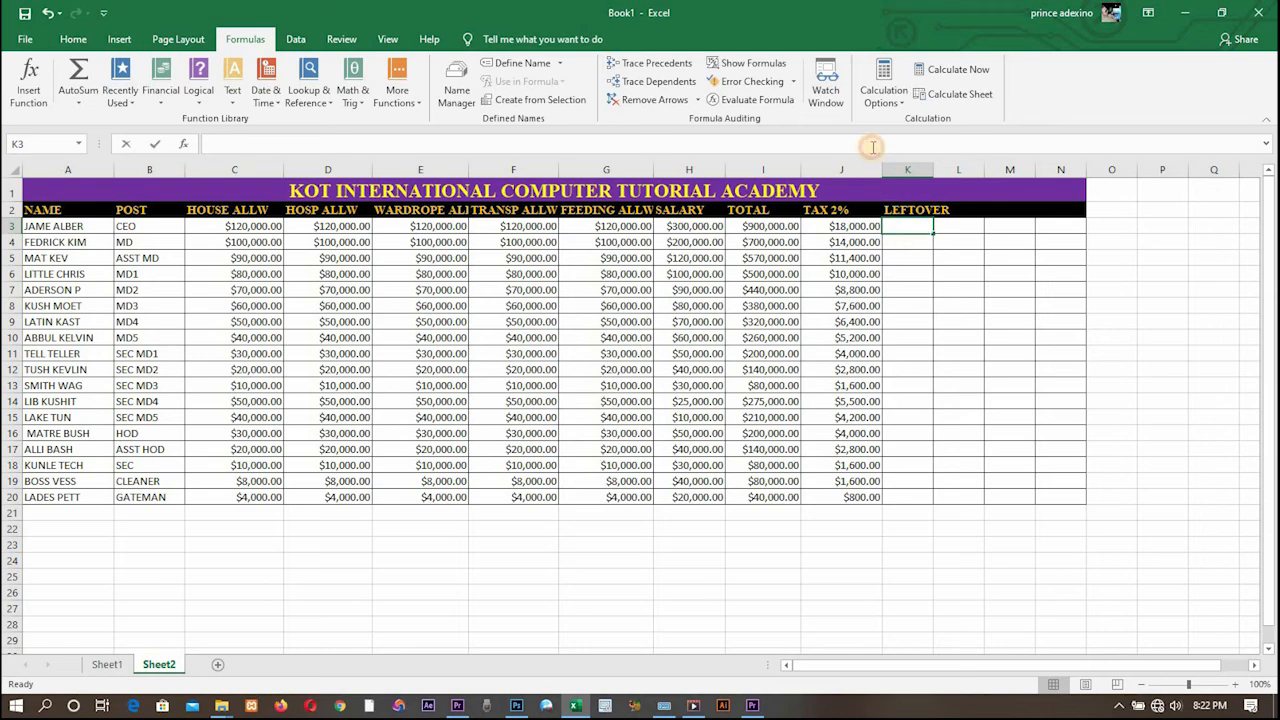
type("=")
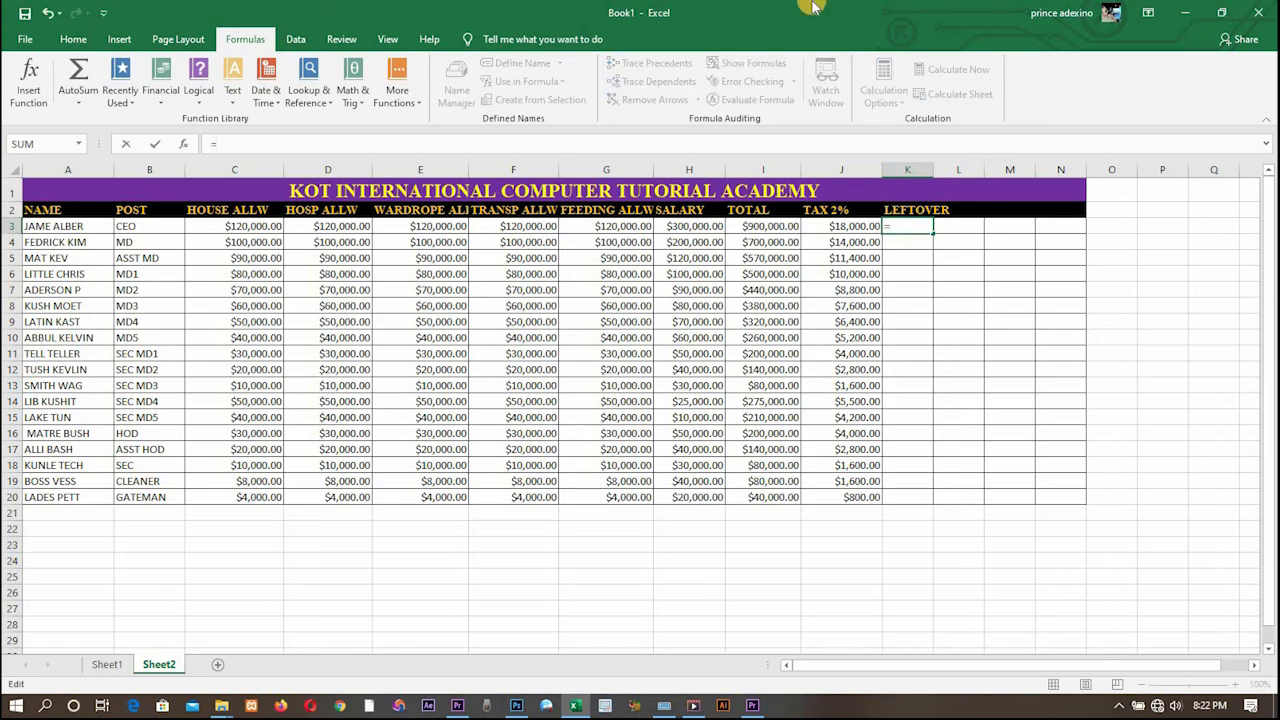
left_click(765, 226)
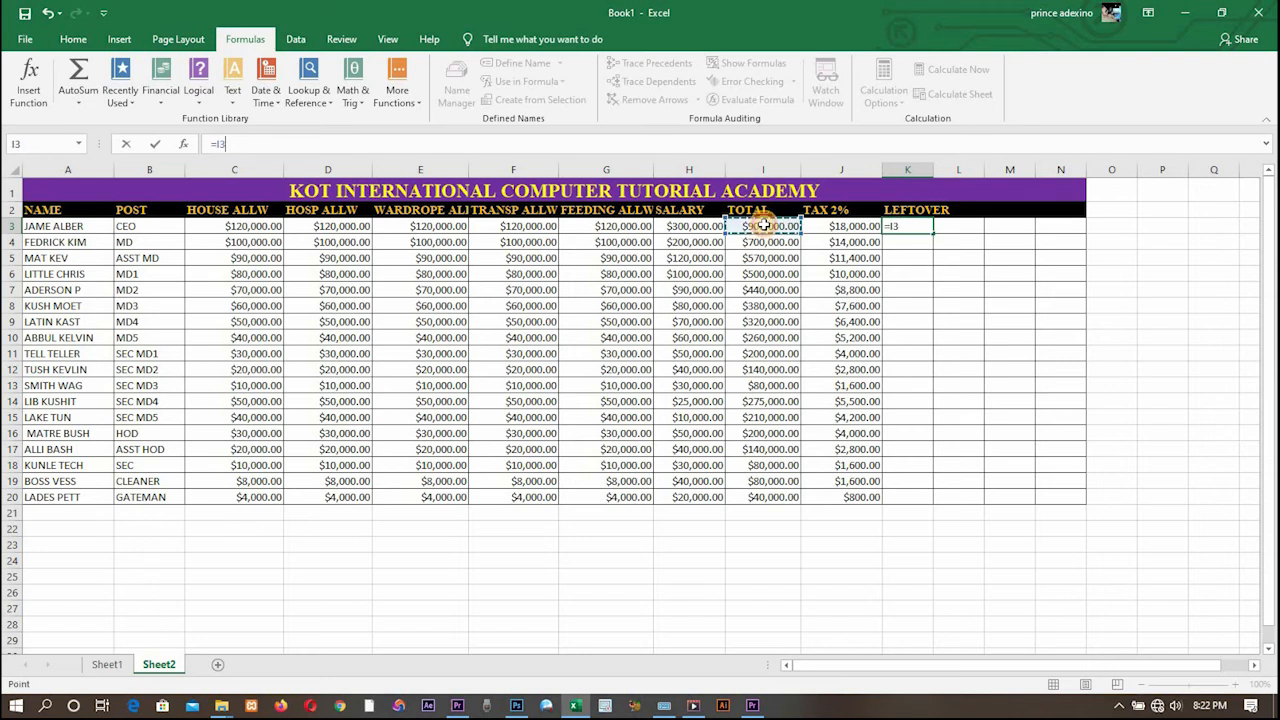
type("-")
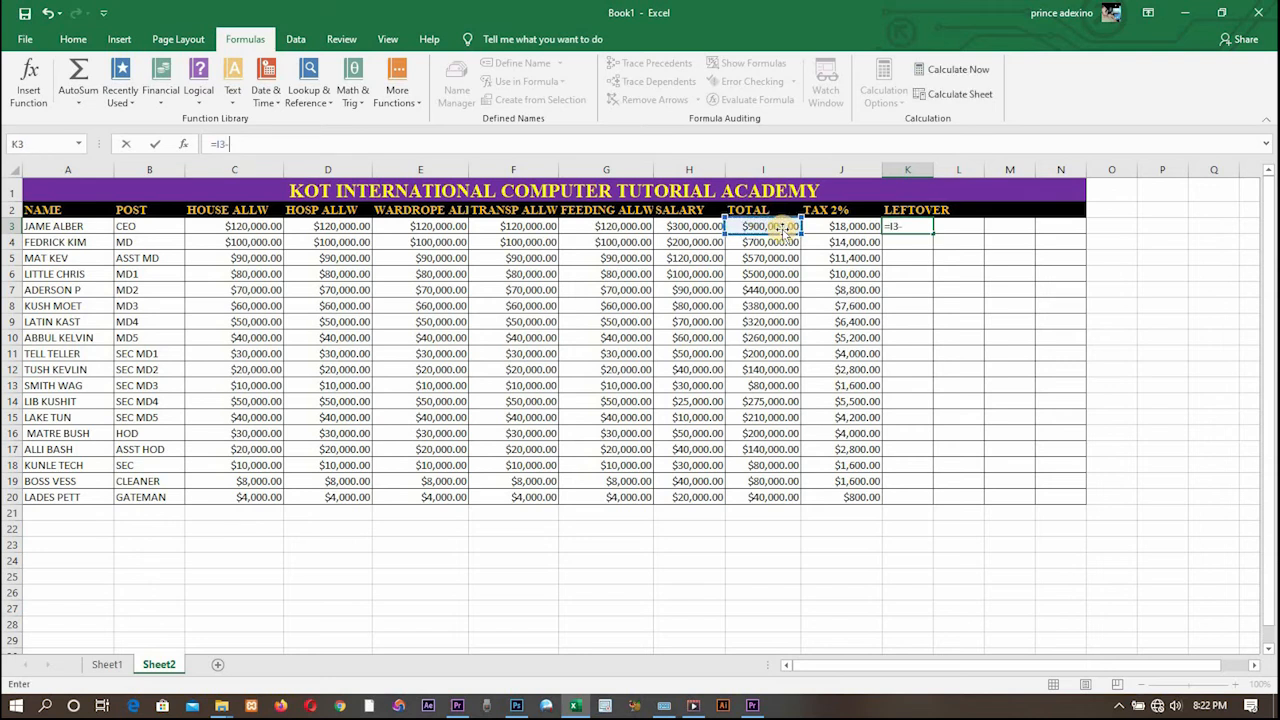
left_click(840, 228)
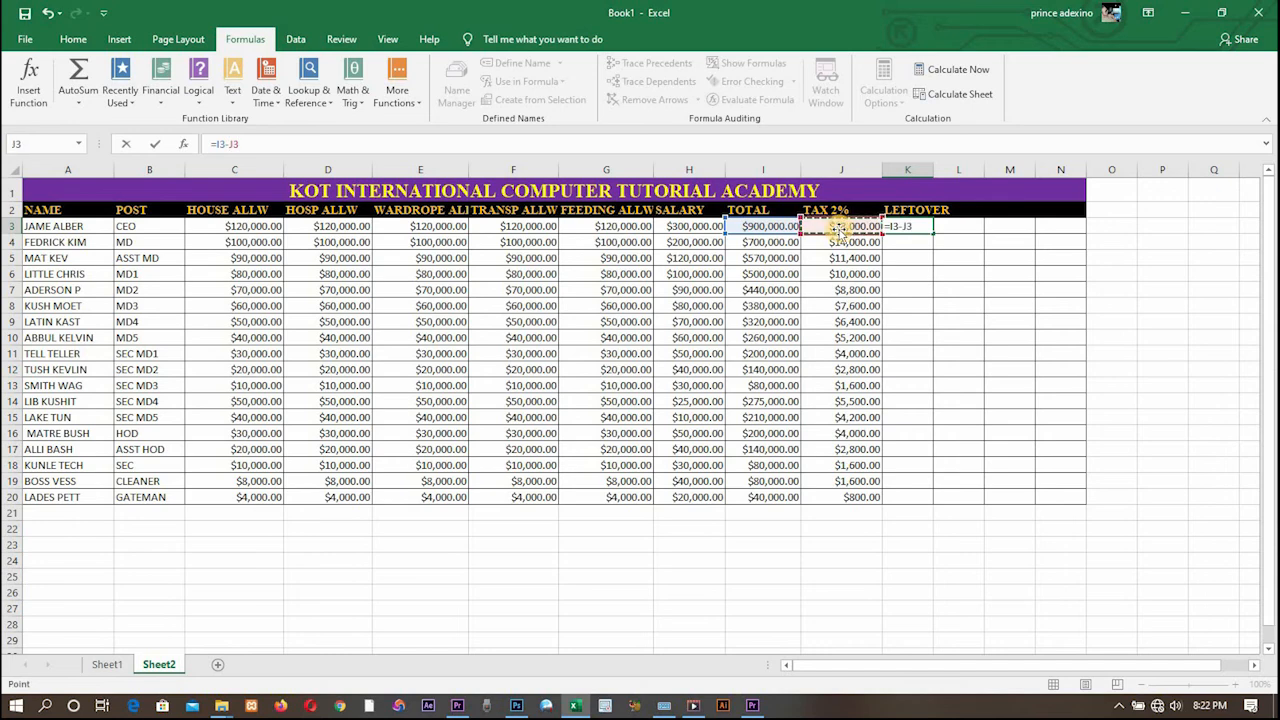
key("Return")
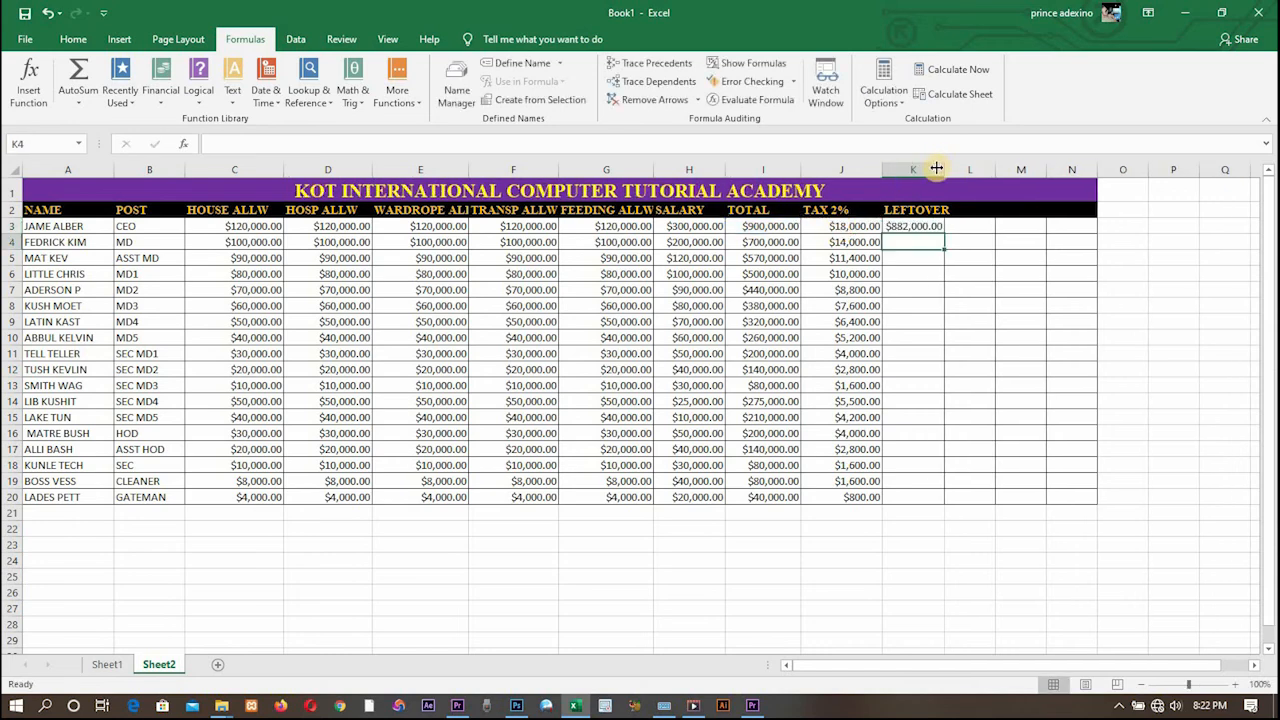
Step: Widen the LEFTOVER column and fill the formula in K3 down through K20
left_click_drag(944, 170, 957, 173)
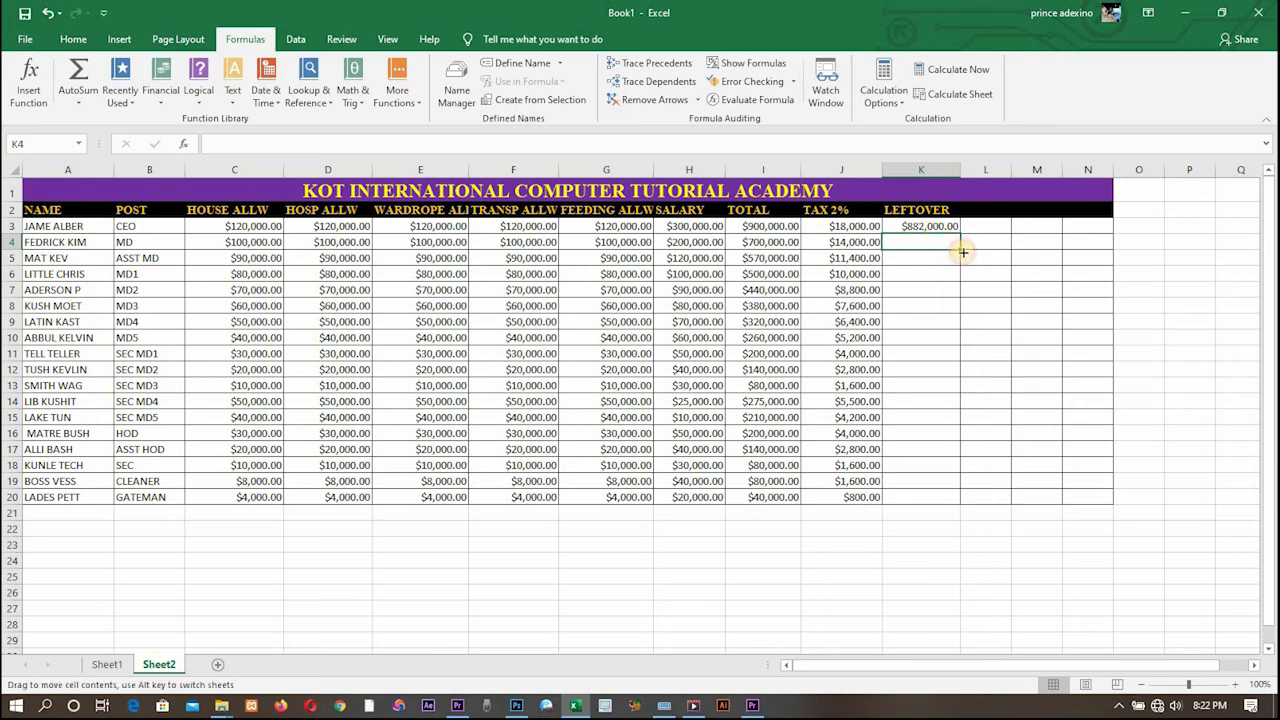
left_click(950, 226)
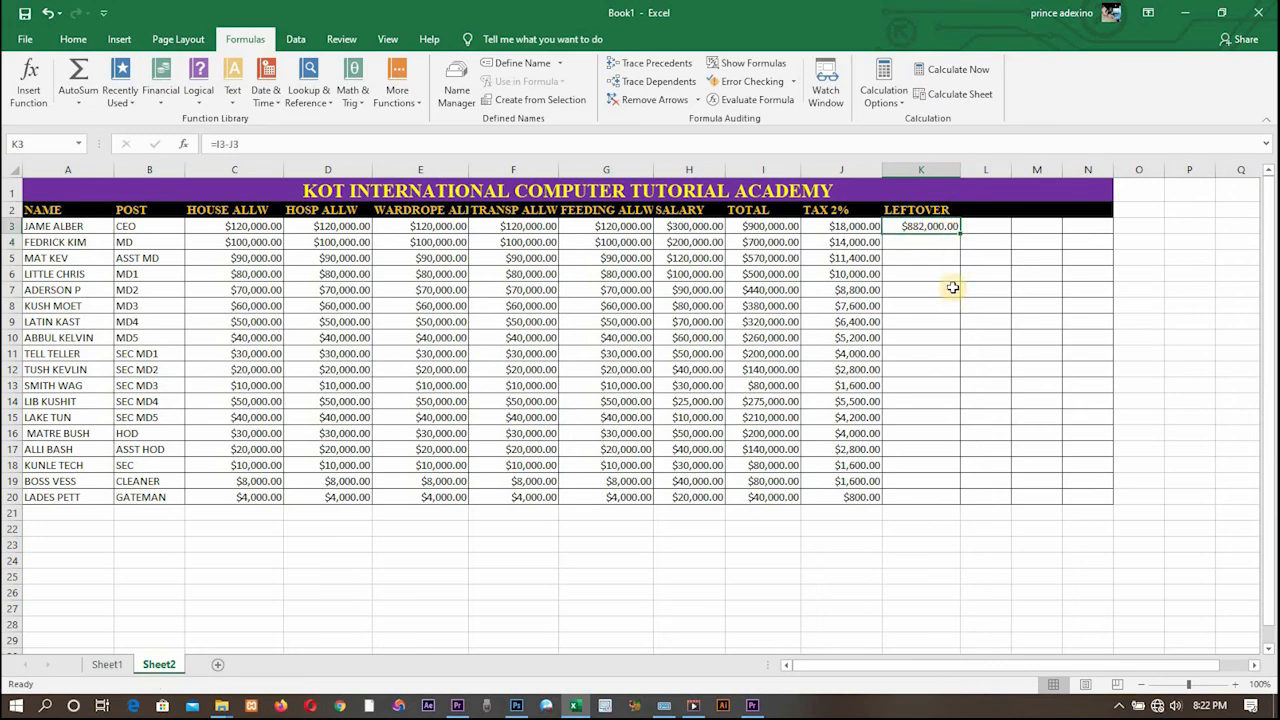
left_click_drag(960, 233, 963, 500)
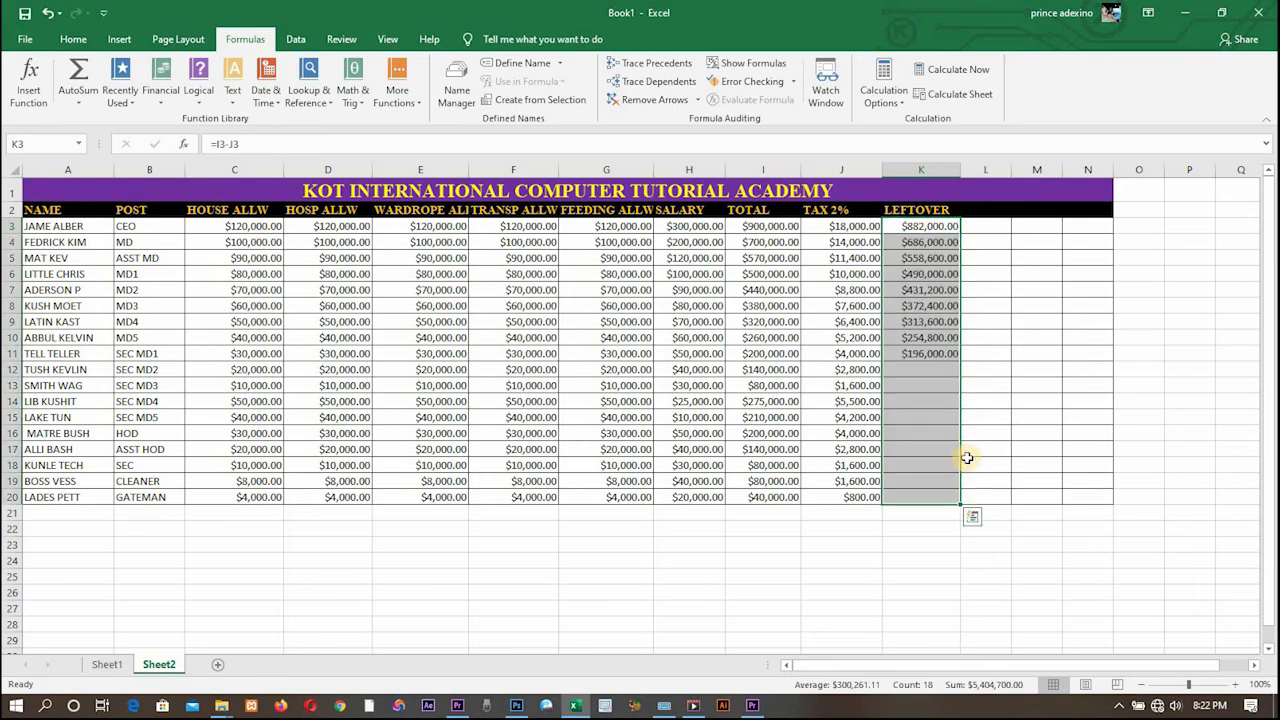